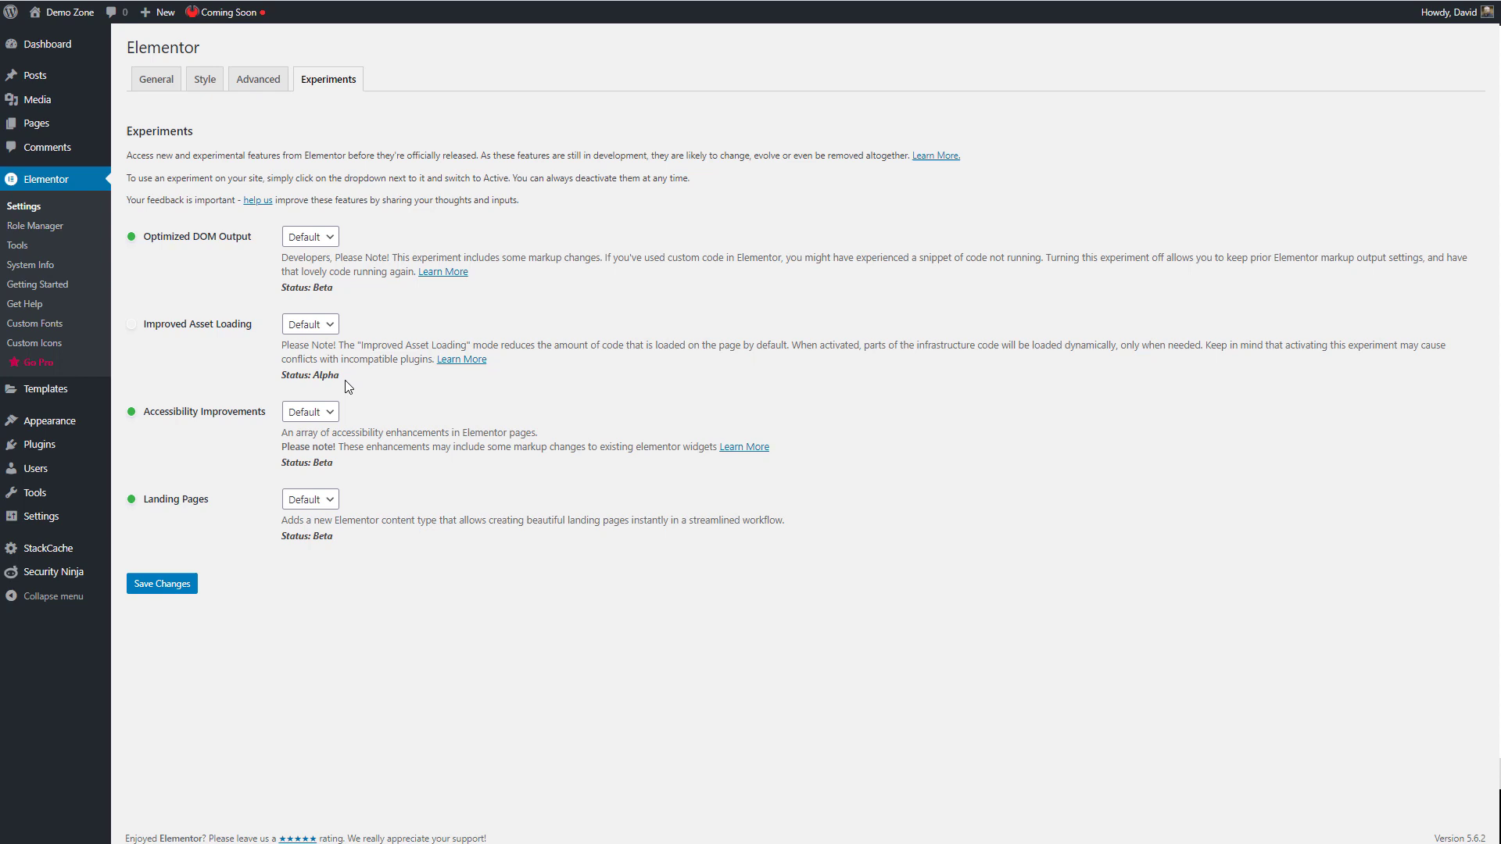
- Show Elementor Tools' Version Control tab with the rollback and beta tester settings
{"action": "left_click", "coordinate": [18, 247]}
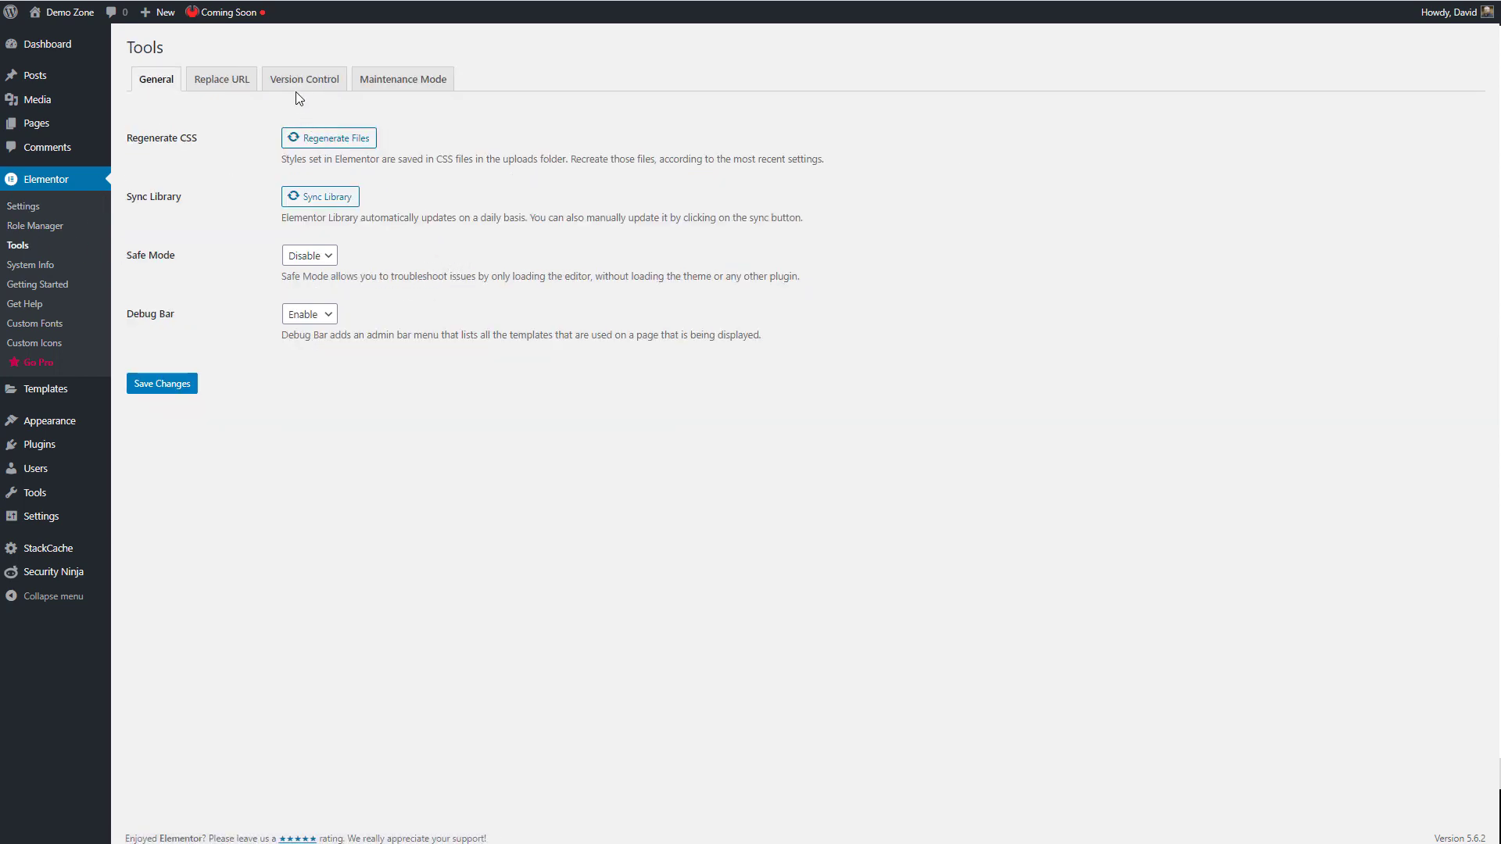
{"action": "left_click", "coordinate": [302, 82]}
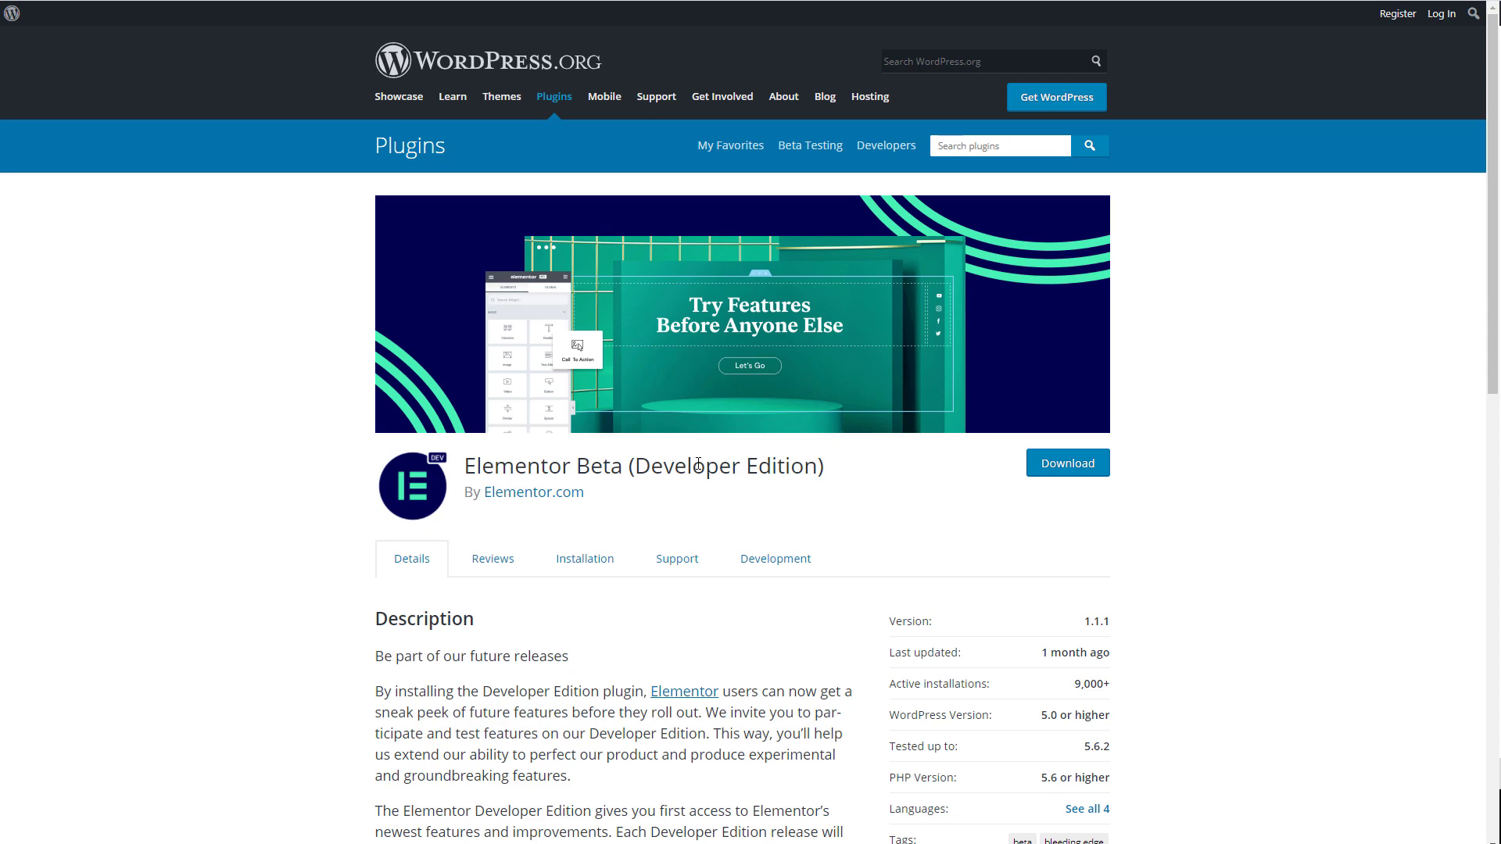
- Expand the 'I'm already a beta tester' FAQ on the Elementor Beta page, then return to the top
{"action": "scroll", "coordinate": [698, 467], "scroll_direction": "down", "scroll_amount": 9}
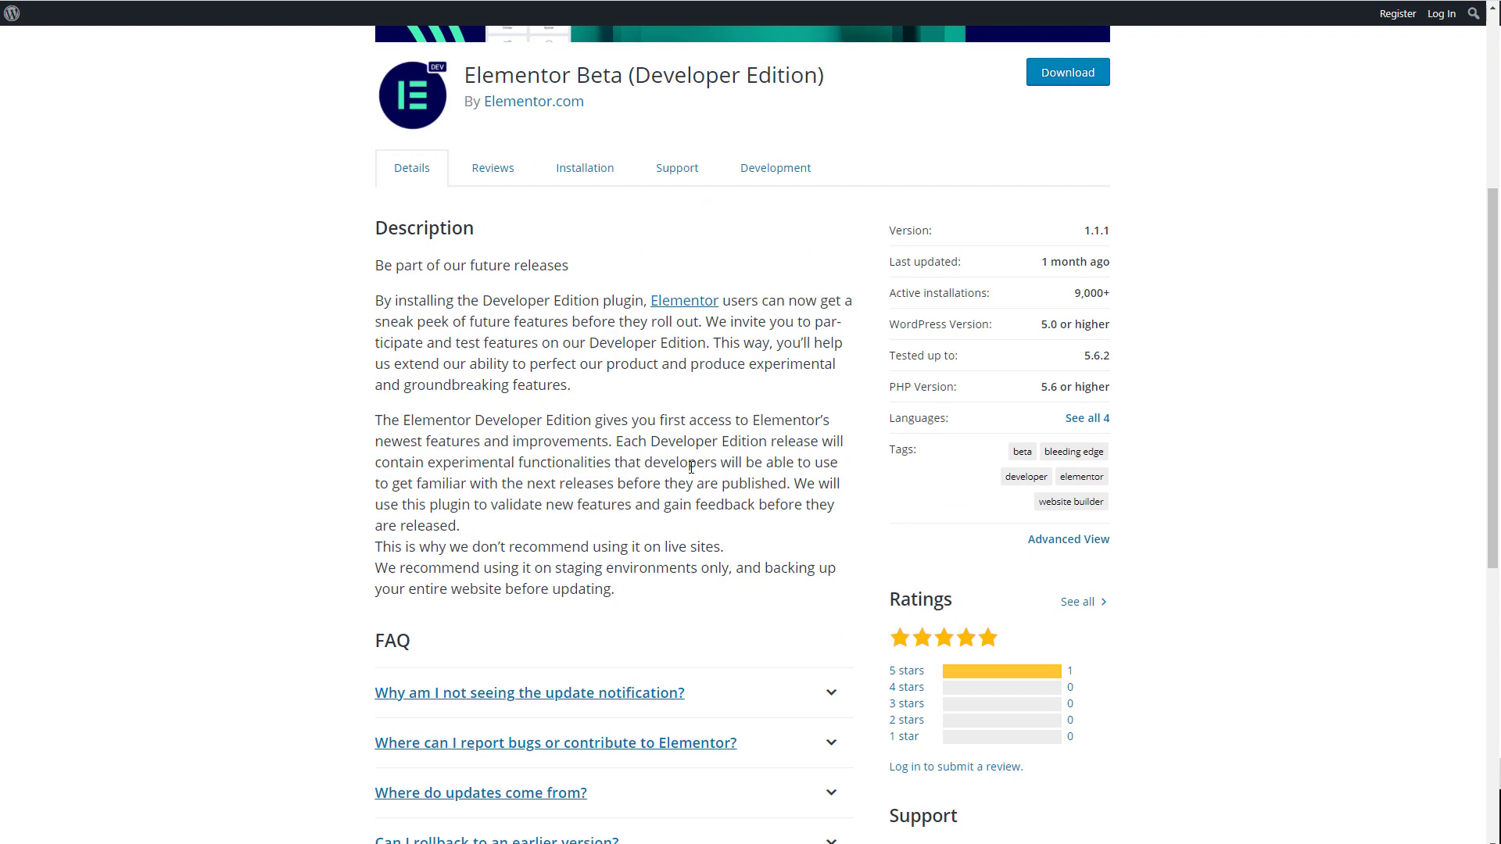
{"action": "scroll", "coordinate": [692, 467], "scroll_direction": "down", "scroll_amount": 4}
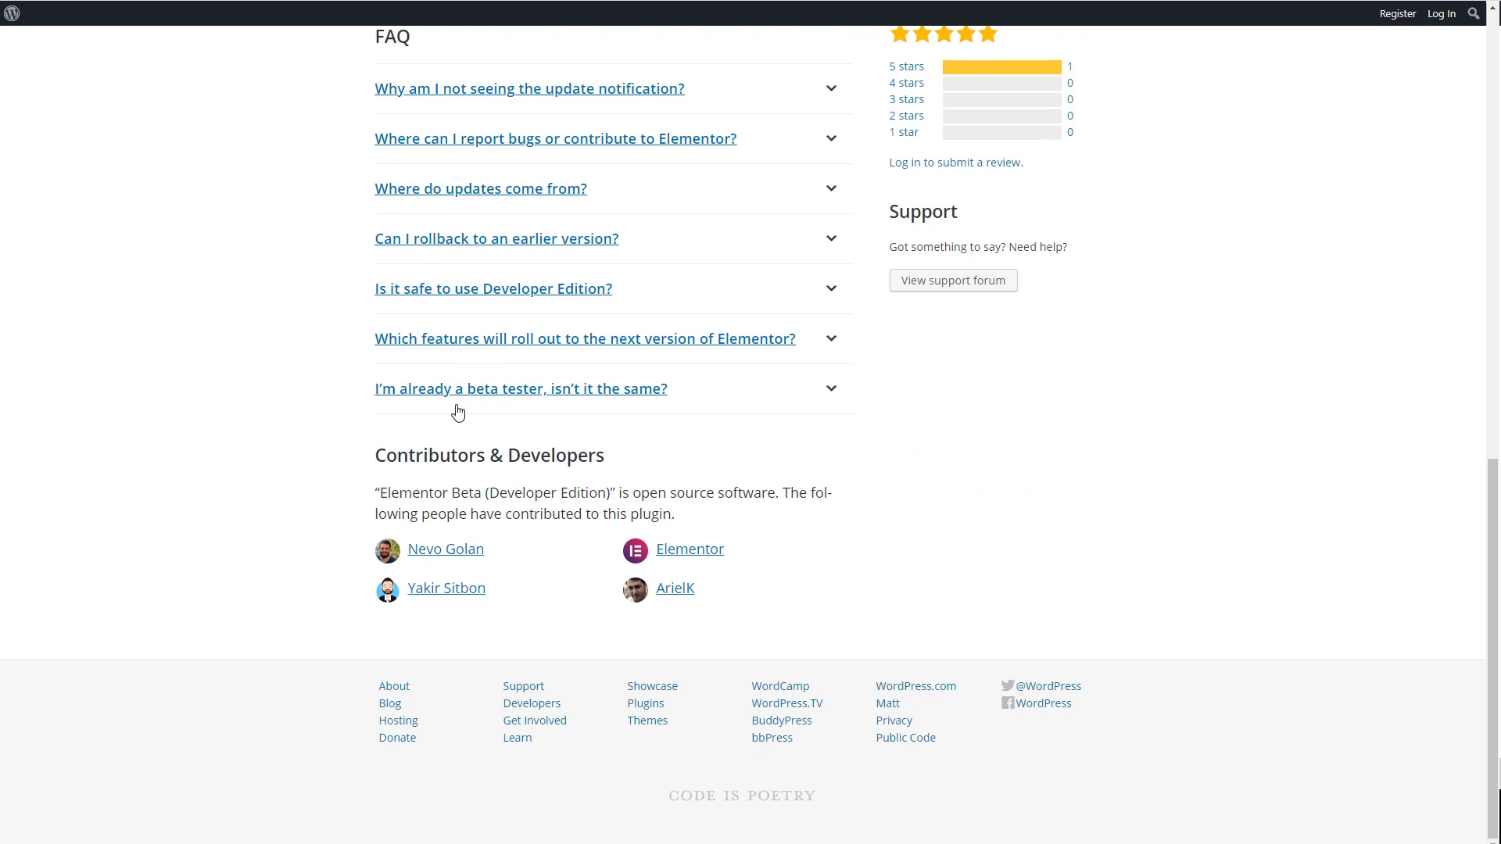
{"action": "left_click", "coordinate": [831, 389]}
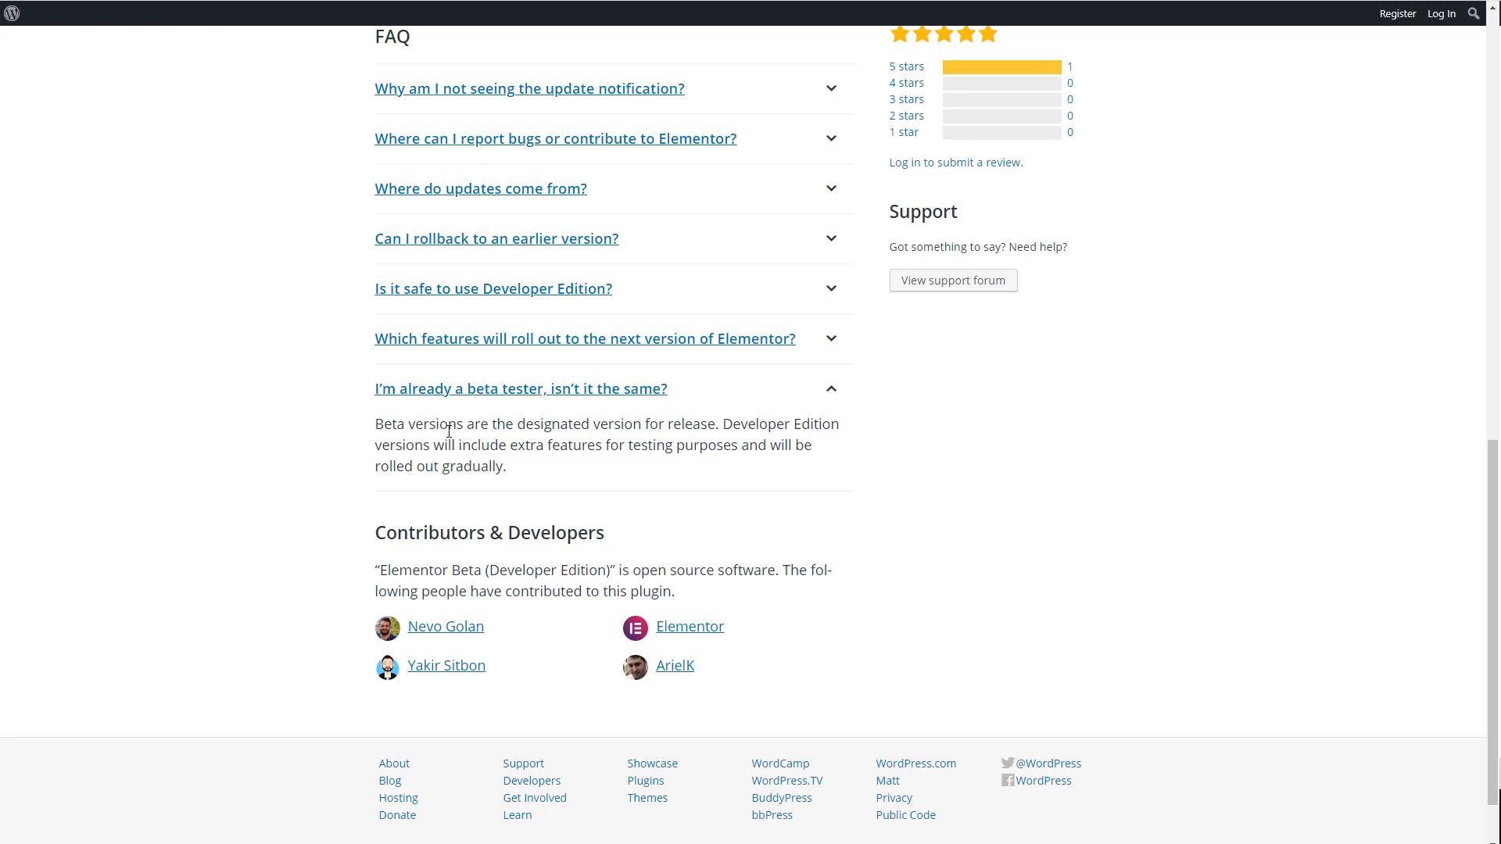
{"action": "scroll", "coordinate": [471, 426], "scroll_direction": "up", "scroll_amount": 15}
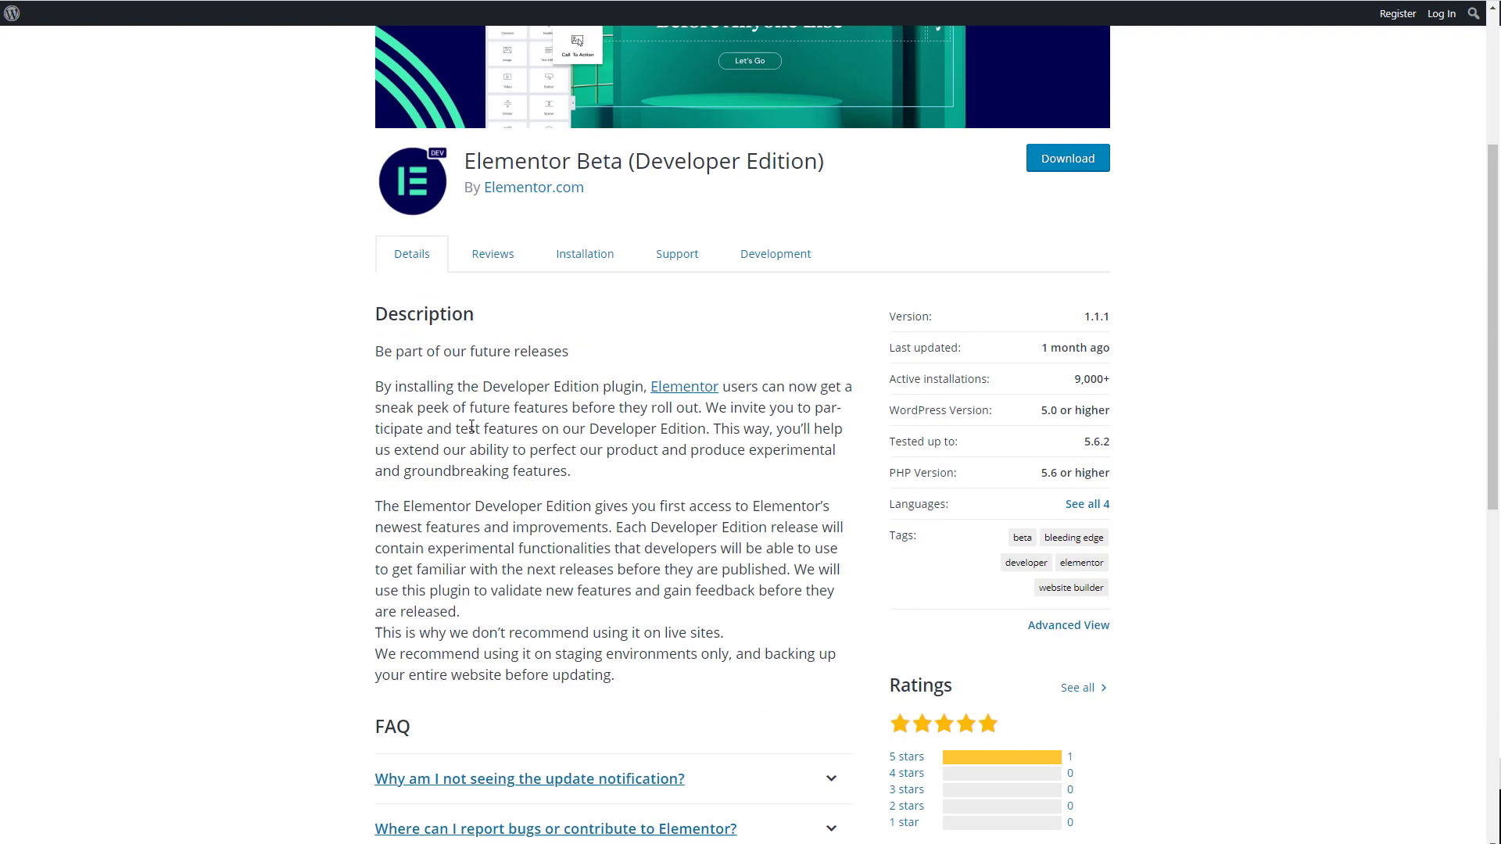
{"action": "scroll", "coordinate": [472, 432], "scroll_direction": "up", "scroll_amount": 1}
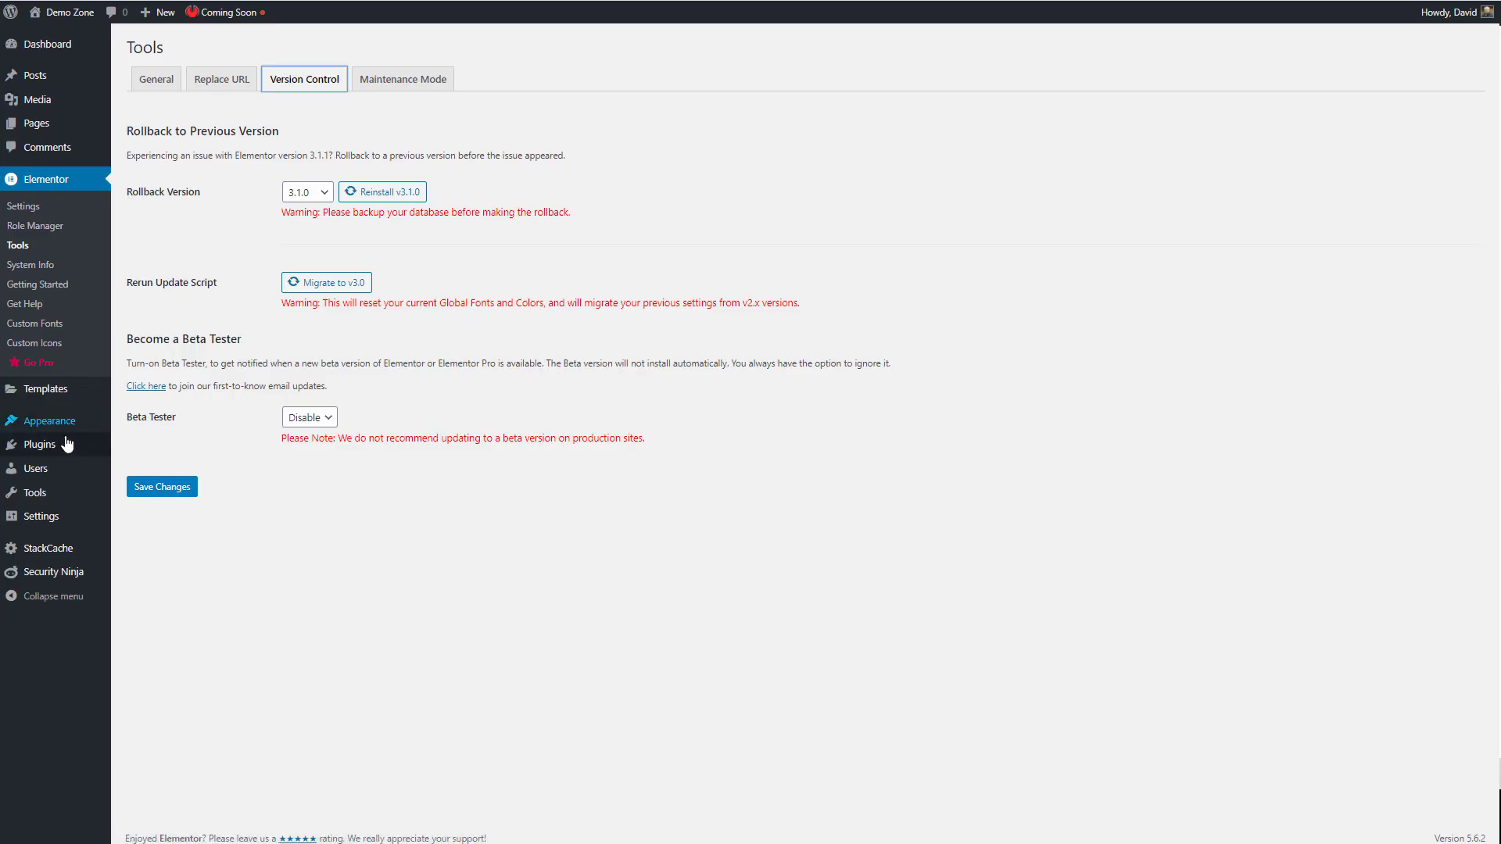
- Go to Plugins > Installed Plugins from the dashboard menu
{"action": "mouse_move", "coordinate": [50, 449]}
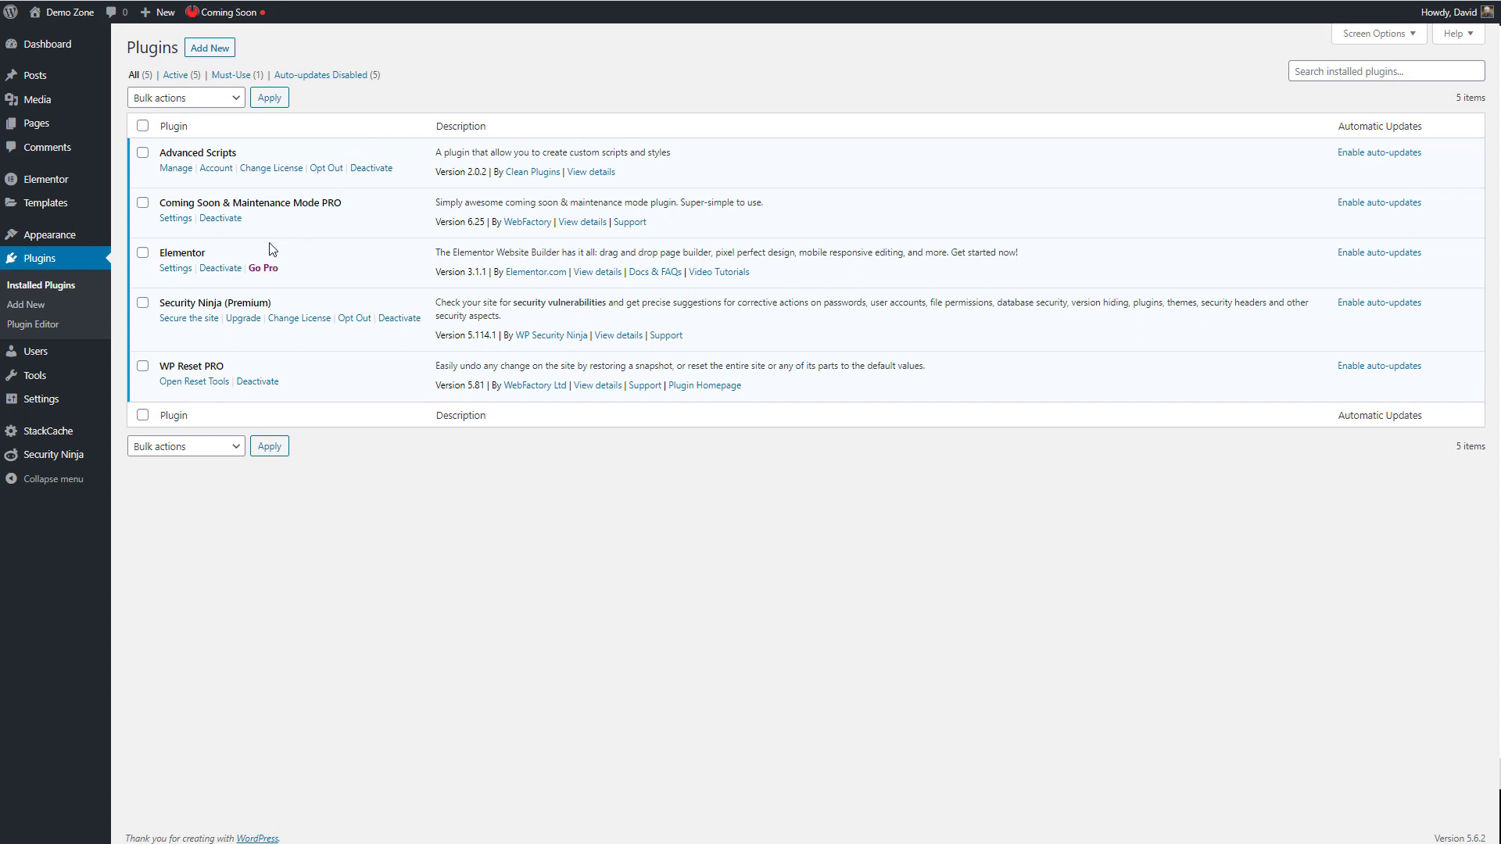
- Search 'elementor developer edition' and install the Elementor Beta (Developer Edition) plugin
{"action": "left_click", "coordinate": [208, 48]}
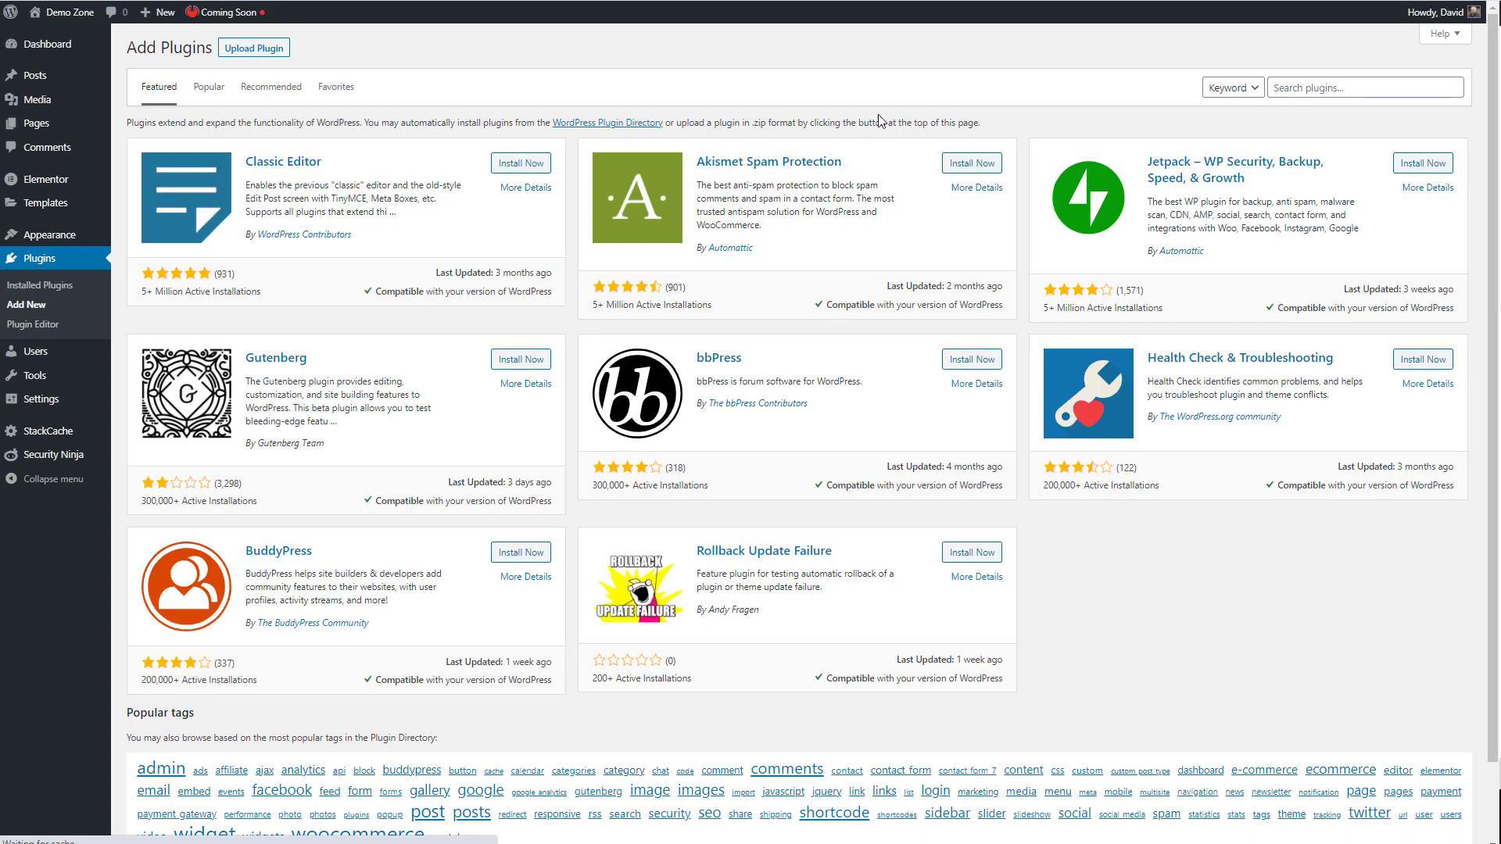
{"action": "left_click", "coordinate": [1290, 87]}
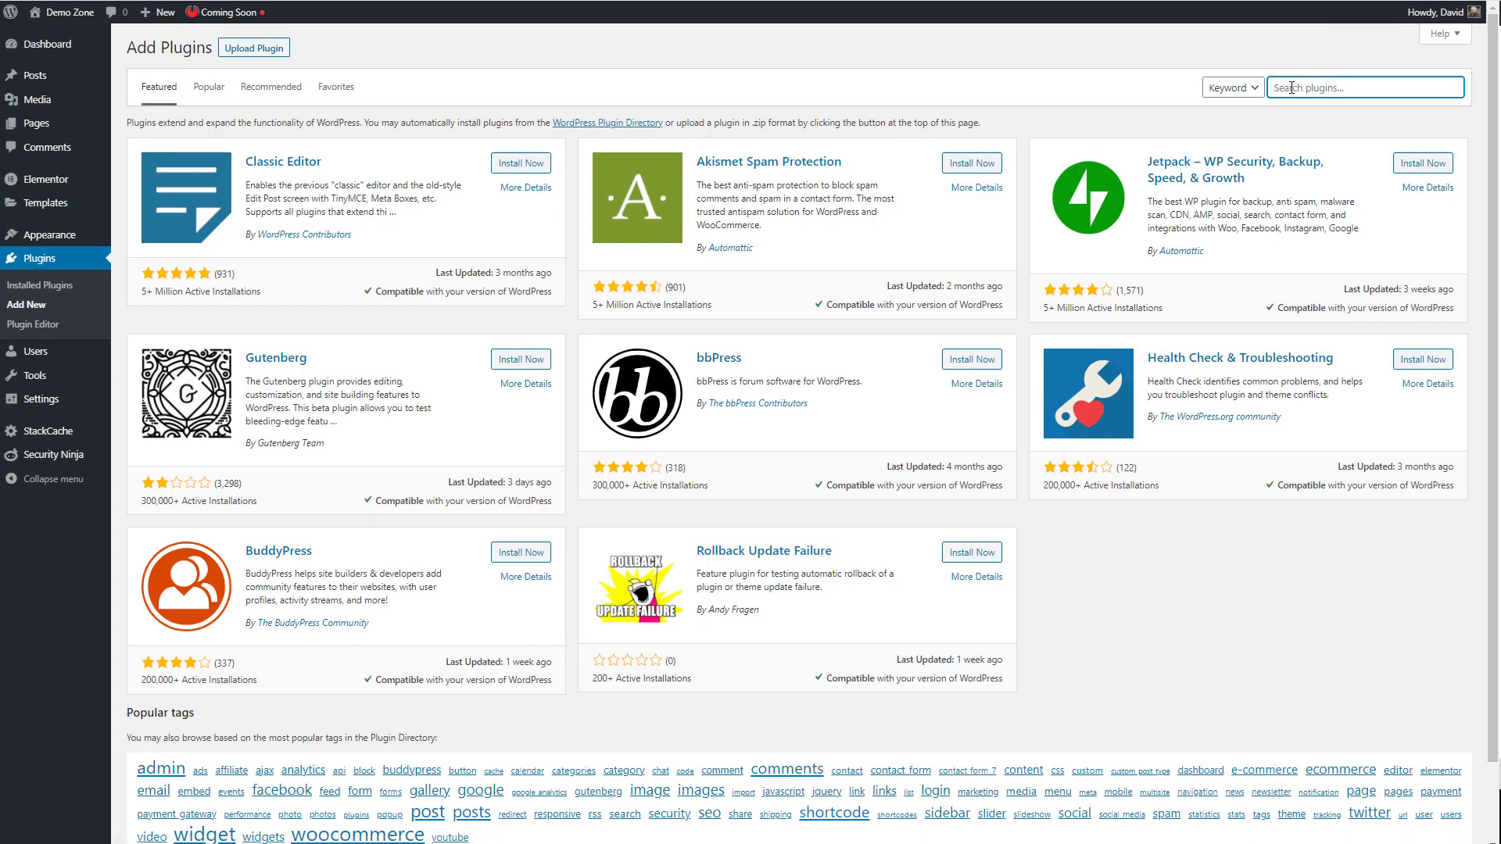
{"action": "type", "text": "elementor developer edition"}
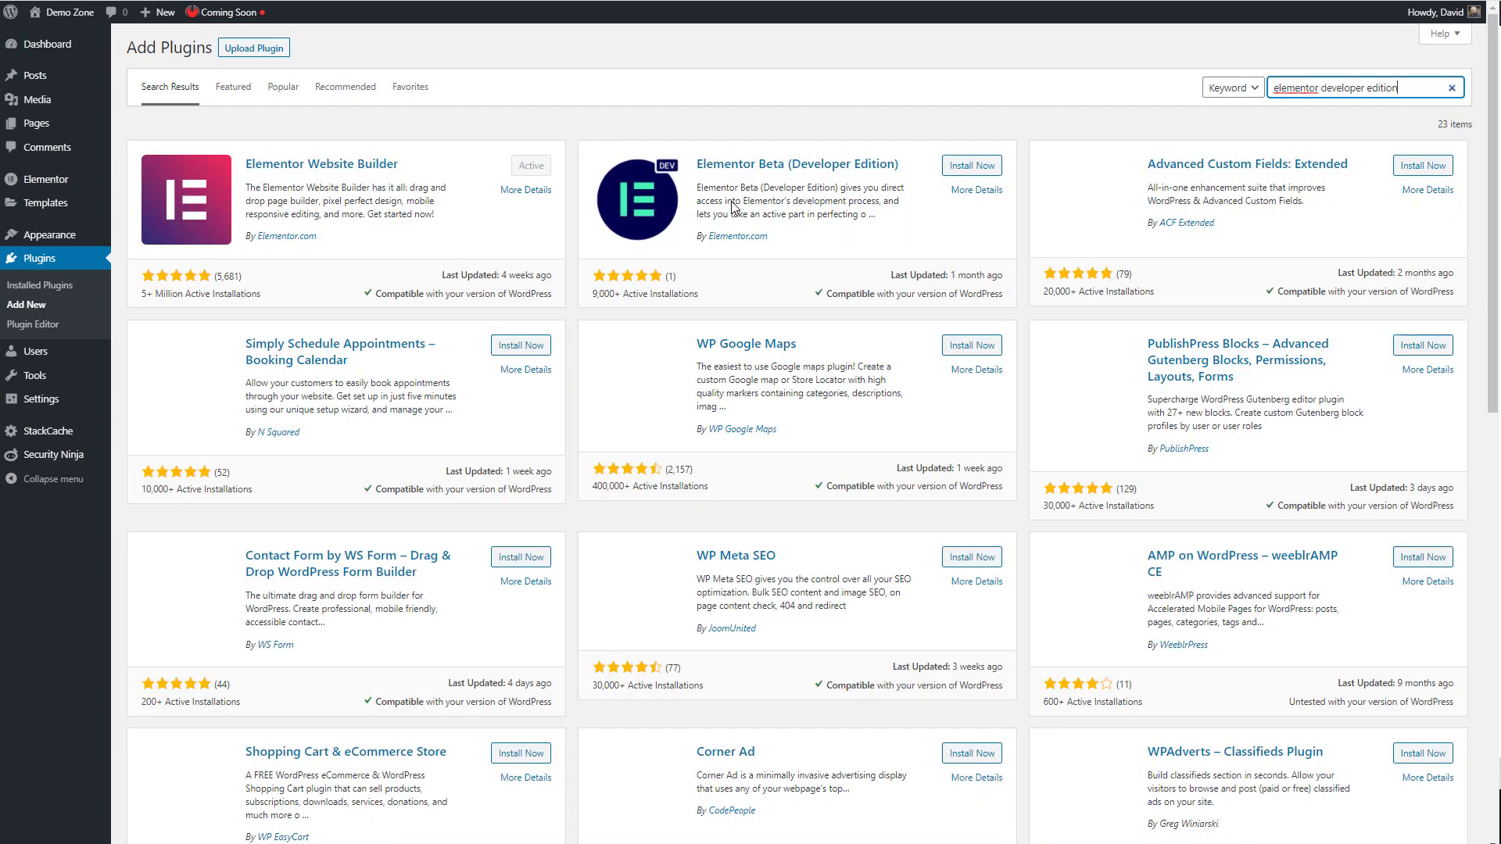
{"action": "left_click", "coordinate": [970, 166]}
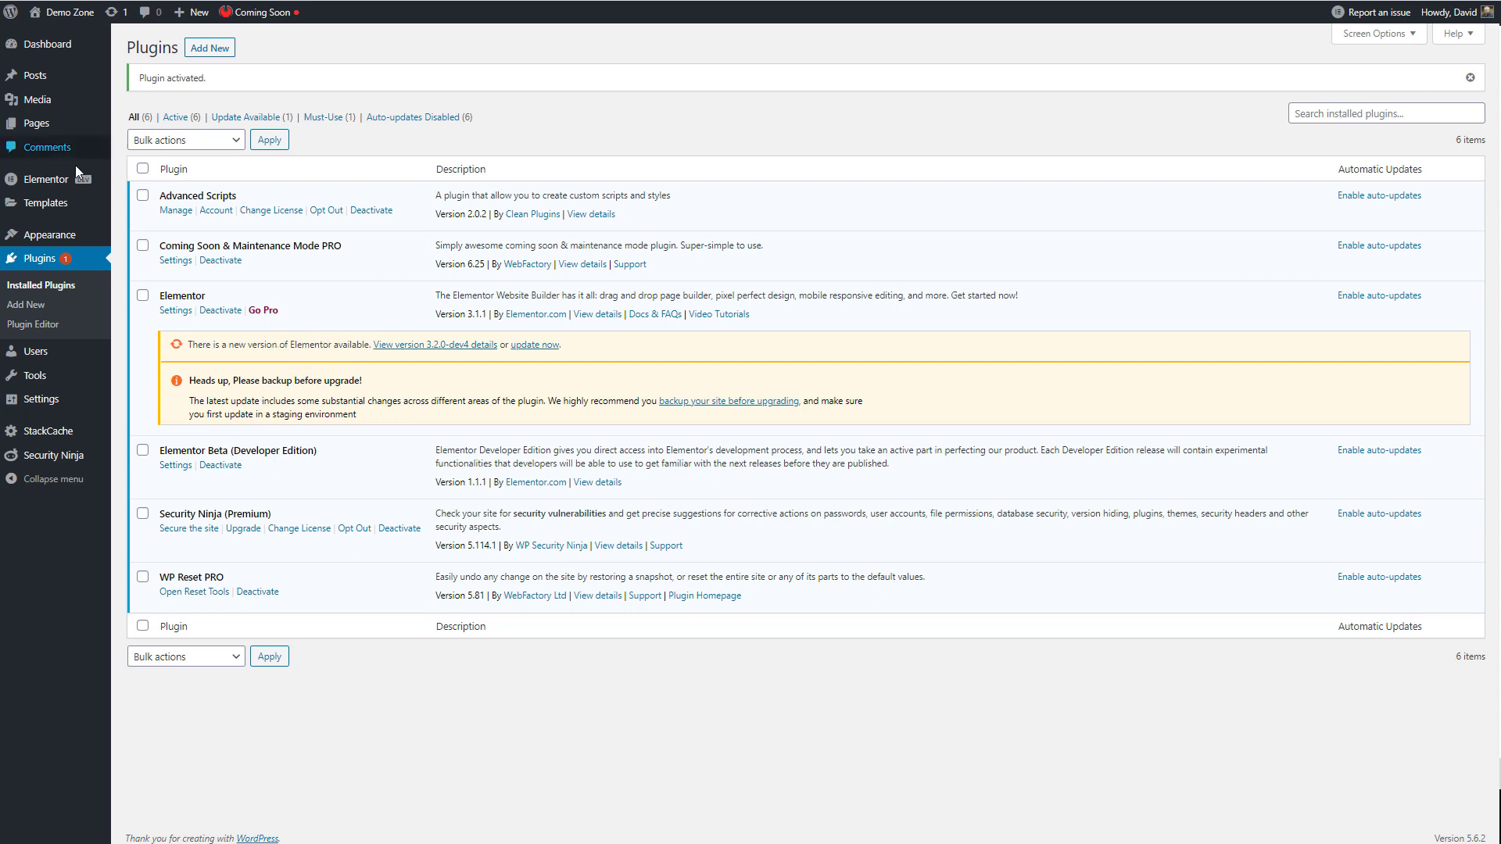
- Update Elementor in the Plugins list to version 3.2.0-dev4
{"action": "mouse_move", "coordinate": [45, 187]}
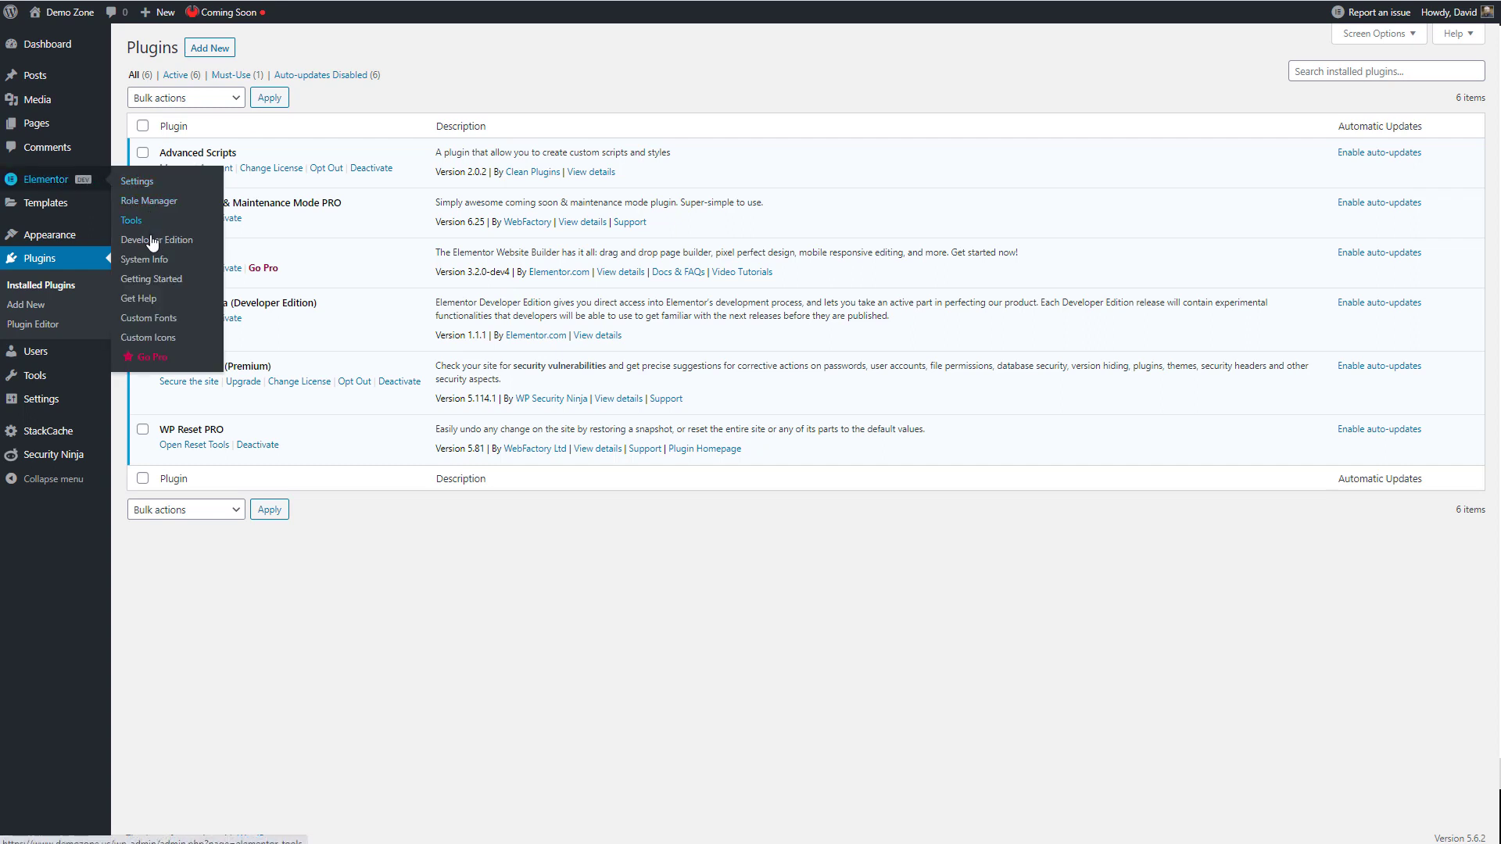
- Confirm 3.2.0-dev4 on the Developer Edition page, then go to Elementor Settings
{"action": "left_click", "coordinate": [178, 246]}
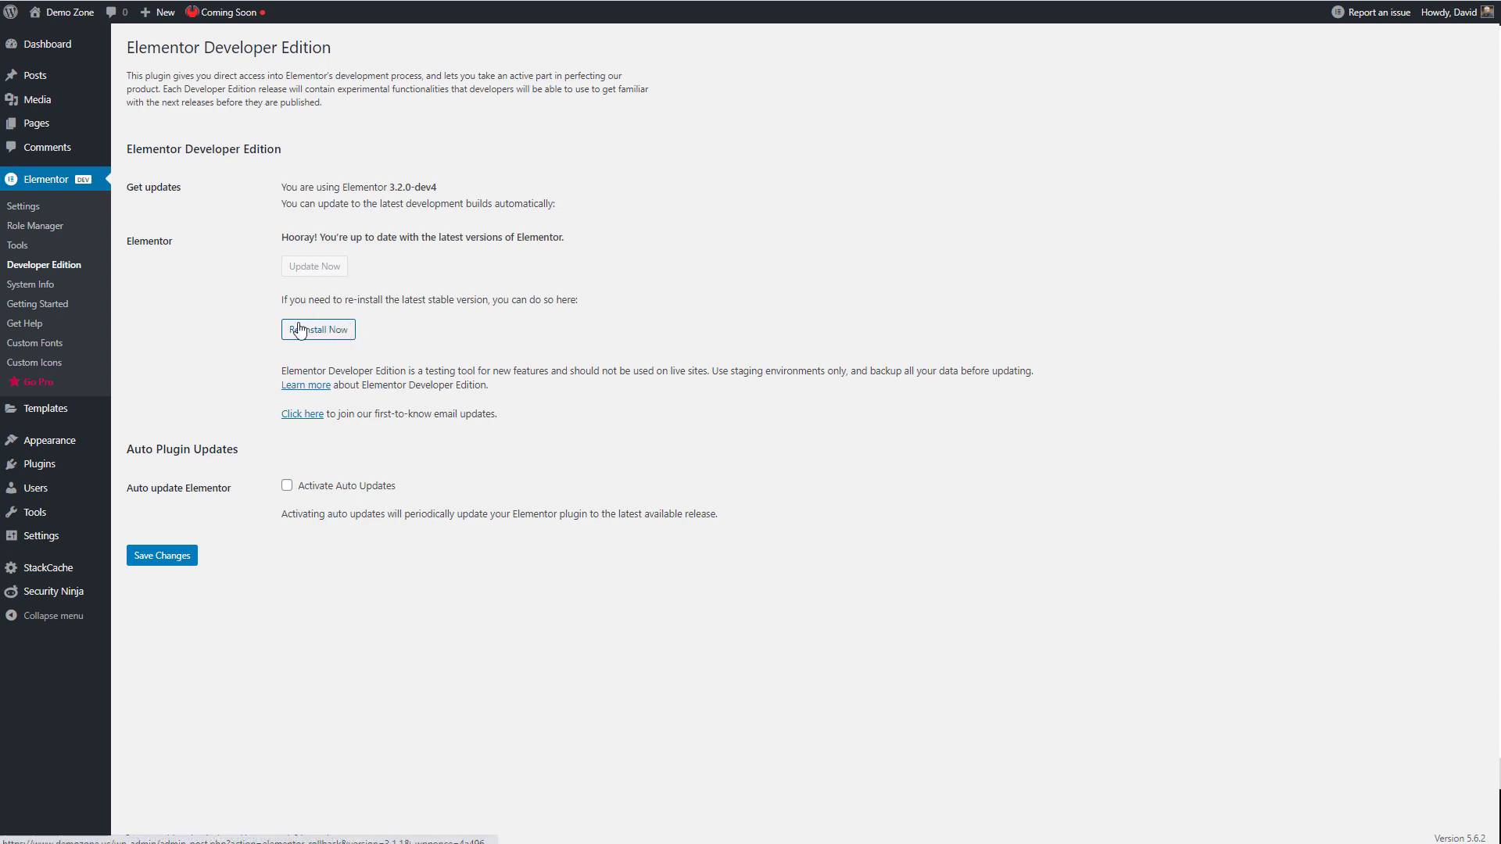
{"action": "left_click", "coordinate": [24, 207]}
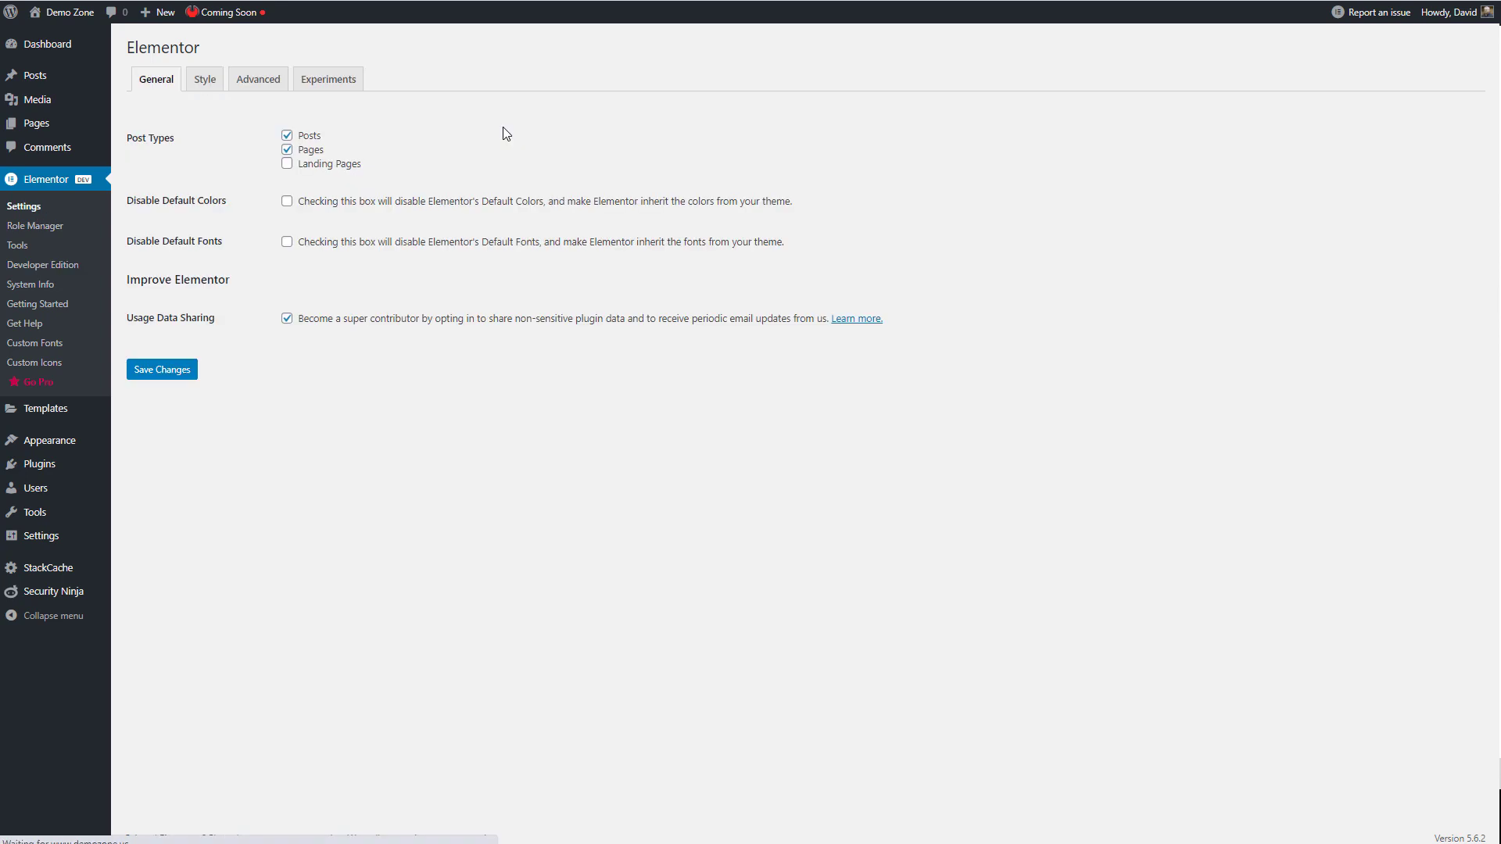
- View the Experiments tab in Elementor's settings
{"action": "left_click", "coordinate": [356, 92]}
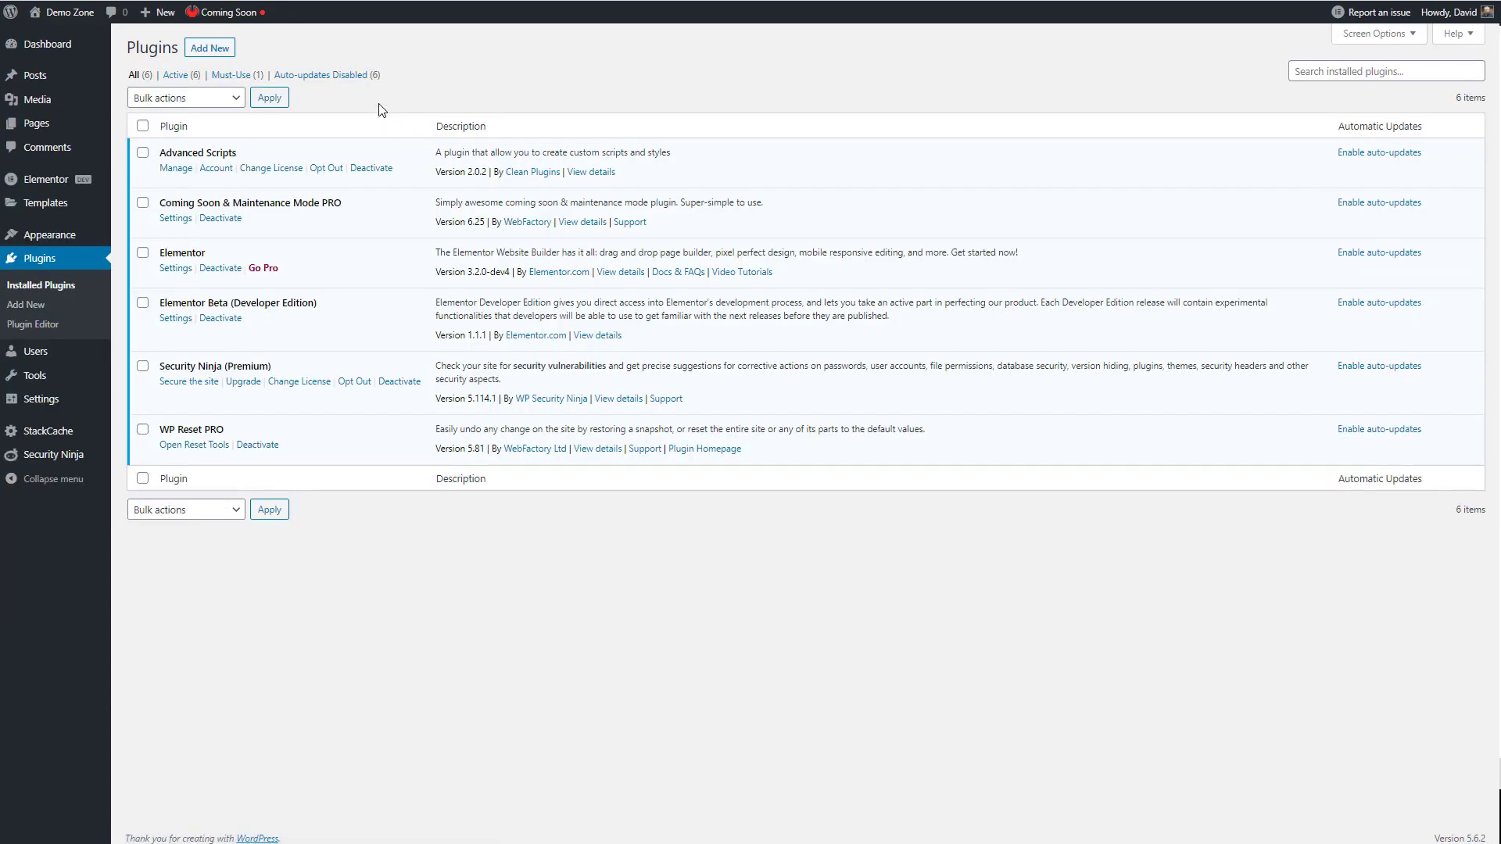
- Upload and activate the Elementor Pro zip, update it to 3.2.0-dev5, and open Elementor Settings
{"action": "left_click", "coordinate": [208, 49]}
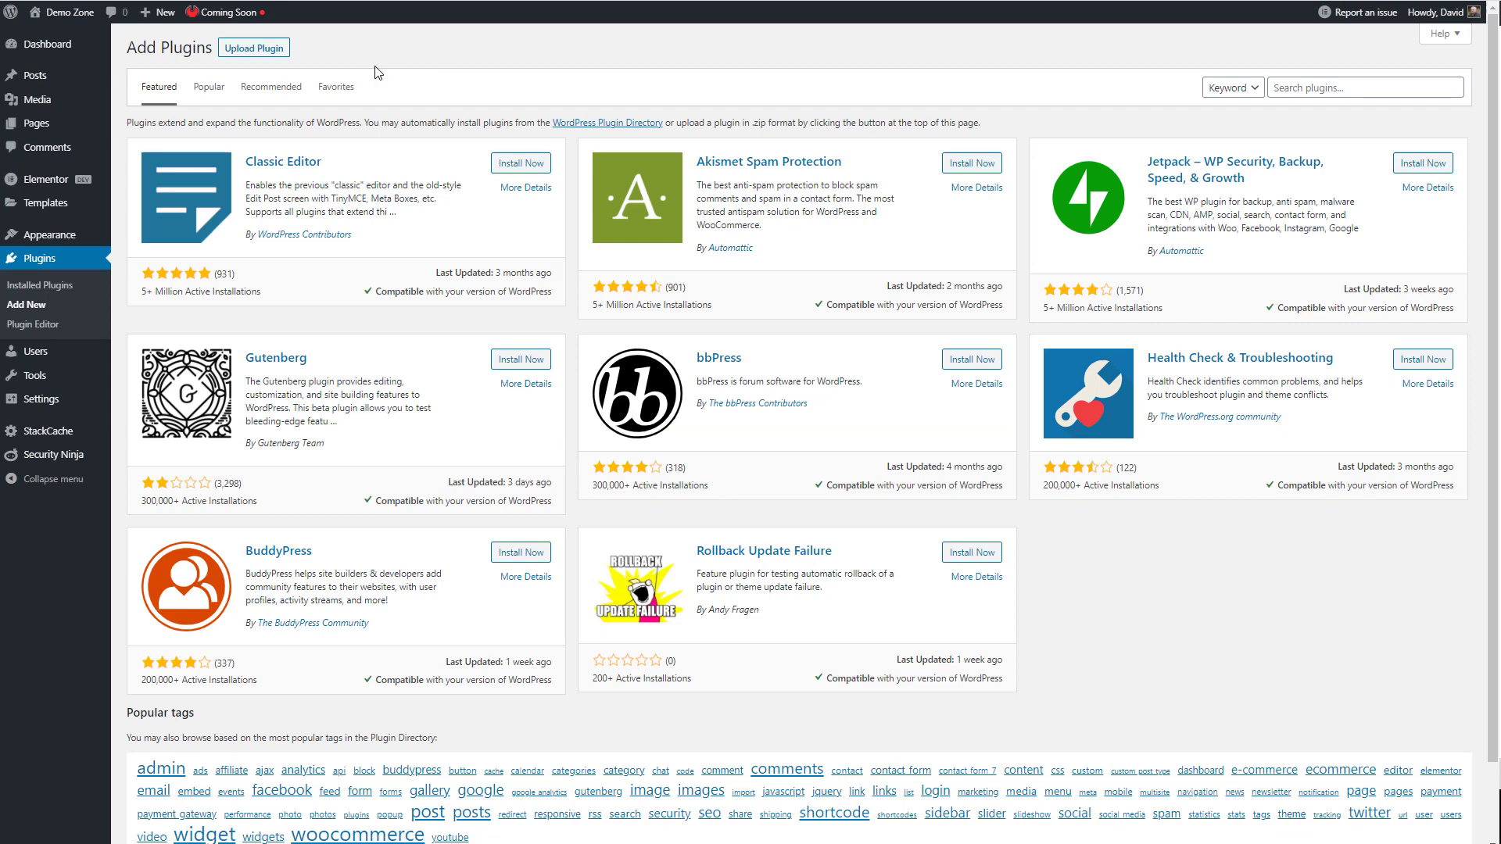
{"action": "left_click", "coordinate": [254, 48]}
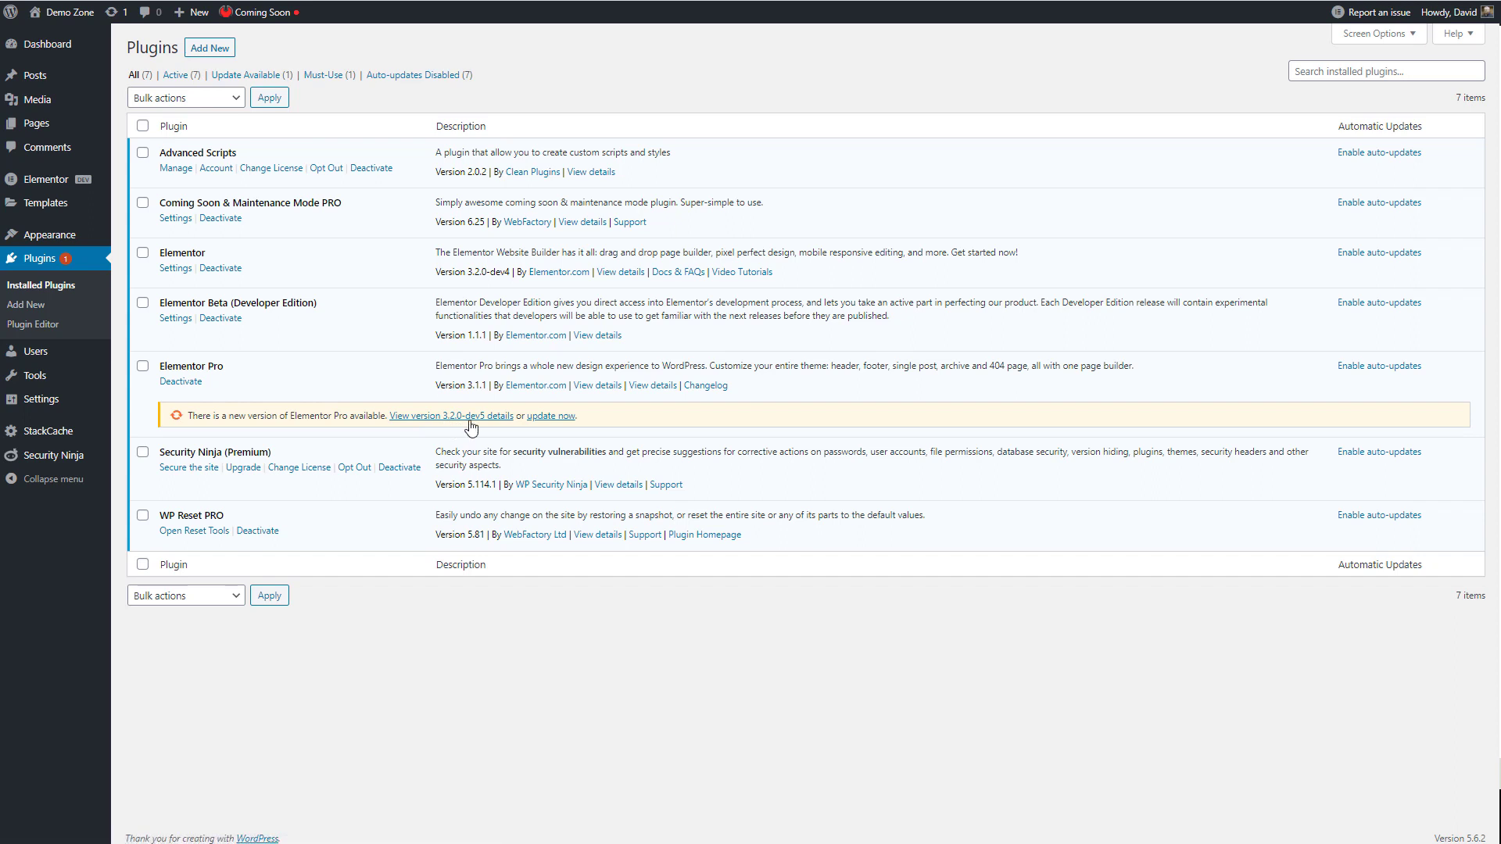
{"action": "left_click", "coordinate": [540, 416]}
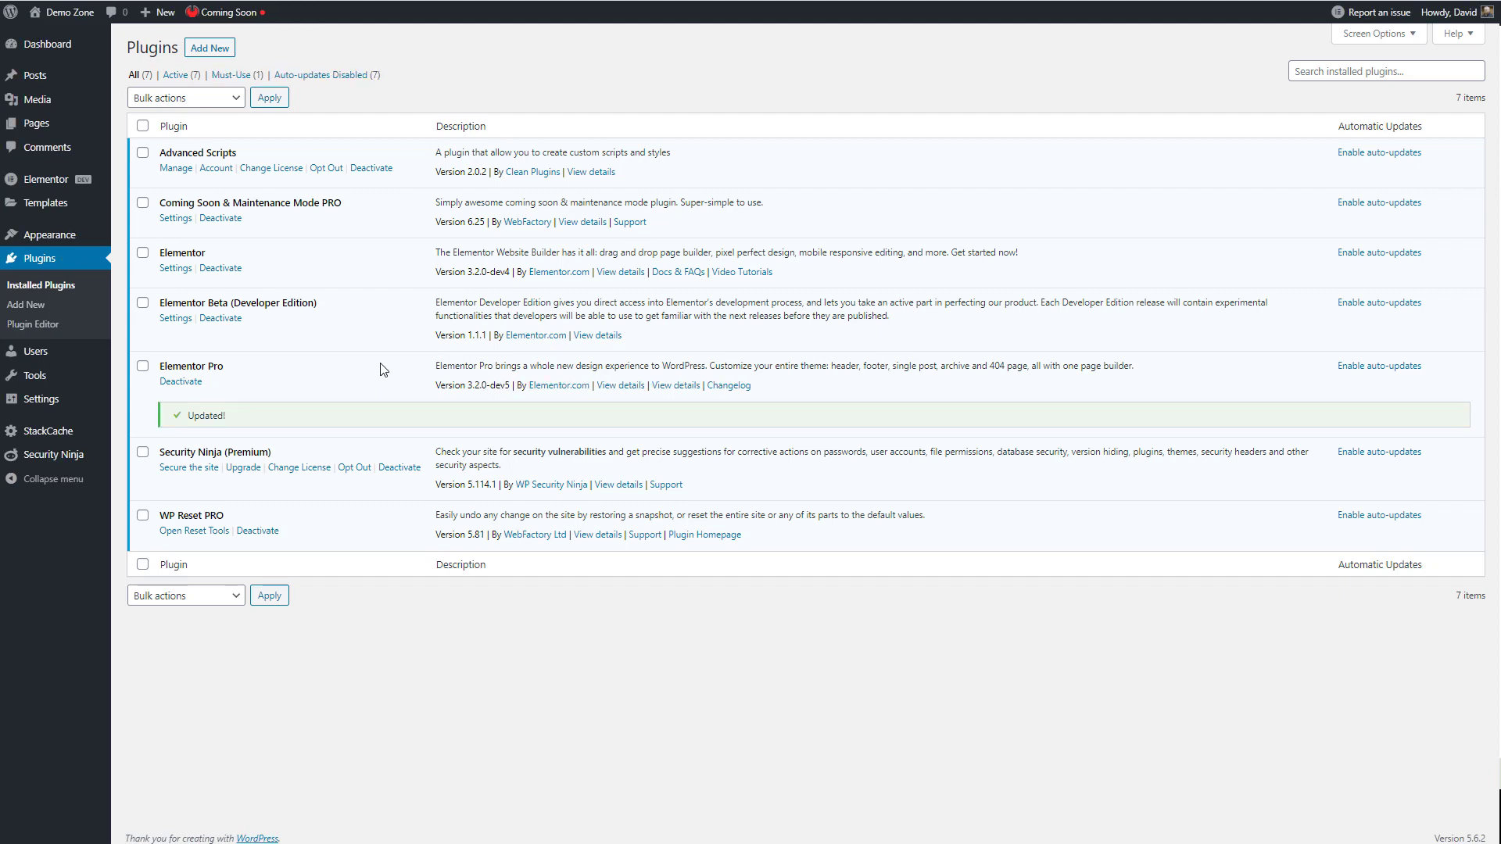
{"action": "mouse_move", "coordinate": [108, 187]}
{"action": "left_click", "coordinate": [153, 188]}
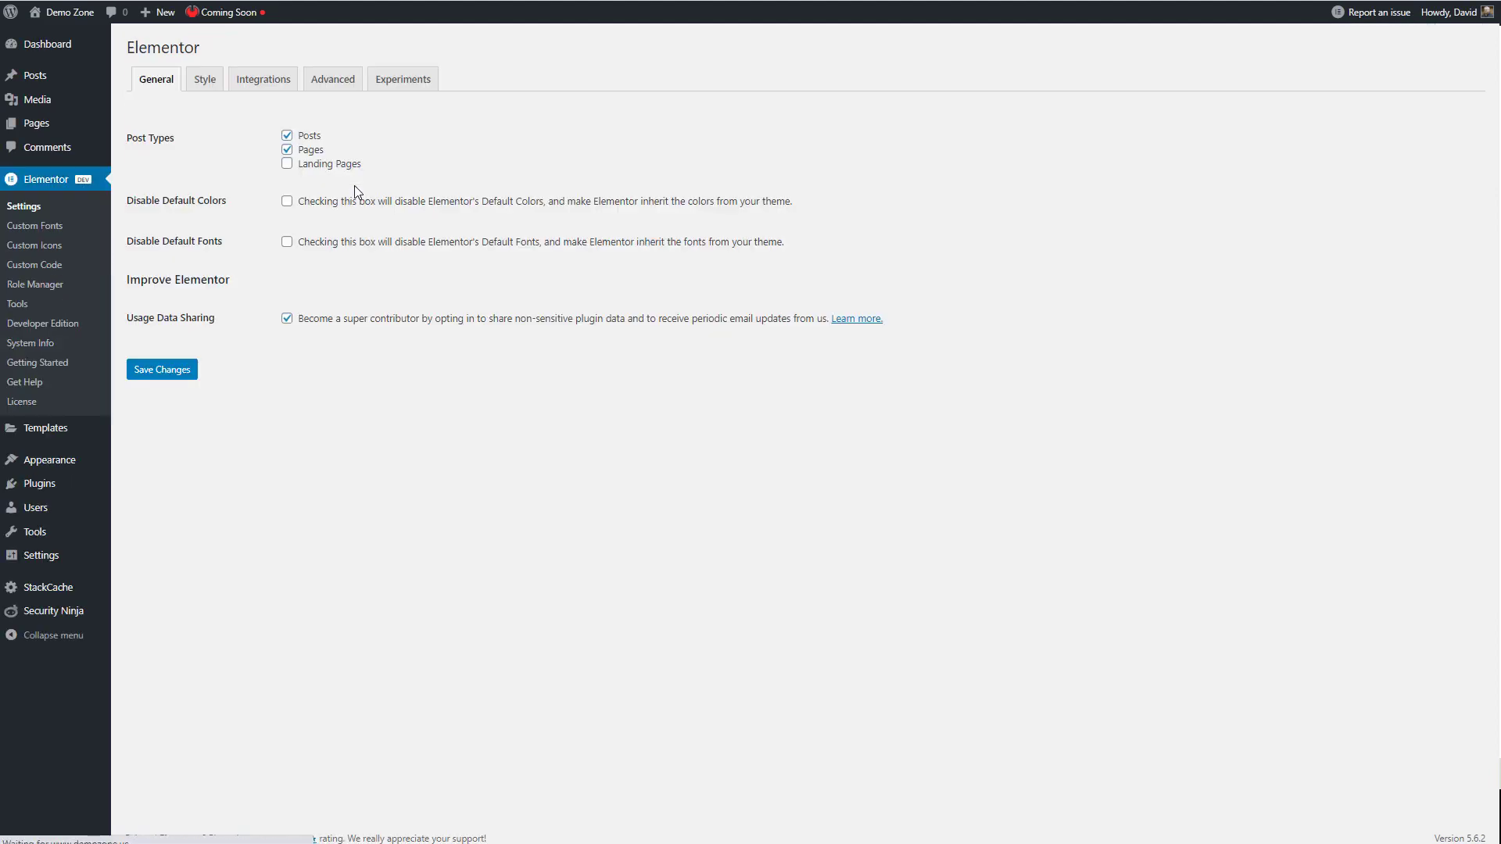
- Set Optimized DOM Output, Improved Asset Loading and Accessibility Improvements experiments to Inactive
{"action": "left_click", "coordinate": [414, 83]}
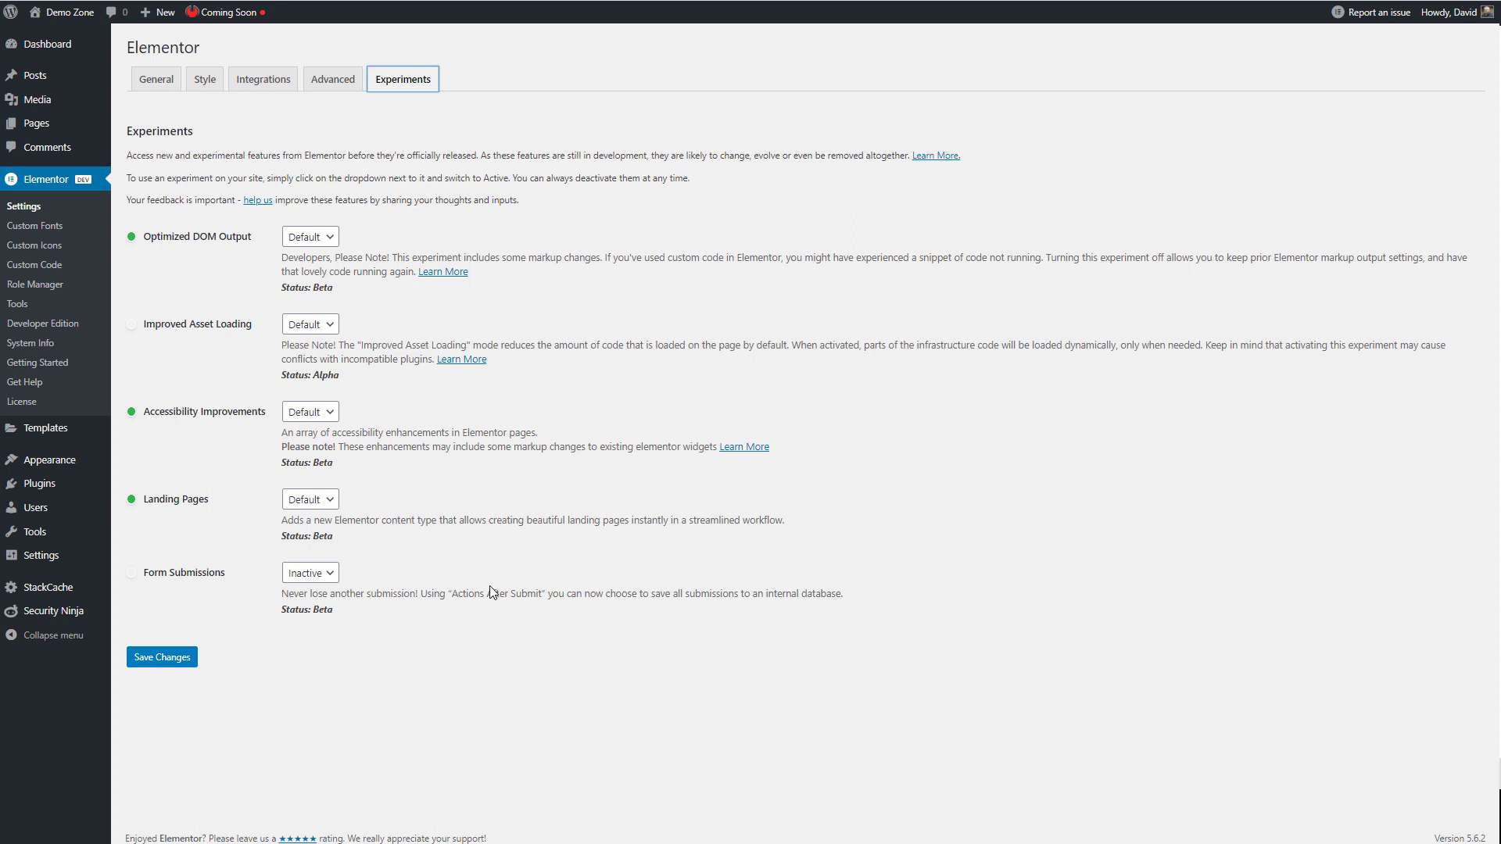
{"action": "left_click", "coordinate": [329, 239]}
{"action": "left_click", "coordinate": [306, 283]}
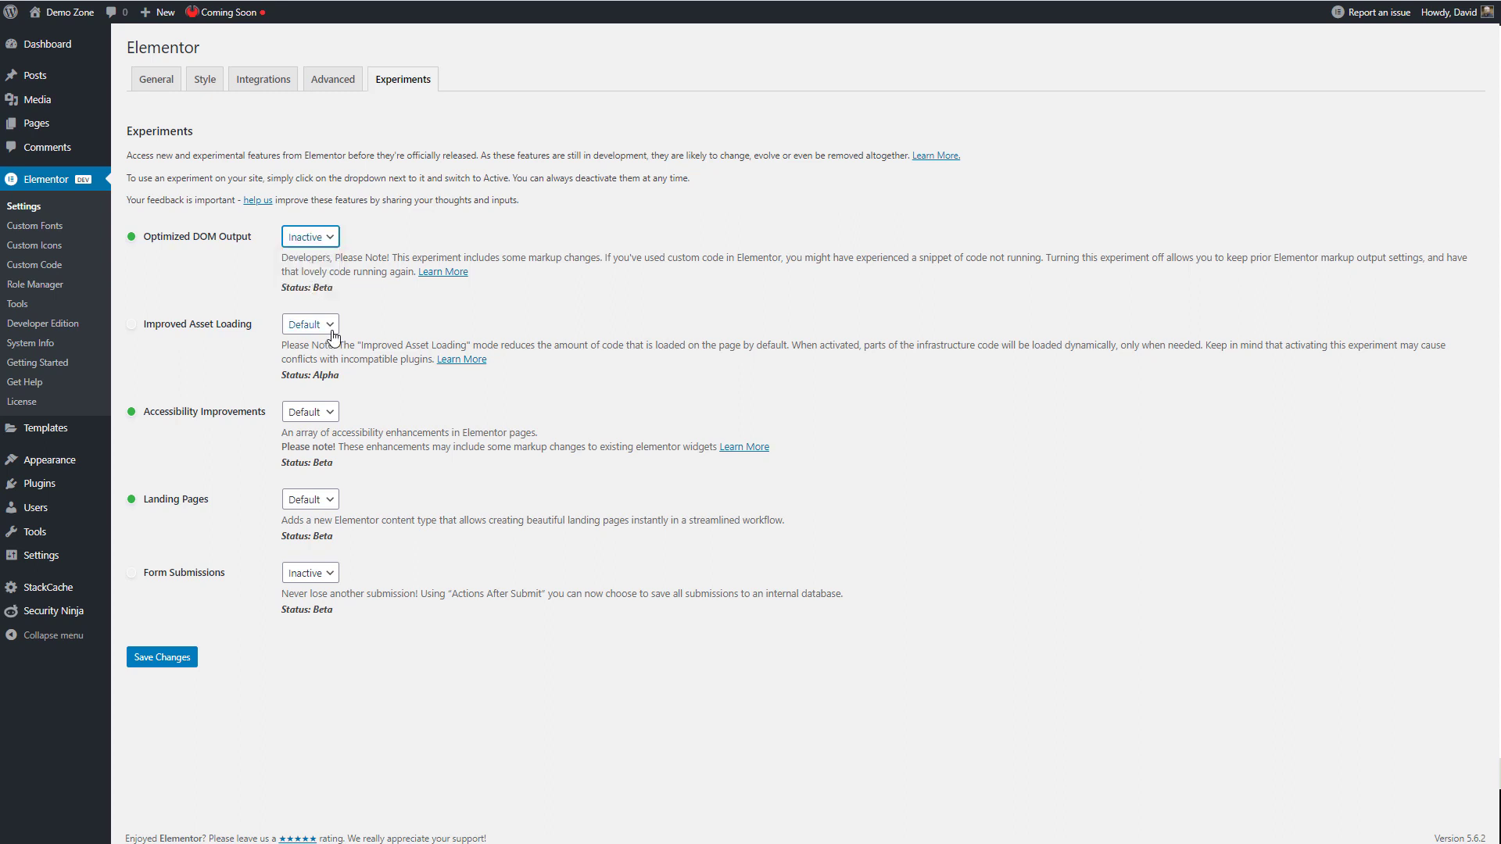
{"action": "left_click", "coordinate": [329, 324]}
{"action": "left_click", "coordinate": [318, 371]}
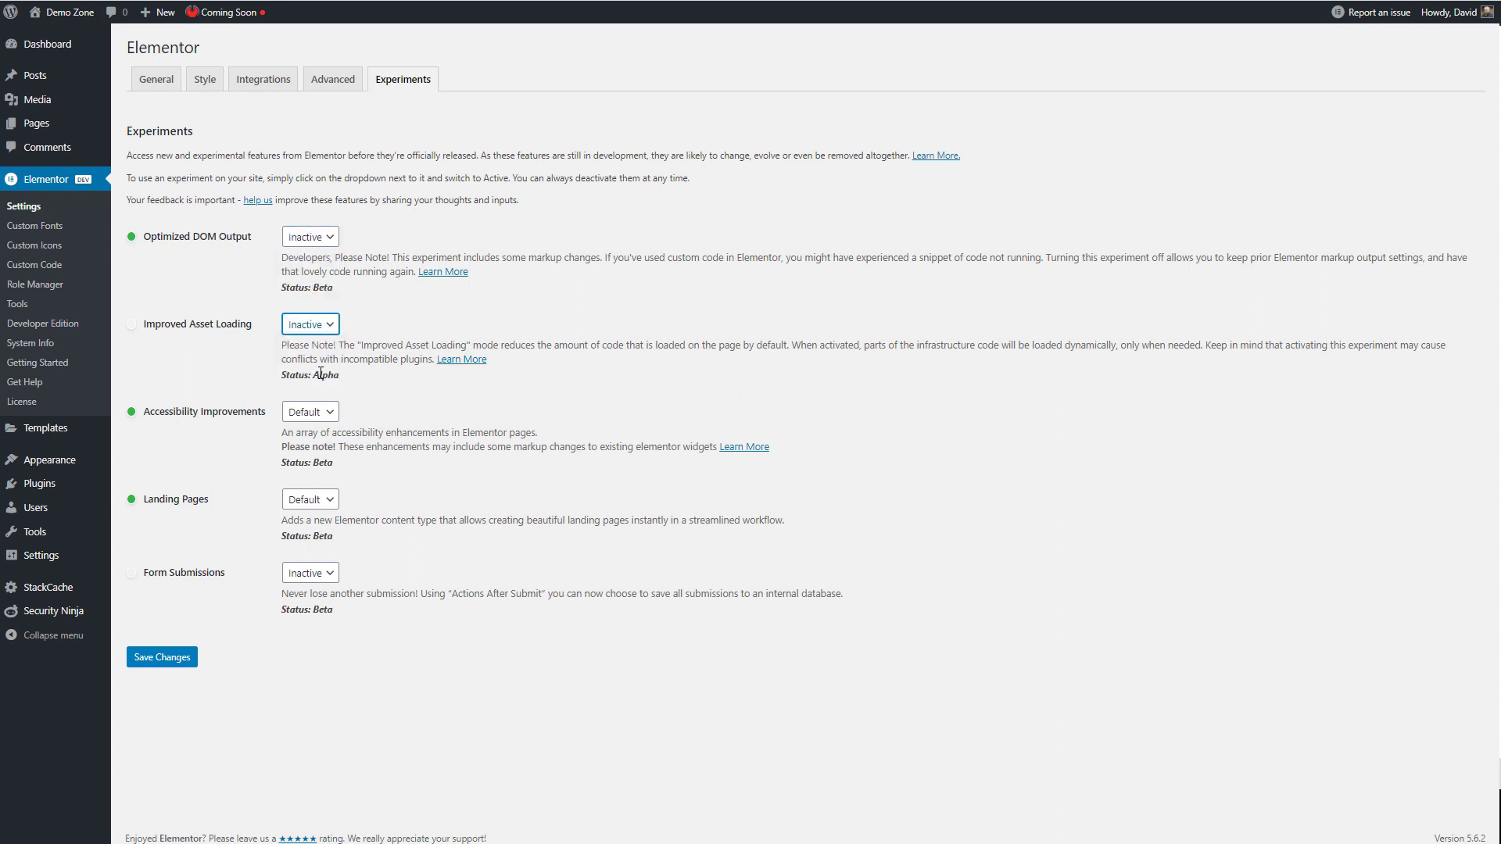
{"action": "left_click", "coordinate": [331, 412]}
{"action": "left_click", "coordinate": [315, 459]}
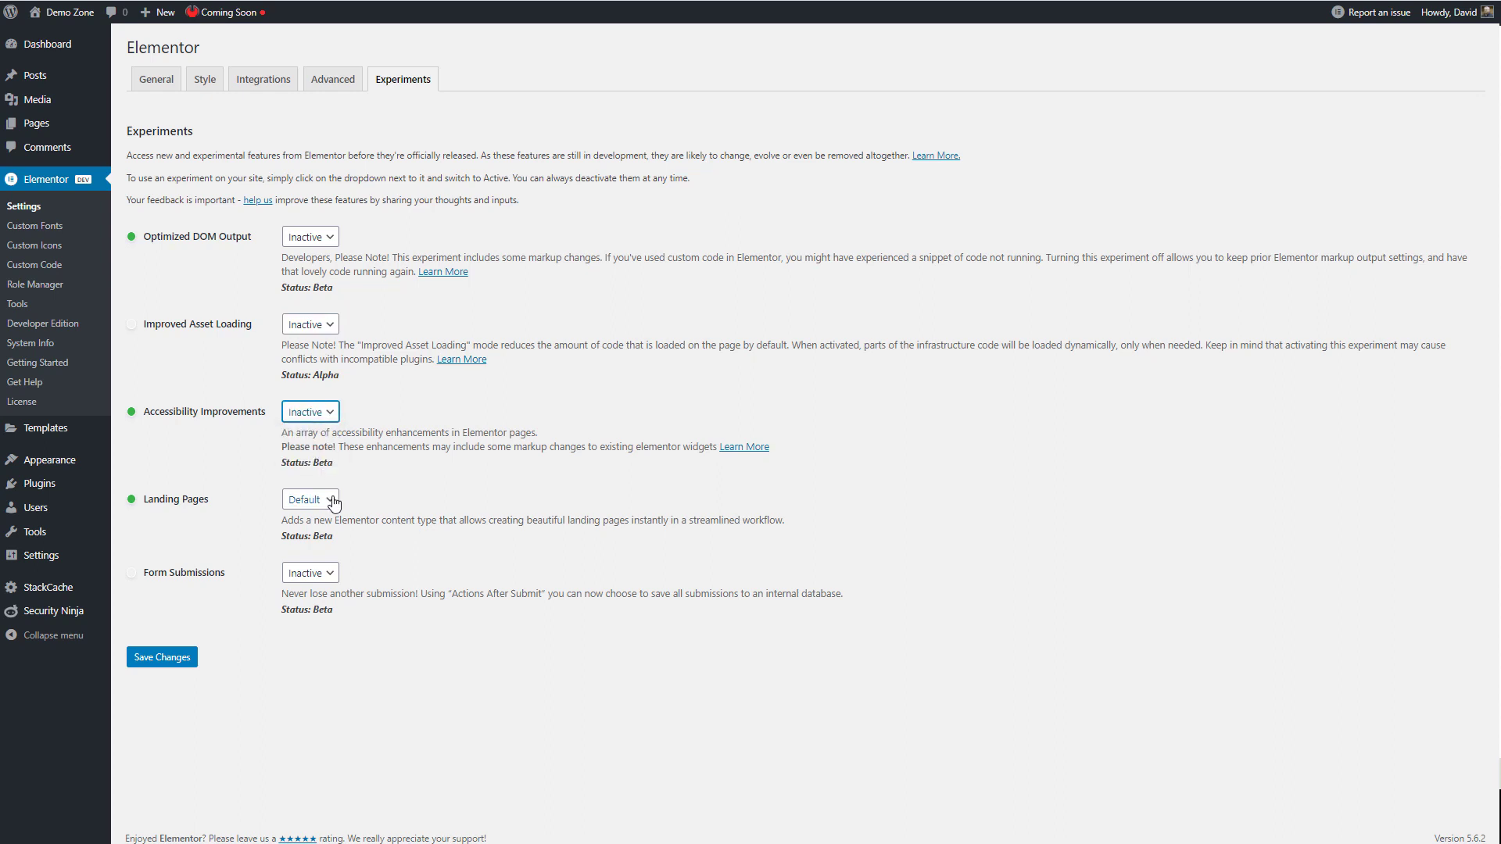
- Set Landing Pages and Form Submissions to Inactive and save the experiment settings
{"action": "left_click", "coordinate": [329, 500]}
{"action": "left_click", "coordinate": [317, 546]}
{"action": "left_click", "coordinate": [330, 573]}
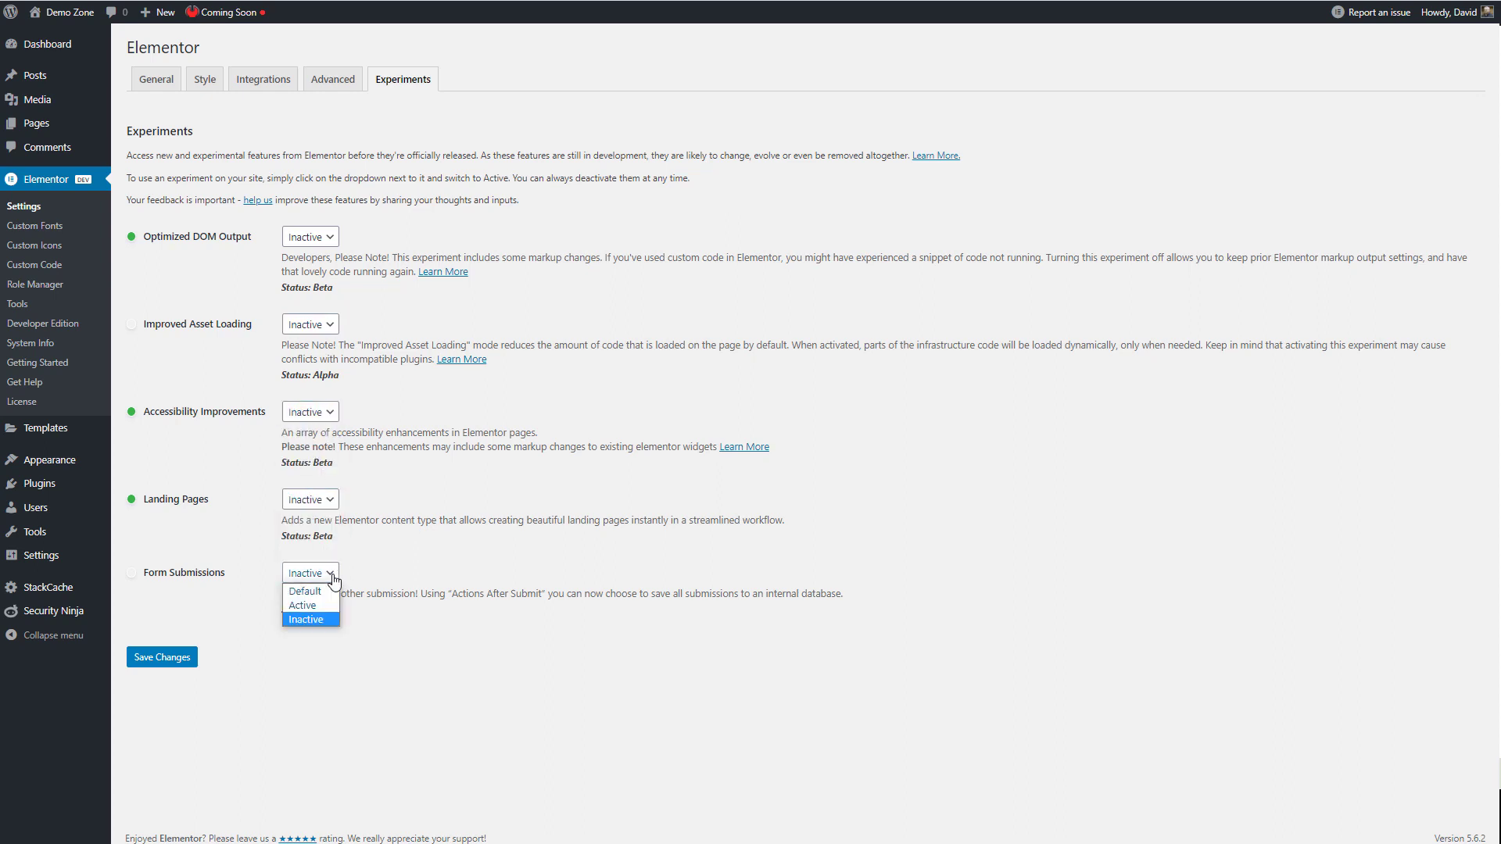
{"action": "left_click", "coordinate": [316, 619]}
{"action": "left_click", "coordinate": [168, 657]}
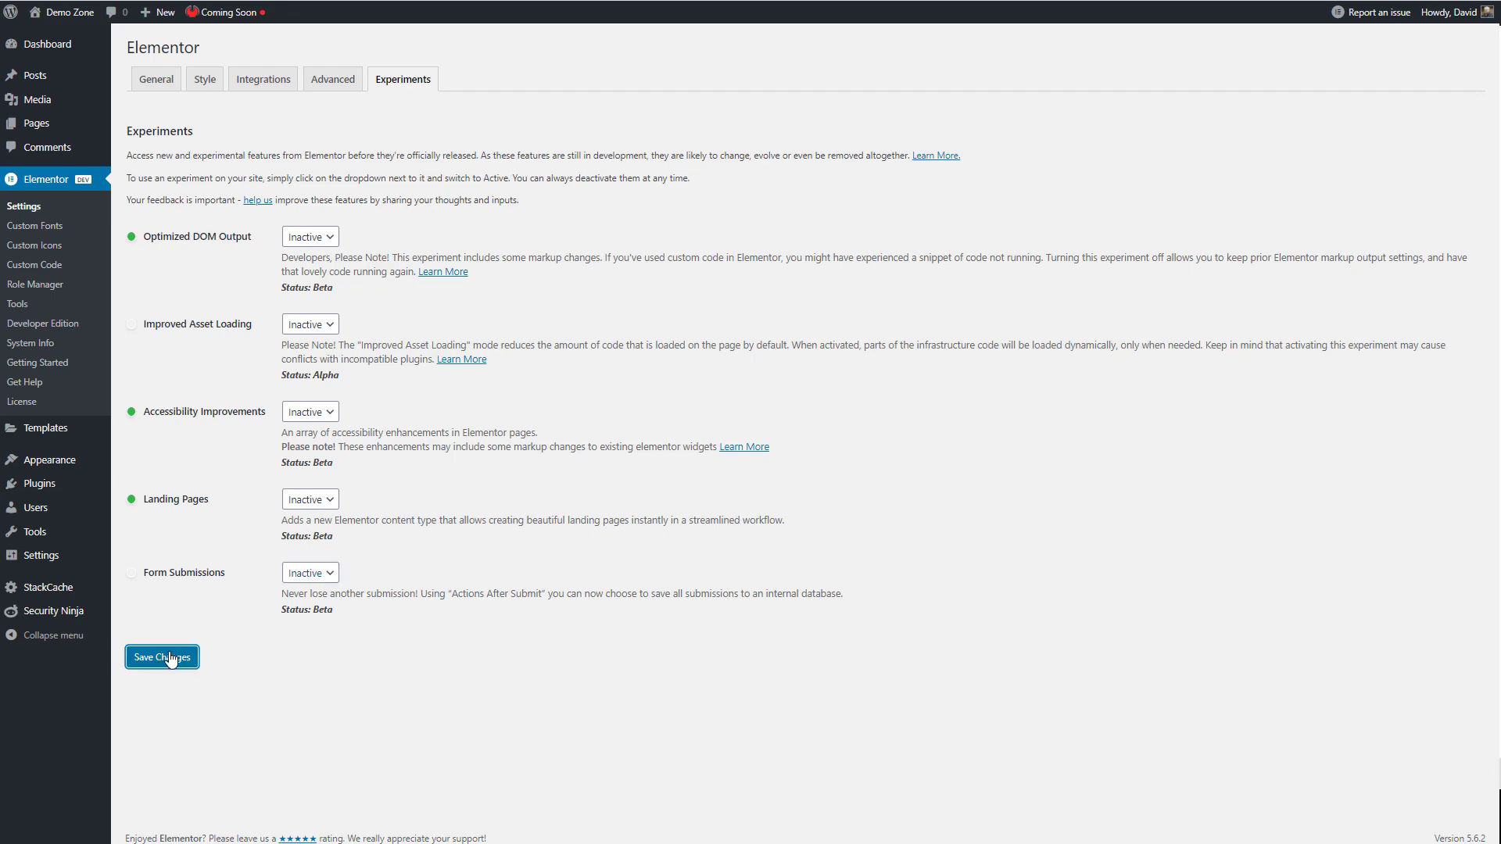
{"action": "key", "text": "ctrl+plus"}
- Create a new page titled 'Elementor Experiments' and publish it
{"action": "mouse_move", "coordinate": [39, 139]}
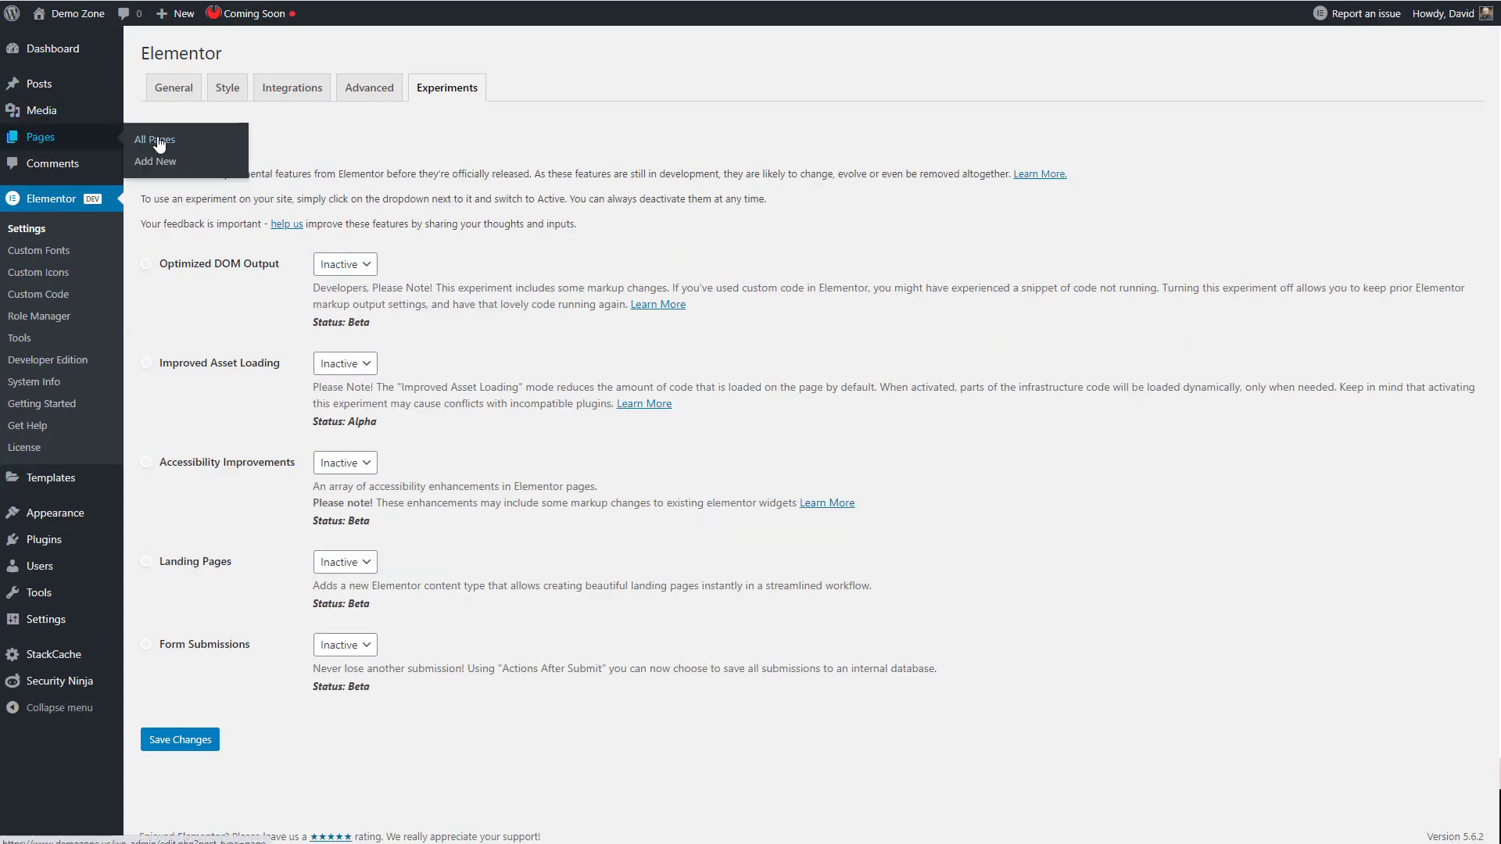
{"action": "left_click", "coordinate": [168, 164]}
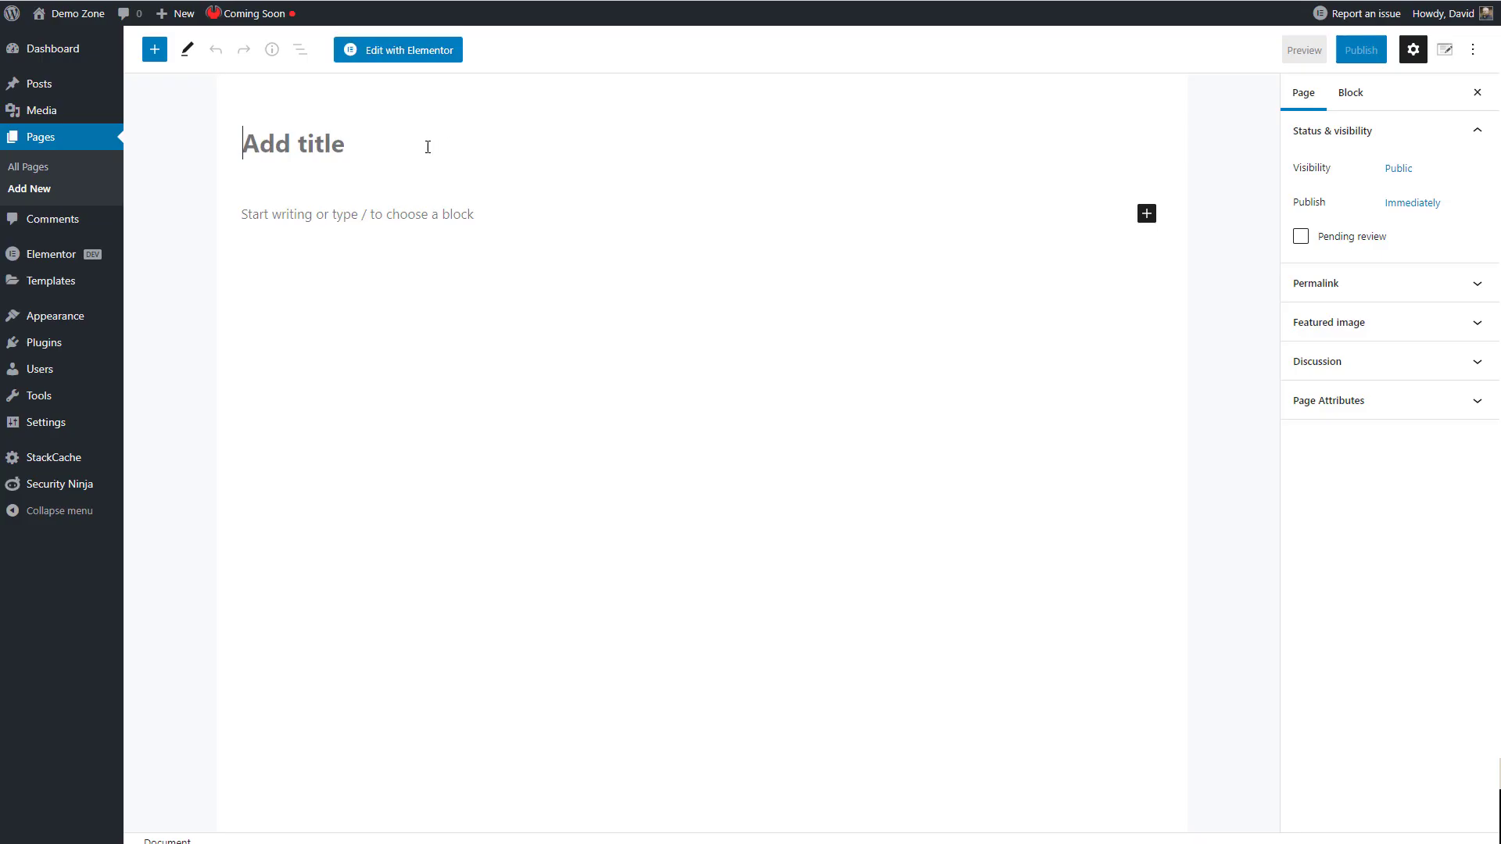
{"action": "type", "text": "Elem"}
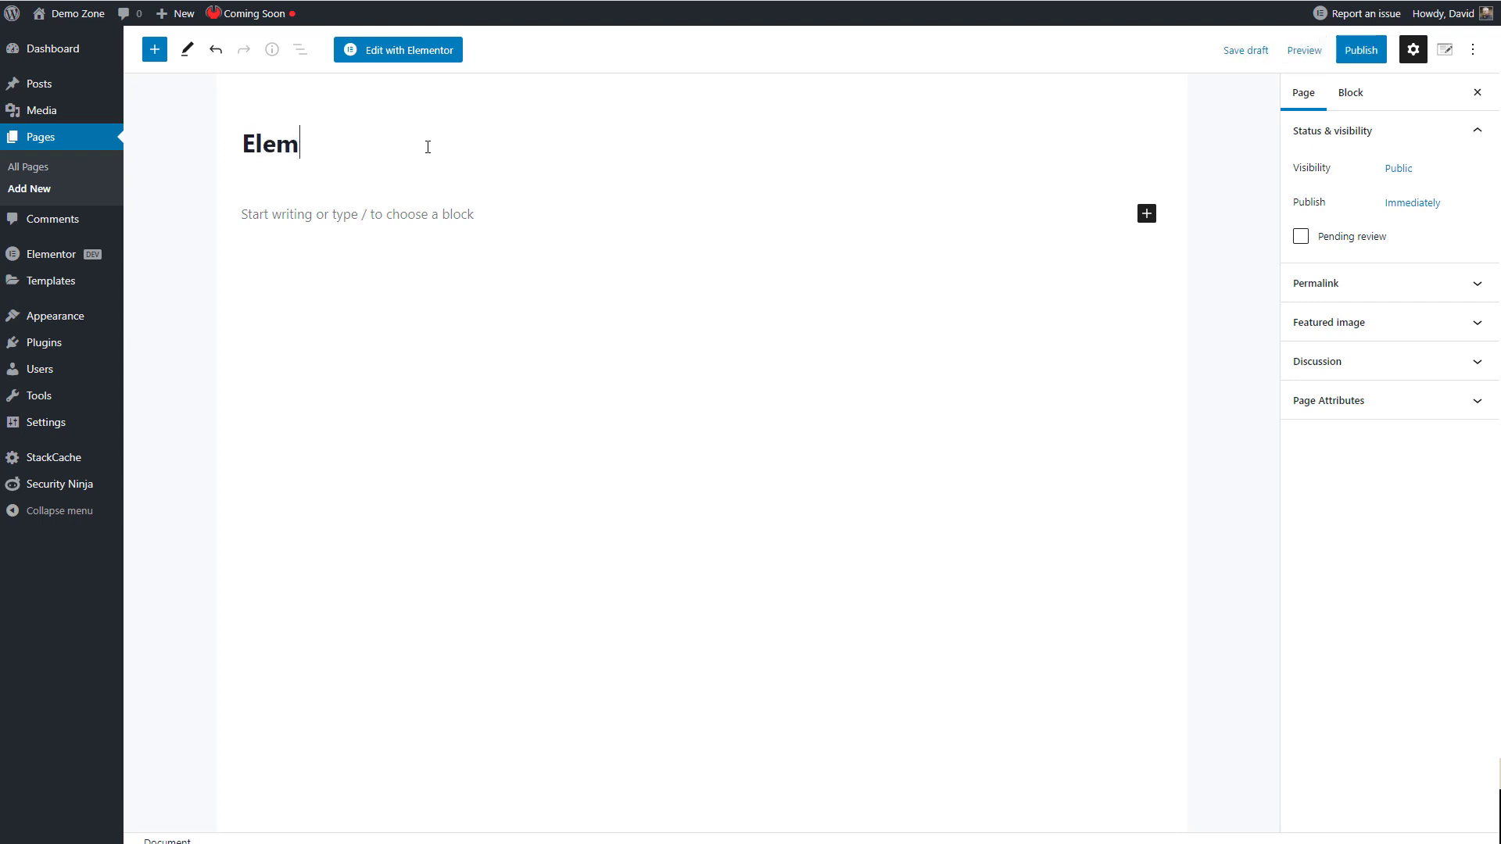
{"action": "type", "text": "entor Exp"}
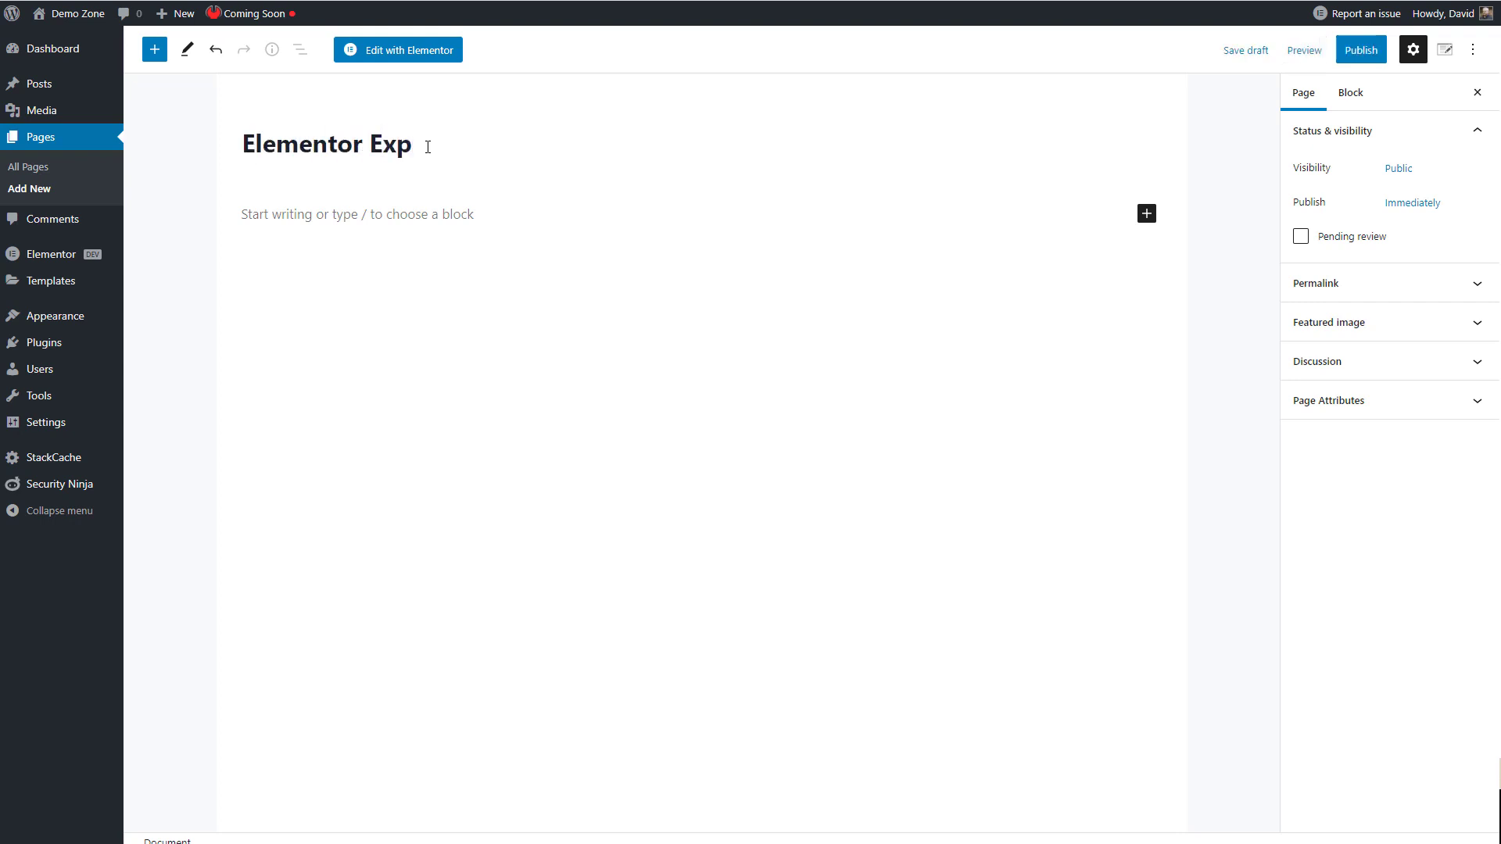
{"action": "type", "text": "eriments"}
{"action": "left_click", "coordinate": [1364, 55]}
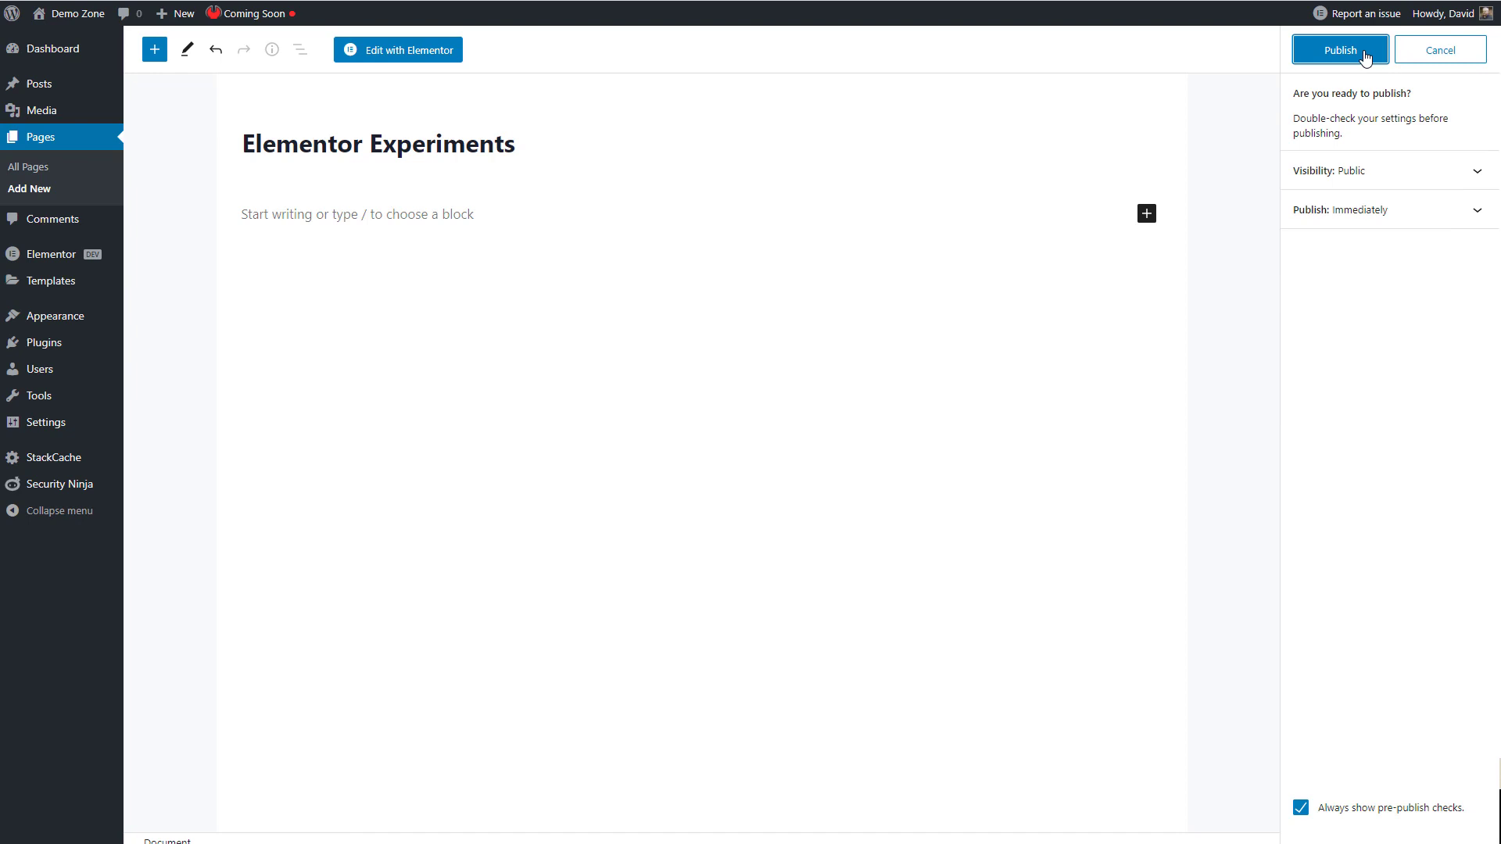
{"action": "left_click", "coordinate": [1364, 54]}
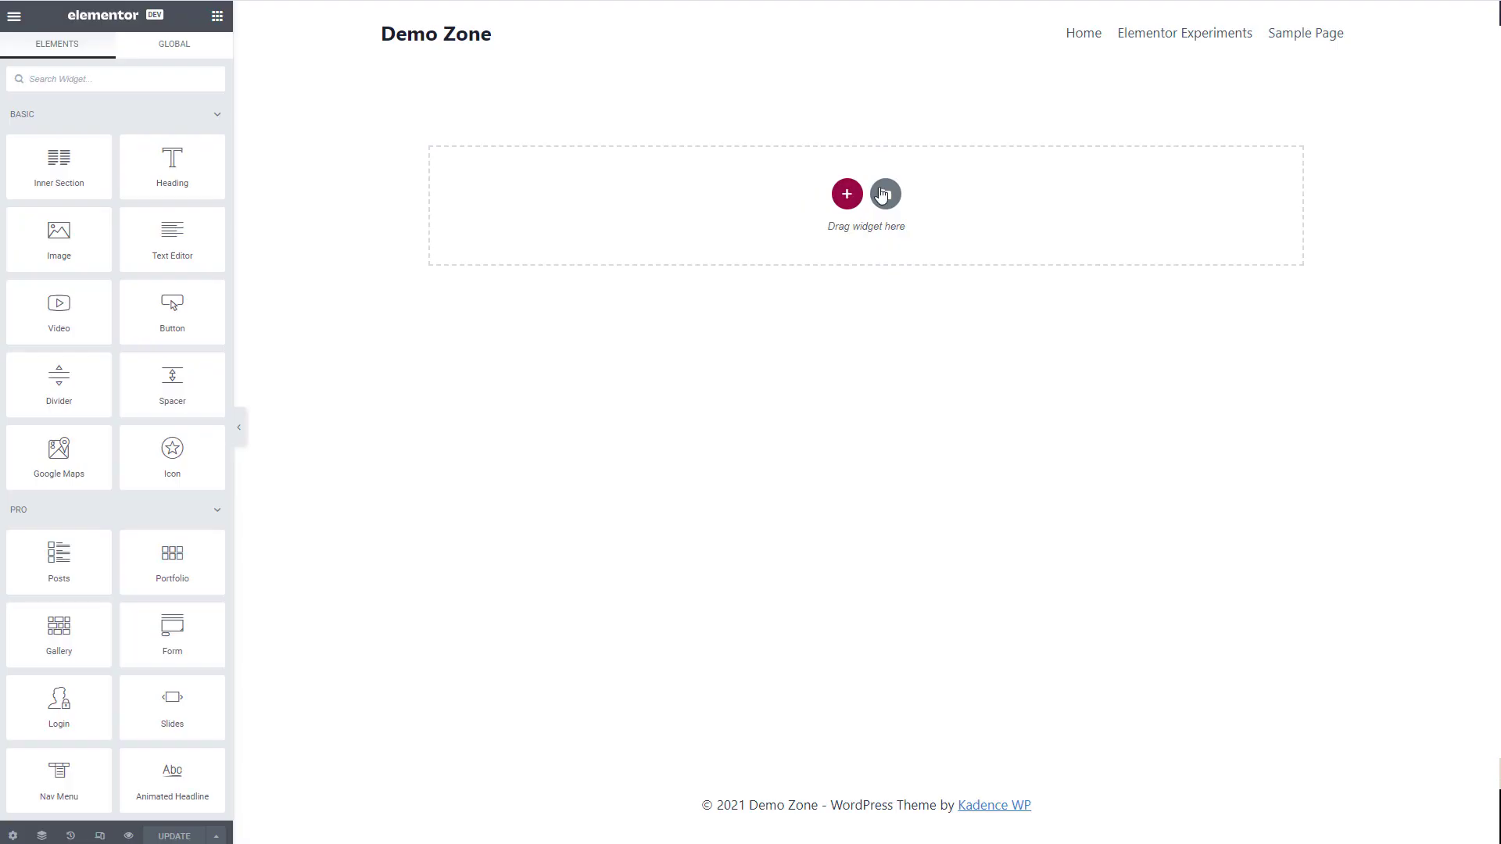
- Insert the Online Course – Home template from the Pages library into the page
{"action": "left_click", "coordinate": [886, 195]}
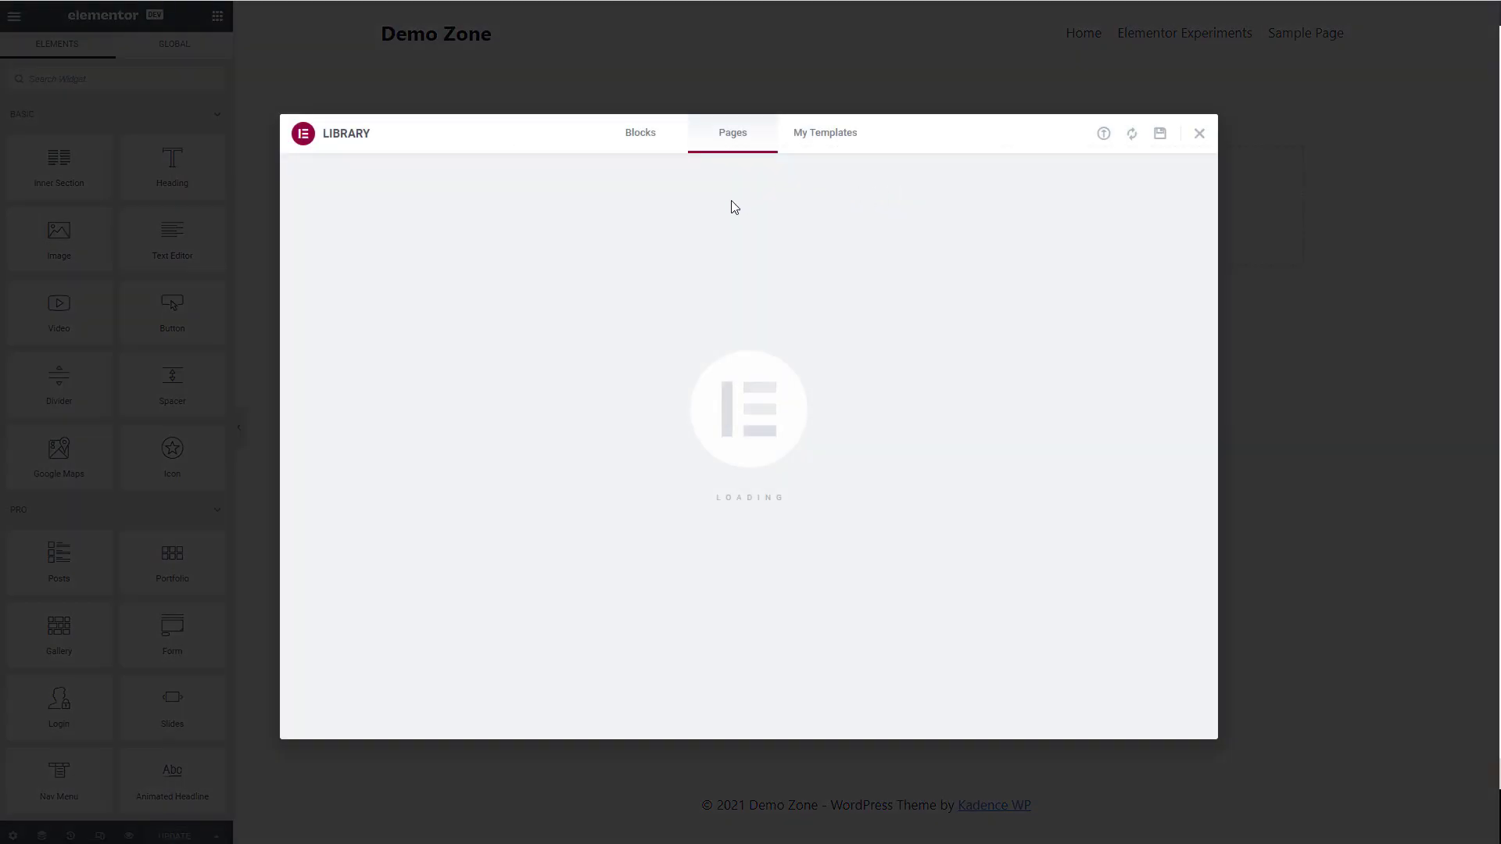
{"action": "scroll", "coordinate": [471, 226], "scroll_direction": "down", "scroll_amount": 5}
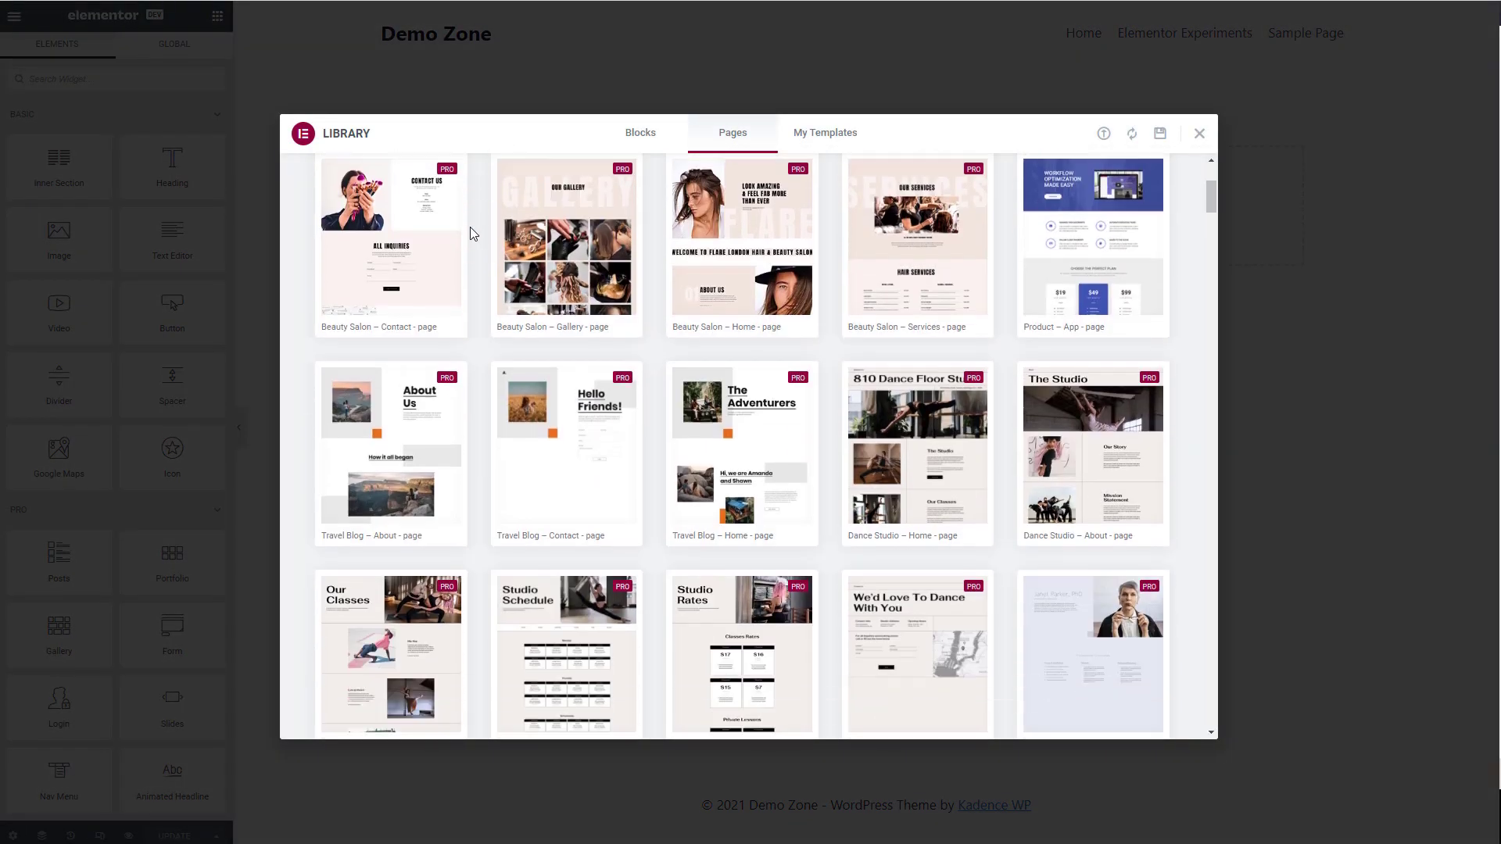
{"action": "scroll", "coordinate": [470, 233], "scroll_direction": "down", "scroll_amount": 2}
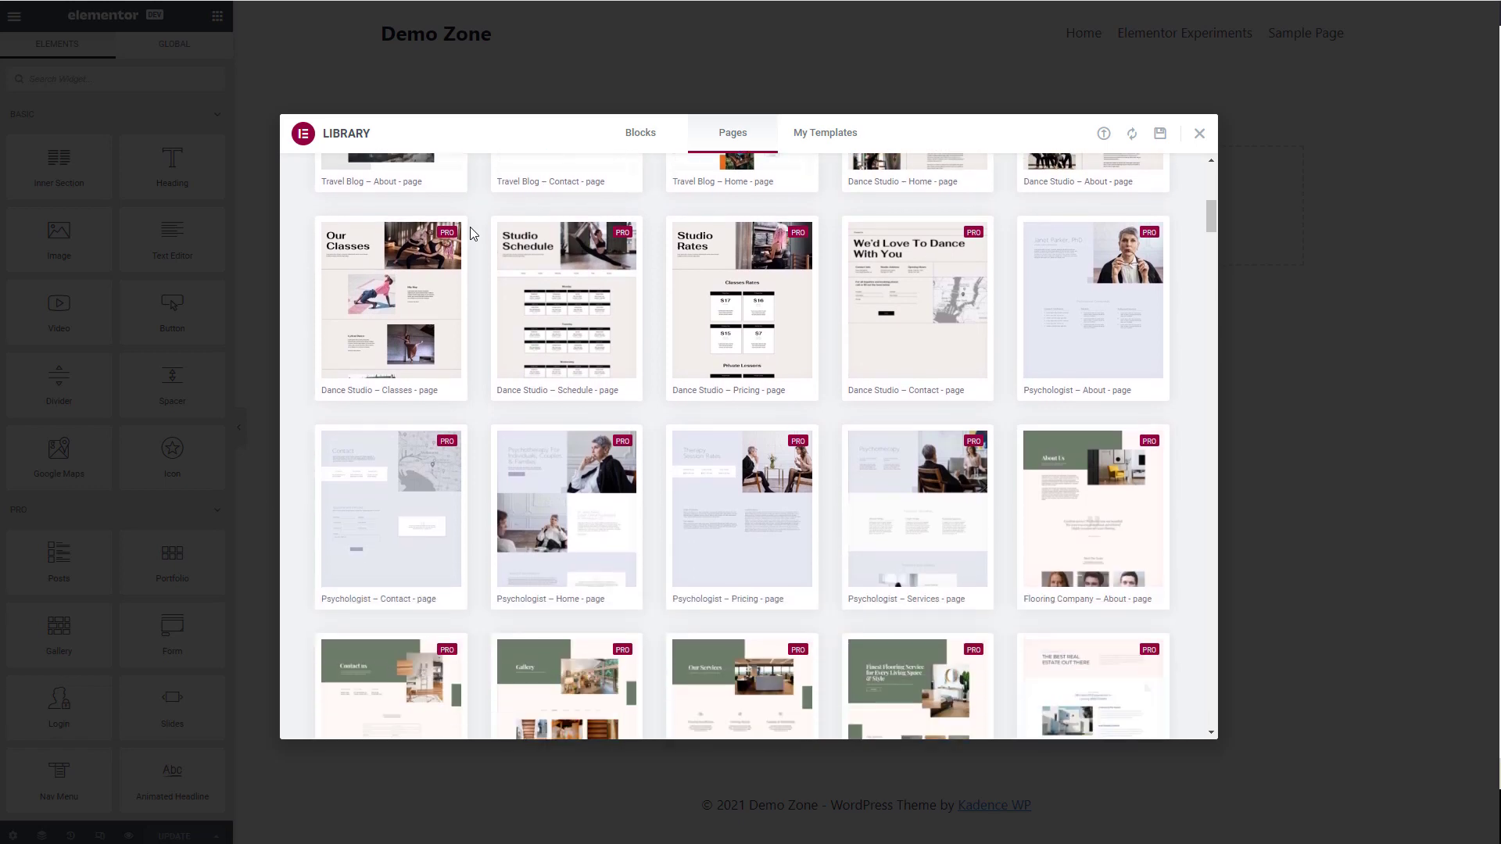
{"action": "scroll", "coordinate": [470, 232], "scroll_direction": "down", "scroll_amount": 5}
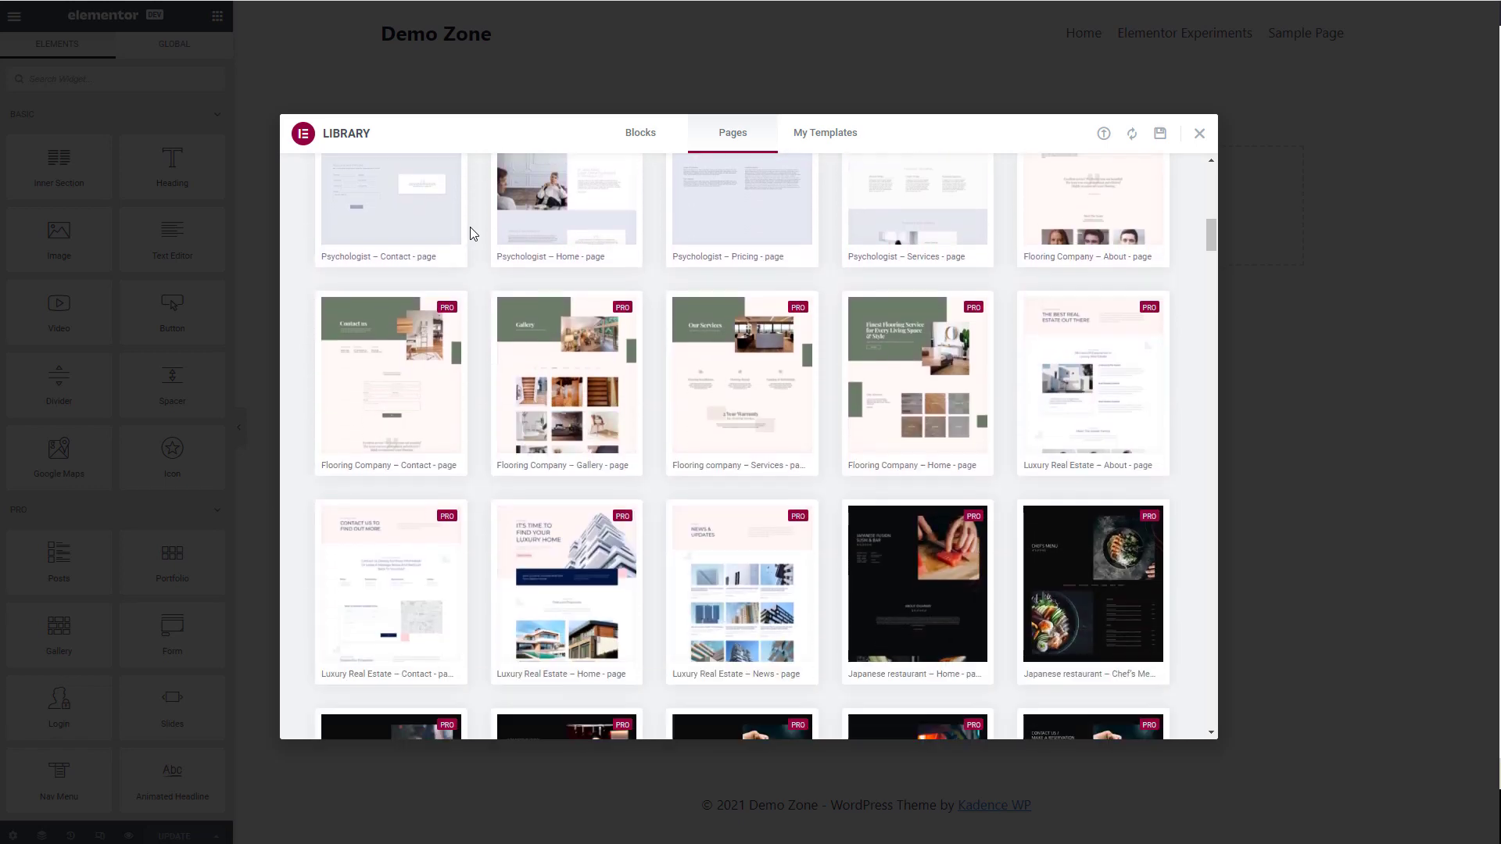
{"action": "scroll", "coordinate": [471, 228], "scroll_direction": "down", "scroll_amount": 8}
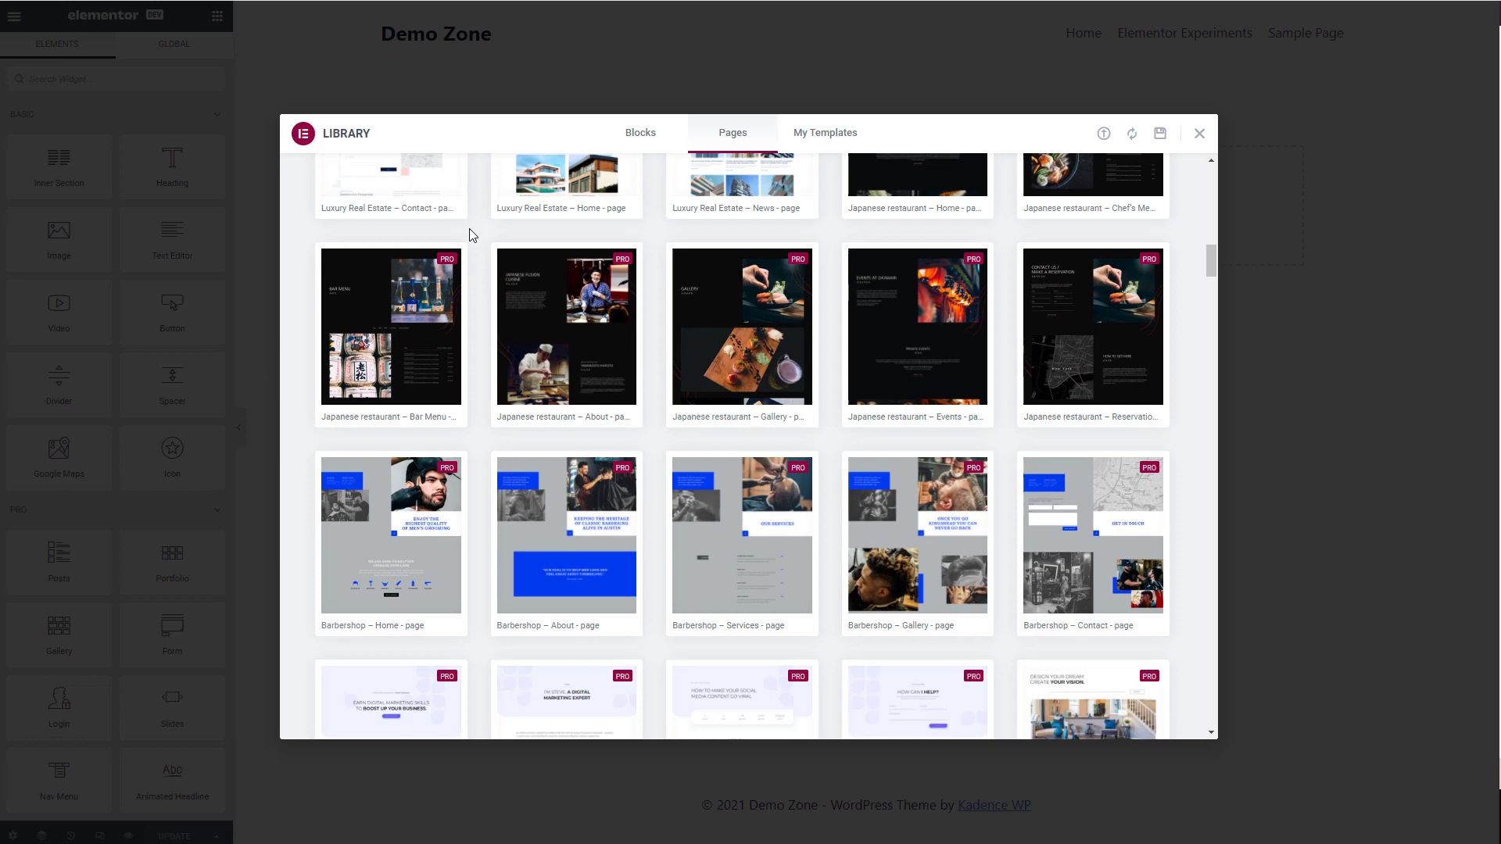
{"action": "scroll", "coordinate": [468, 230], "scroll_direction": "down", "scroll_amount": 1}
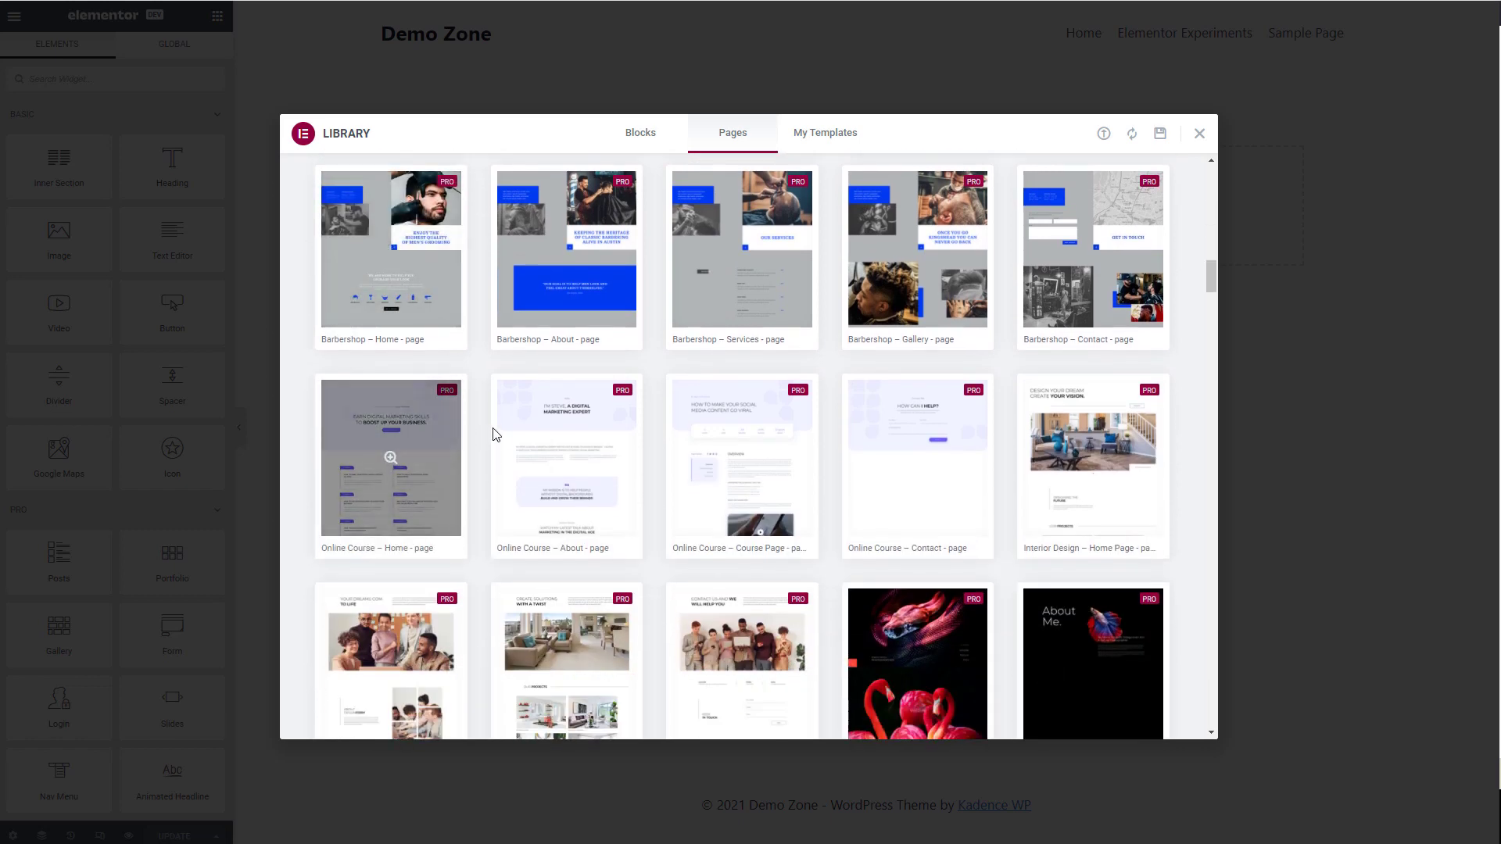
{"action": "mouse_move", "coordinate": [351, 553]}
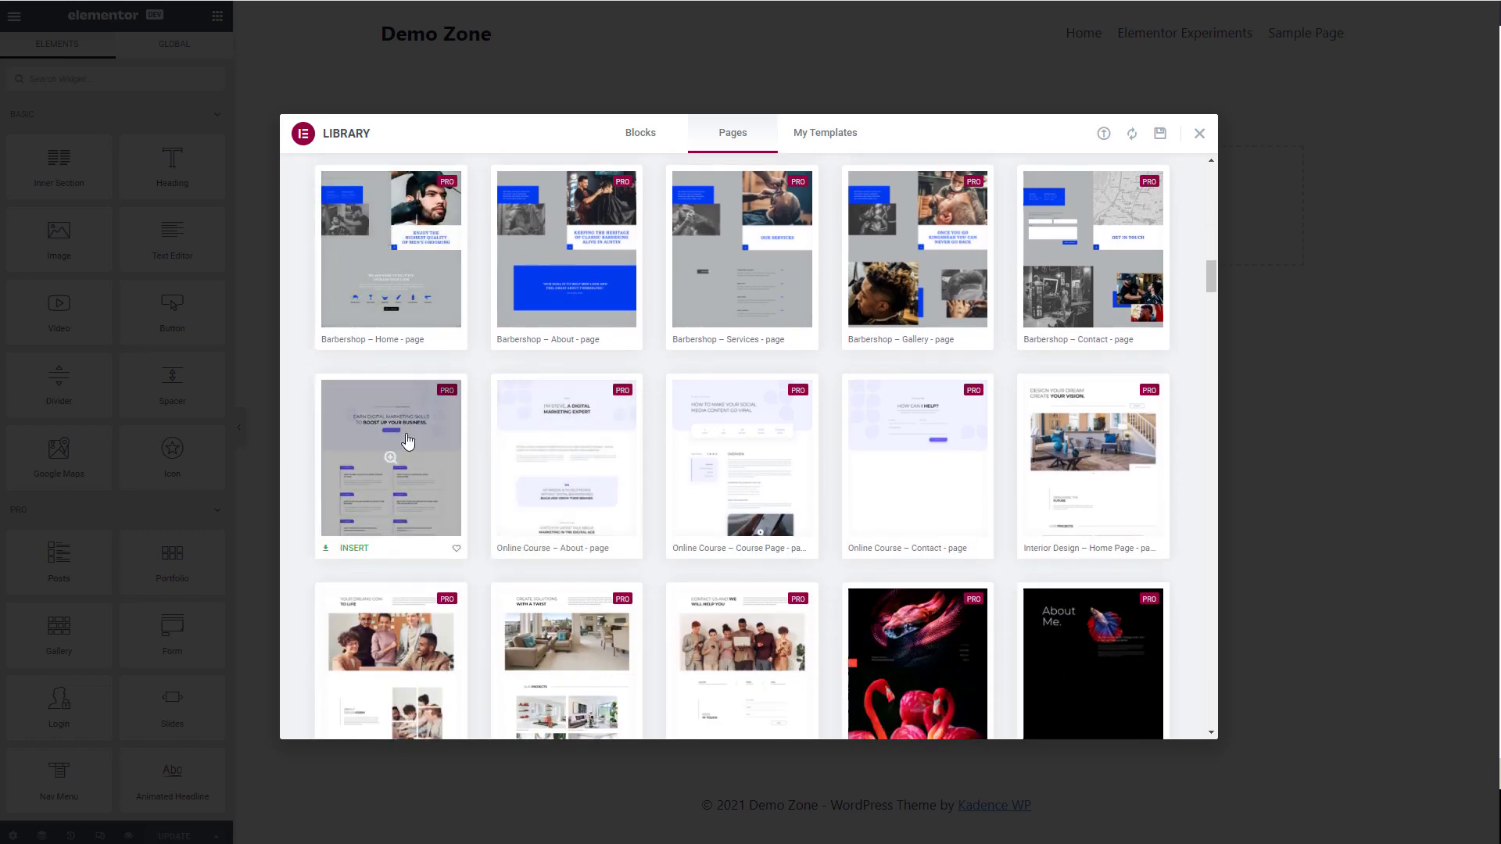
{"action": "left_click", "coordinate": [352, 550]}
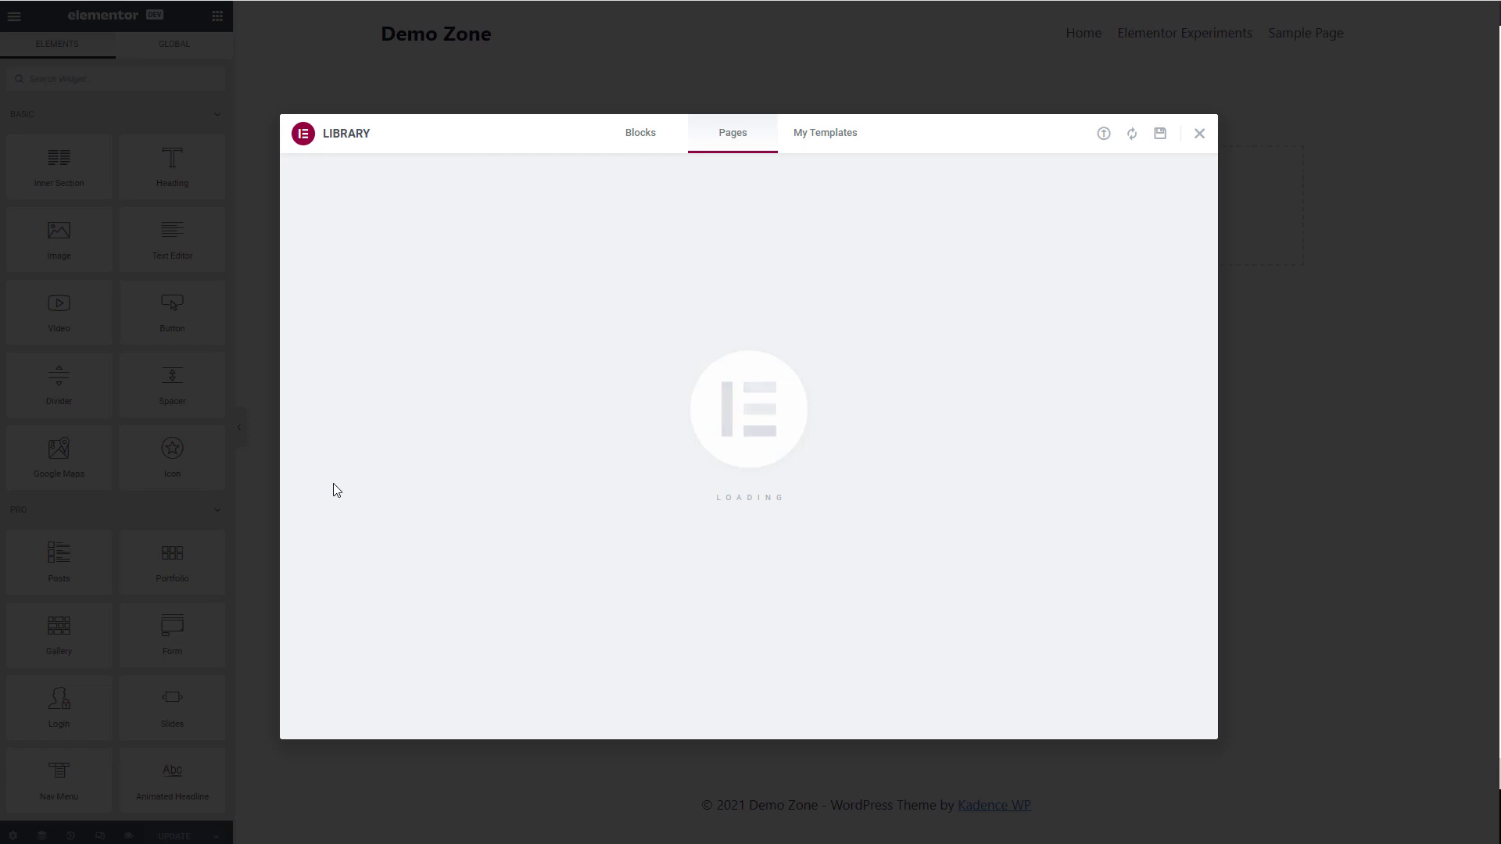
- Save the page with UPDATE and view the published page live
{"action": "scroll", "coordinate": [329, 388], "scroll_direction": "down", "scroll_amount": 10}
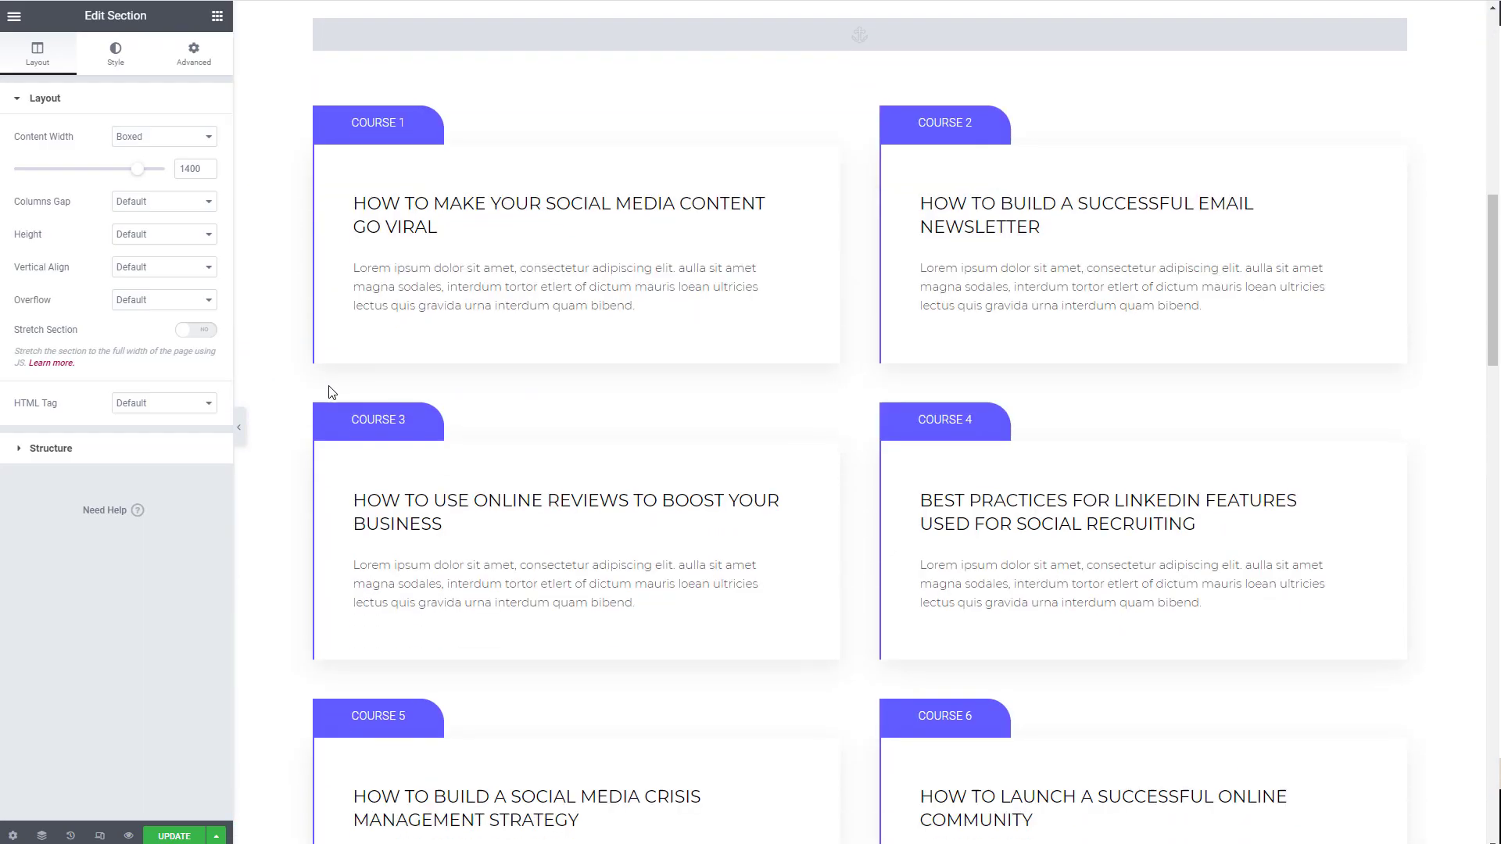
{"action": "scroll", "coordinate": [332, 391], "scroll_direction": "down", "scroll_amount": 2}
{"action": "scroll", "coordinate": [332, 392], "scroll_direction": "up", "scroll_amount": 15}
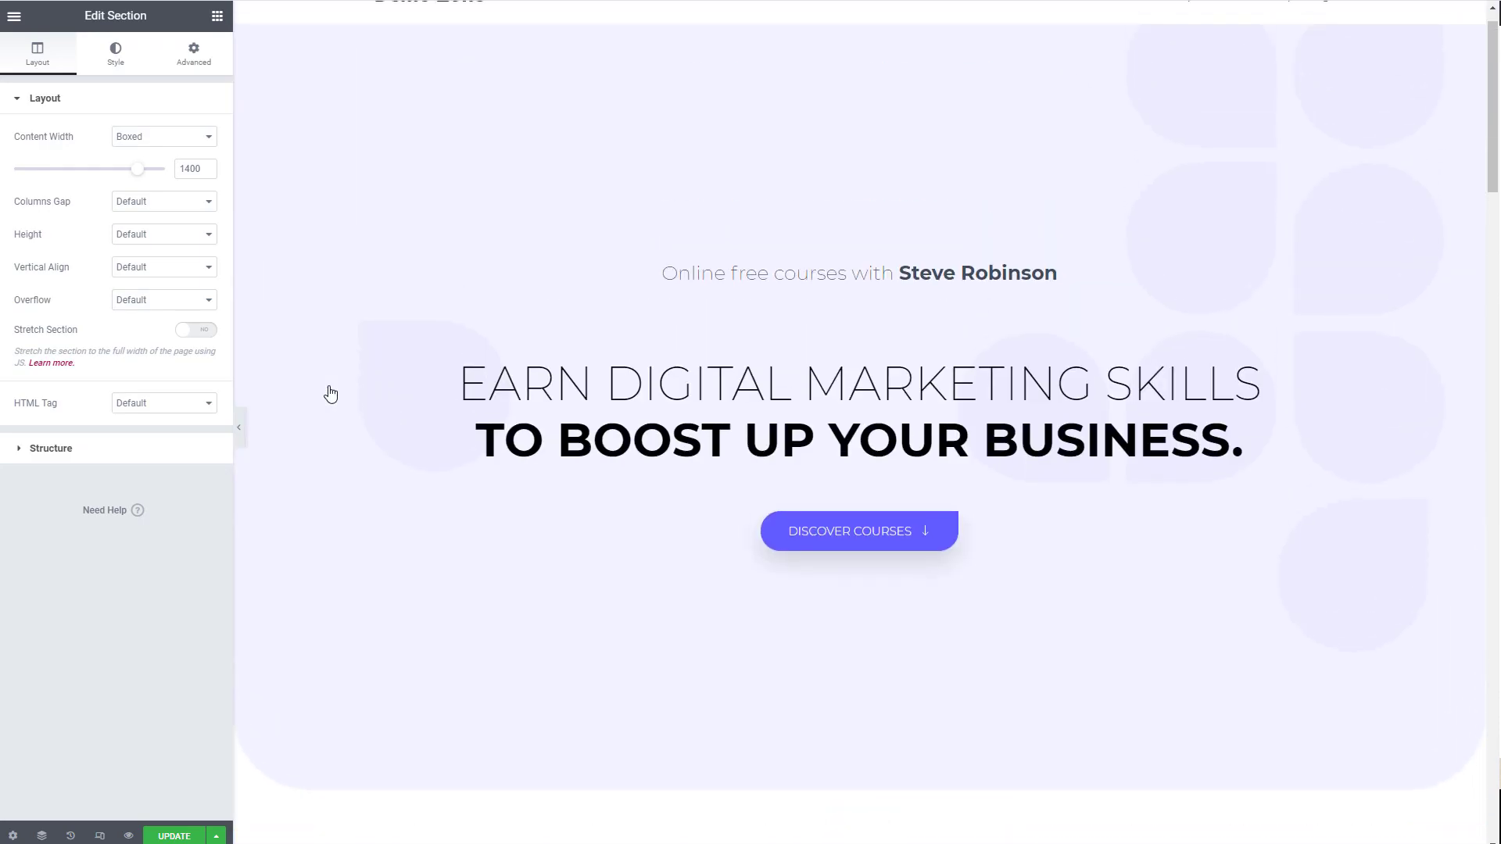
{"action": "scroll", "coordinate": [331, 393], "scroll_direction": "up", "scroll_amount": 1}
{"action": "left_click", "coordinate": [174, 835]}
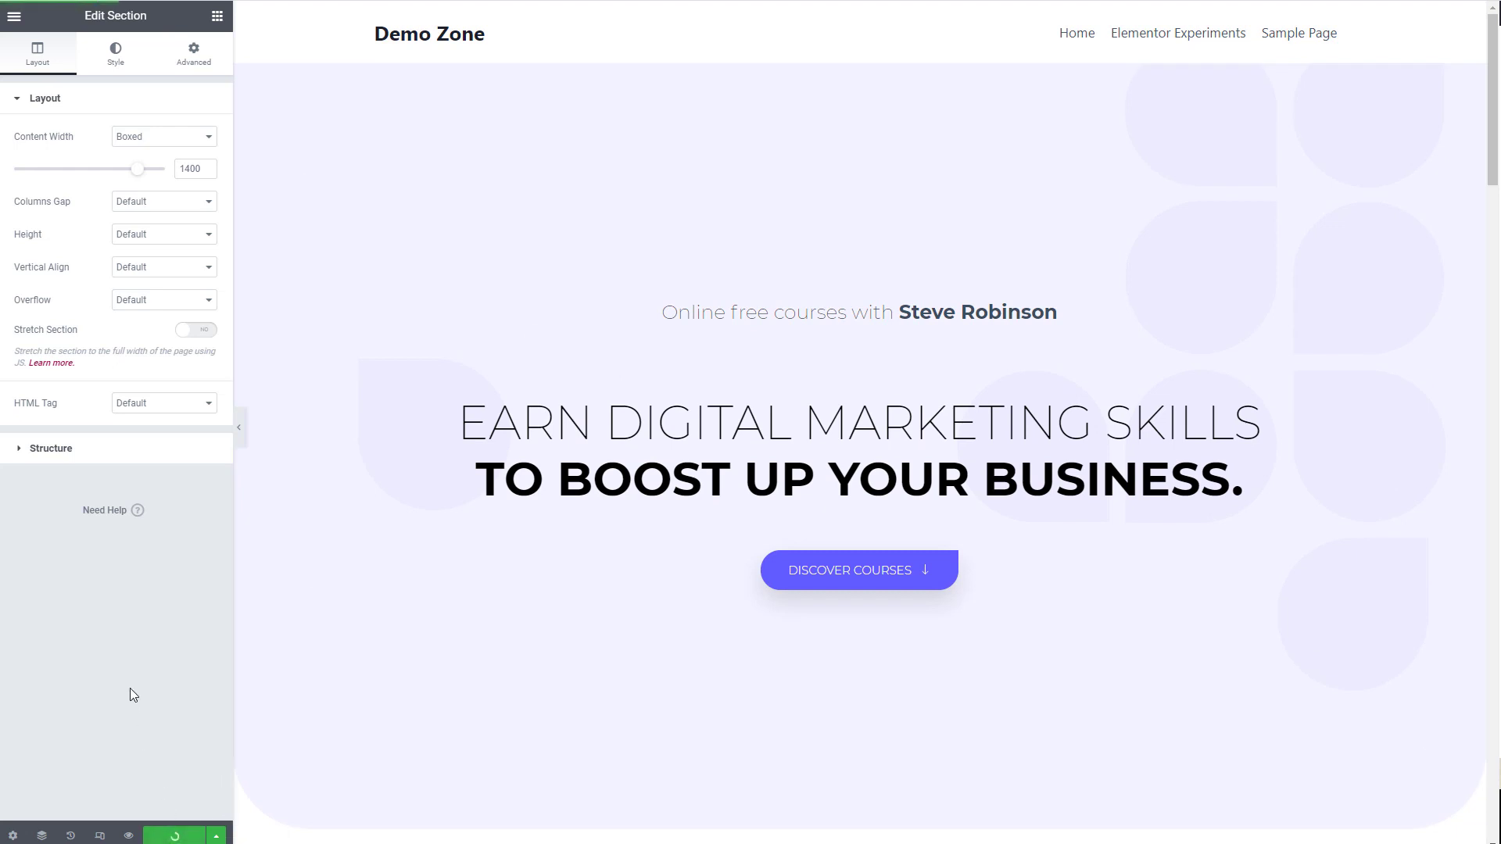
{"action": "left_click", "coordinate": [15, 16]}
{"action": "left_click", "coordinate": [76, 258]}
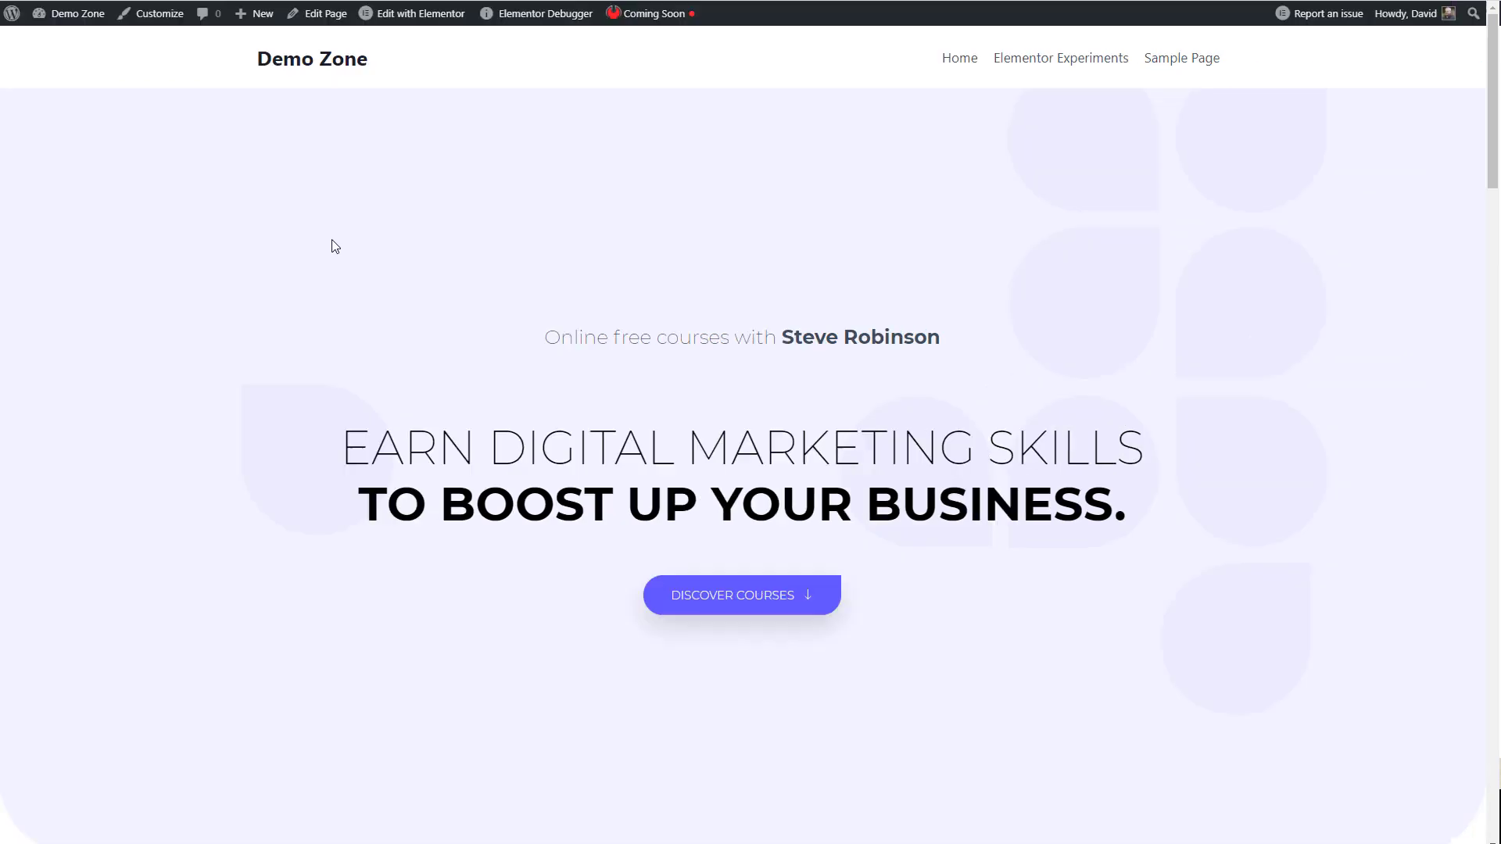
{"action": "scroll", "coordinate": [334, 246], "scroll_direction": "down", "scroll_amount": 10}
{"action": "scroll", "coordinate": [334, 247], "scroll_direction": "down", "scroll_amount": 15}
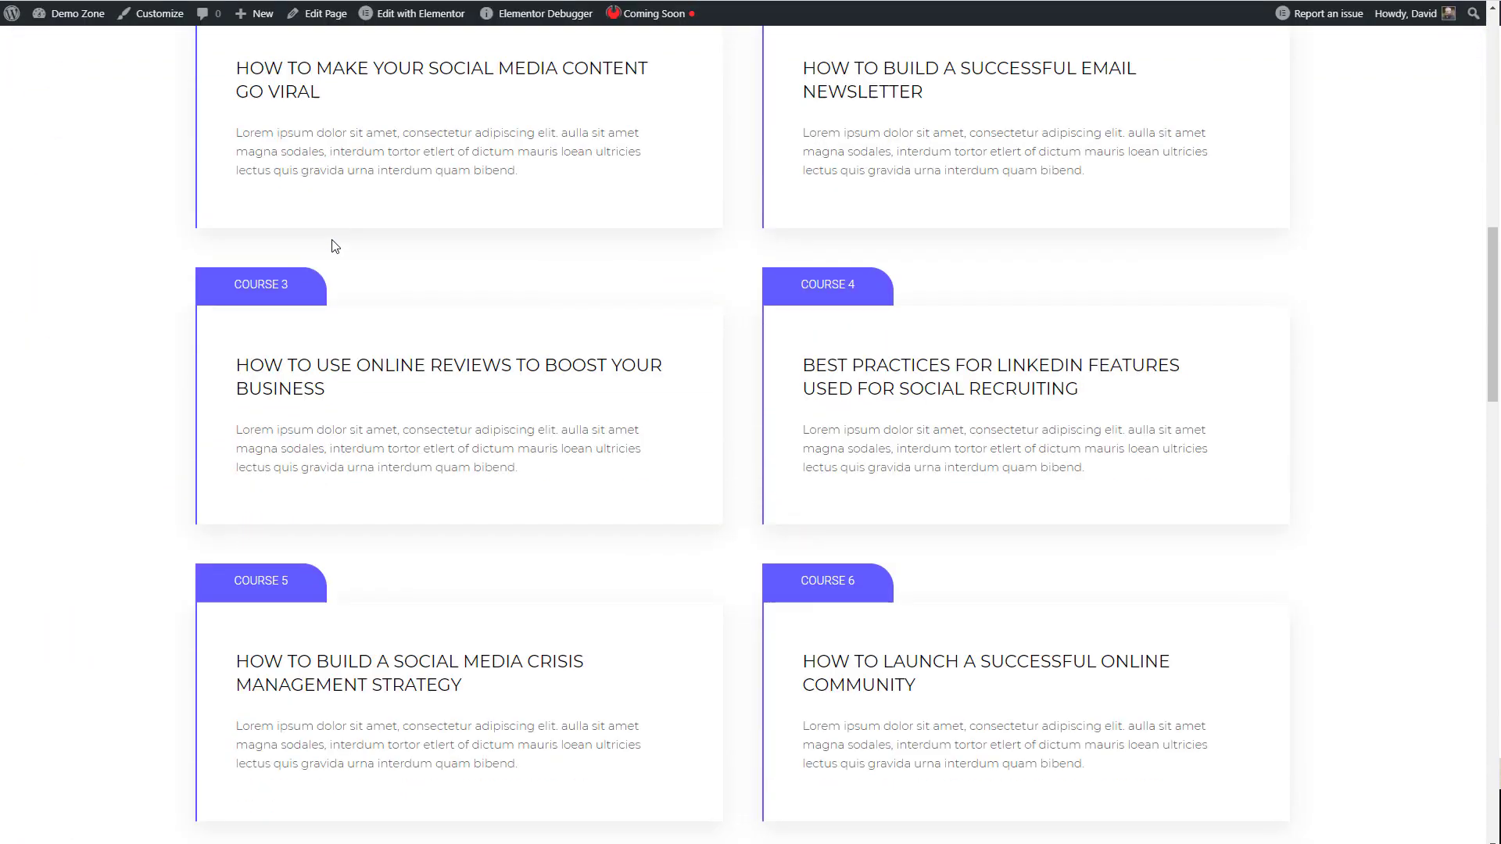
{"action": "scroll", "coordinate": [332, 241], "scroll_direction": "down", "scroll_amount": 12}
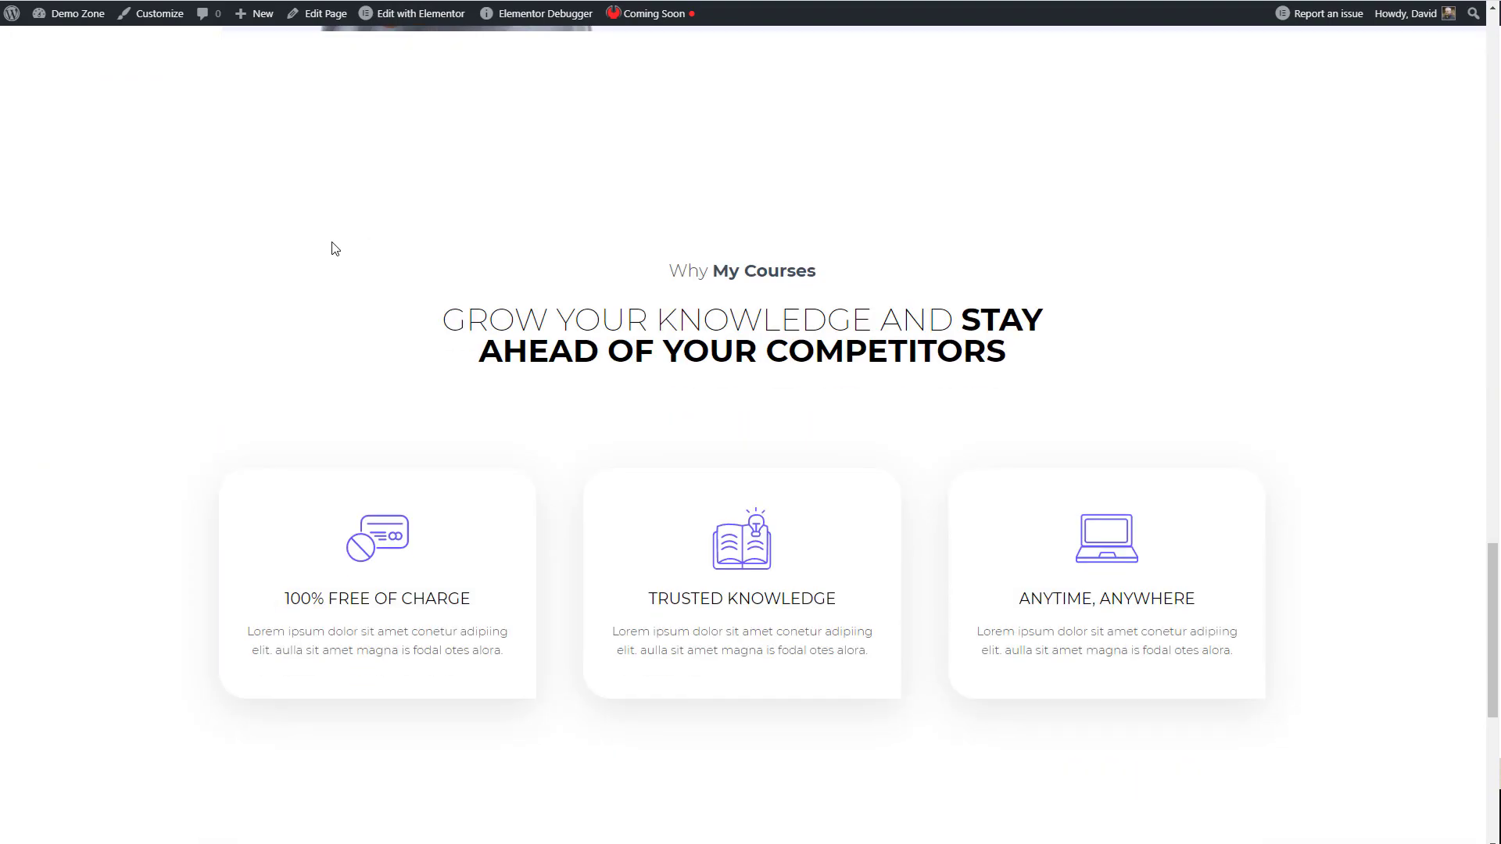
{"action": "scroll", "coordinate": [332, 254], "scroll_direction": "up", "scroll_amount": 15}
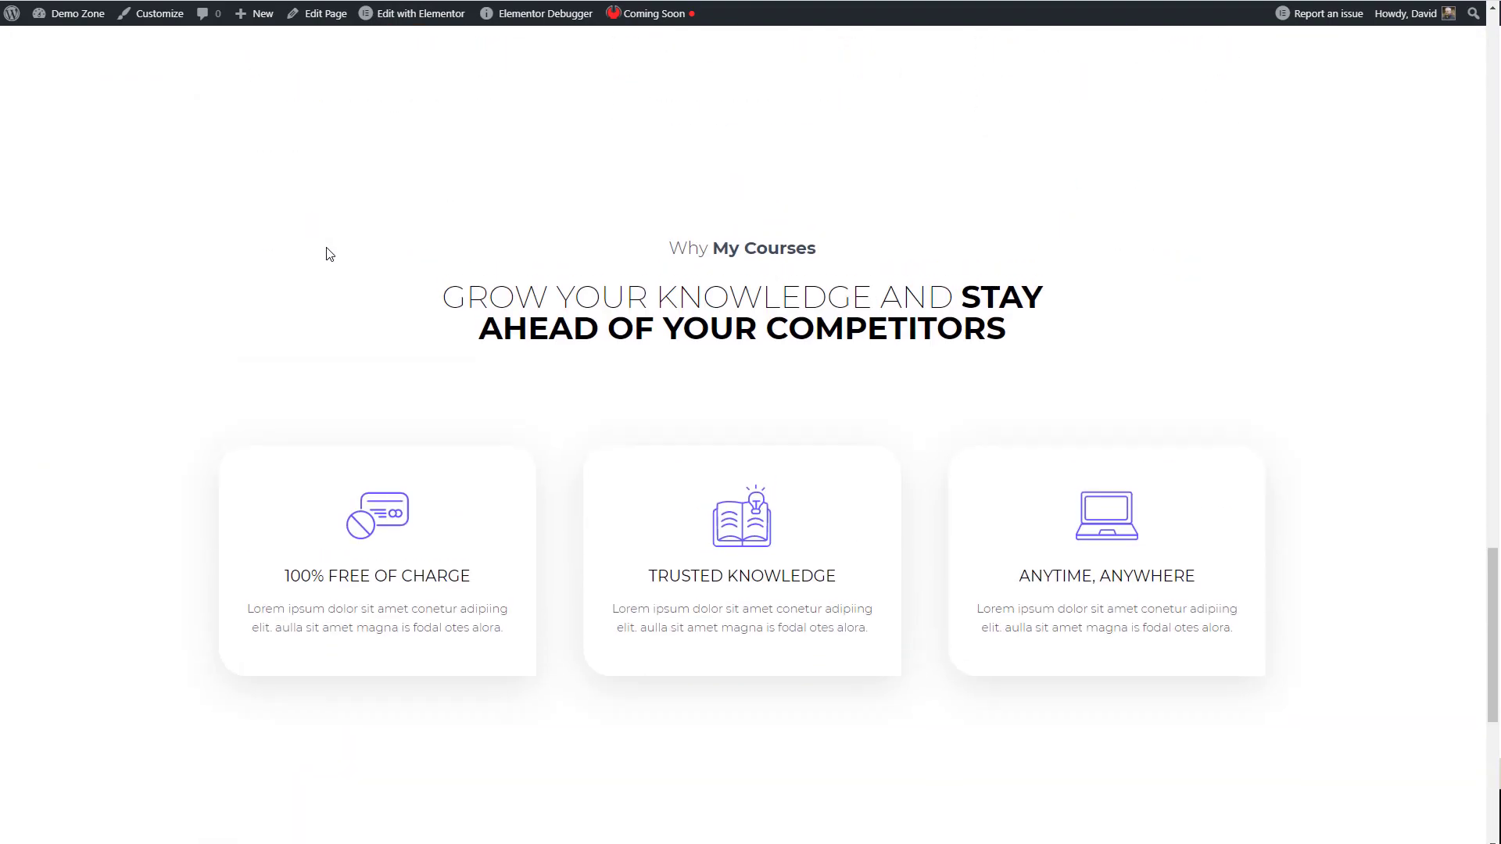
{"action": "scroll", "coordinate": [326, 249], "scroll_direction": "up", "scroll_amount": 10}
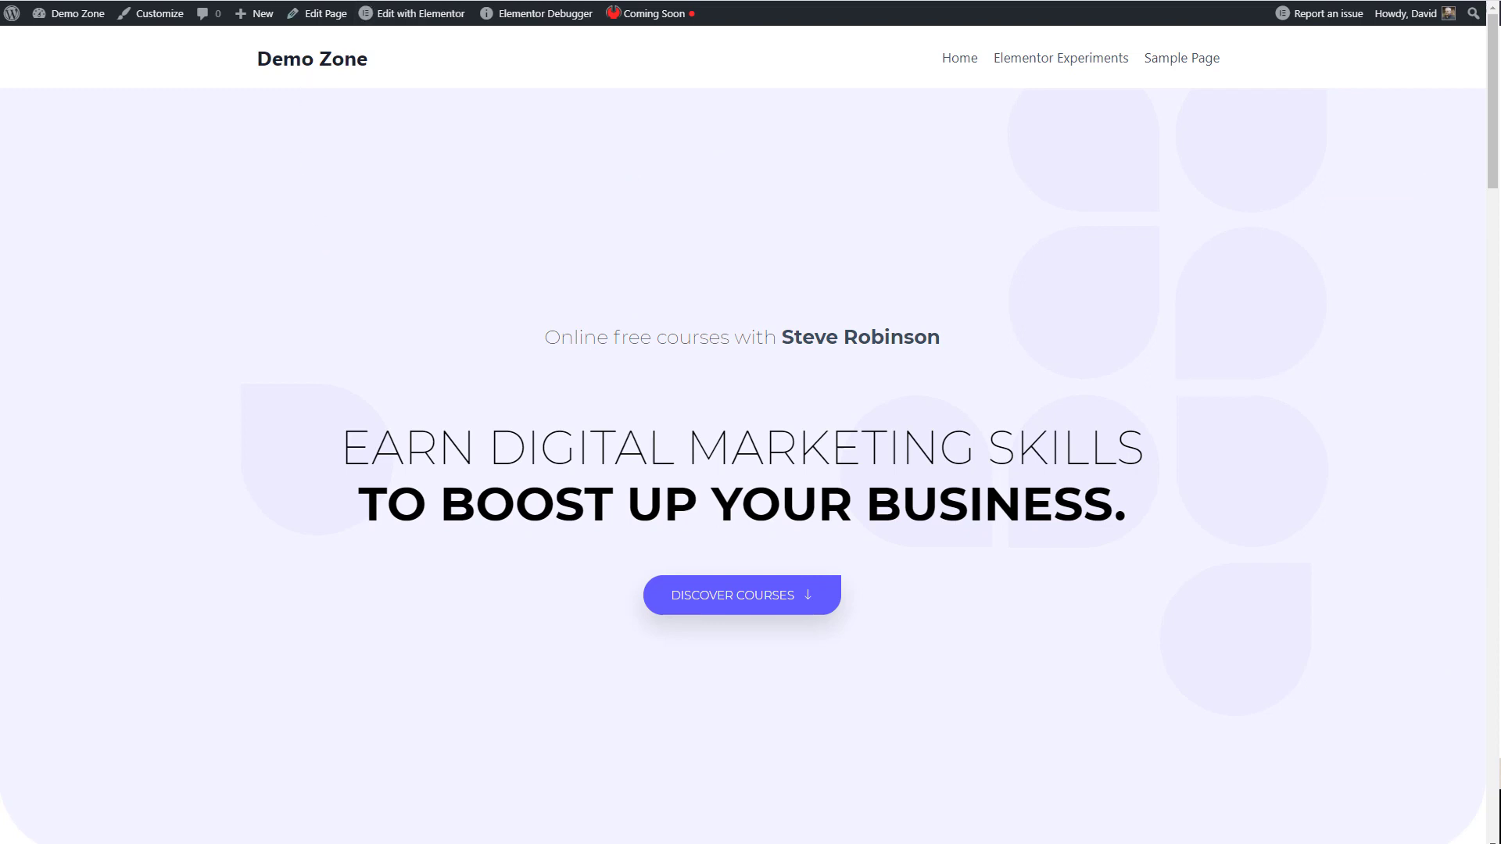
- Paste the elementor-experiments page URL into GTmetrix and run the test, getting grade C
{"action": "mouse_move", "coordinate": [376, 7]}
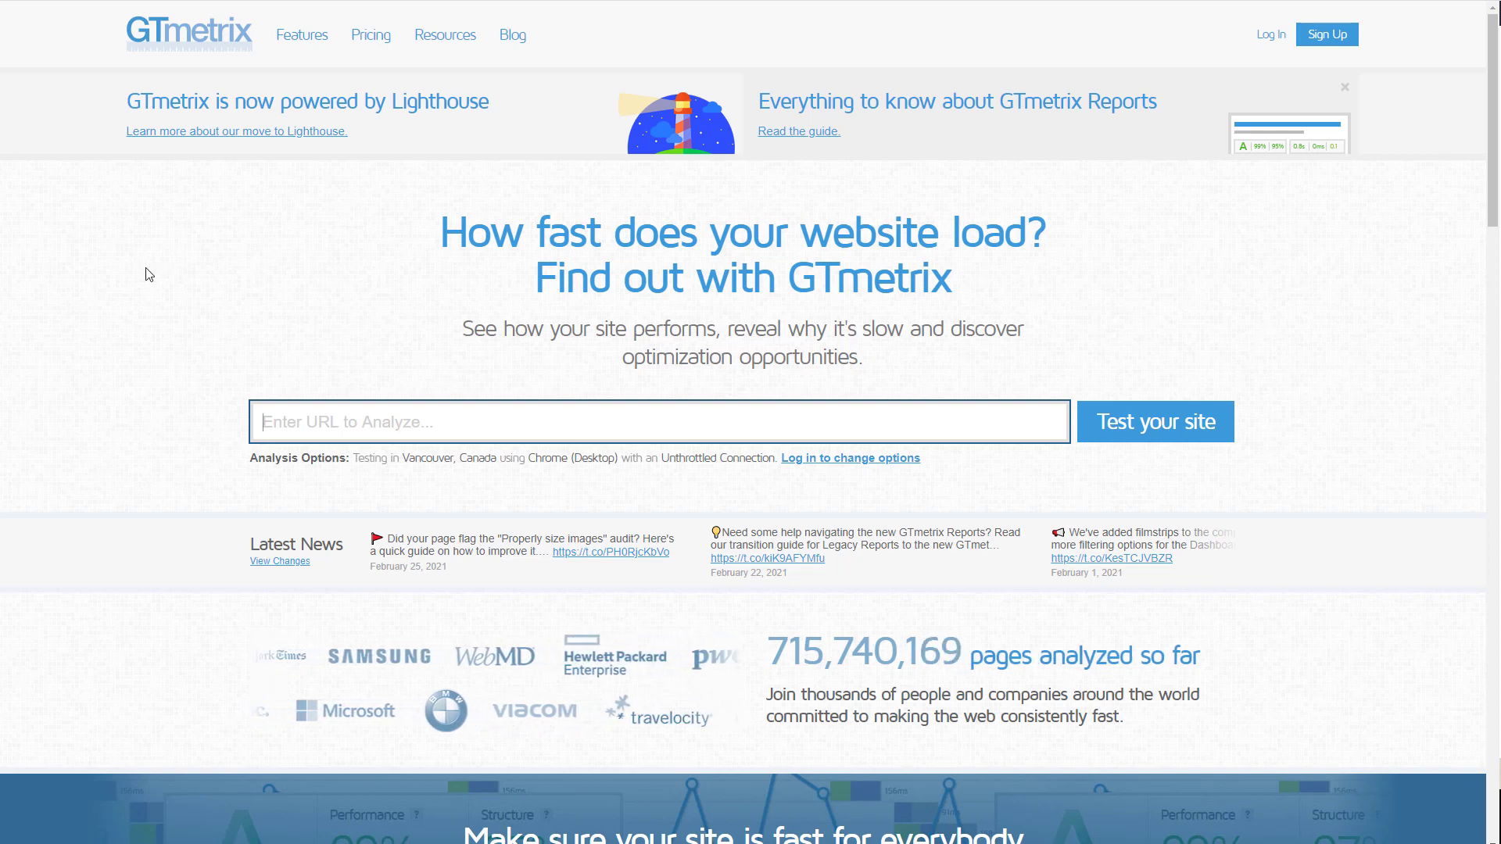
{"action": "left_click", "coordinate": [263, 422]}
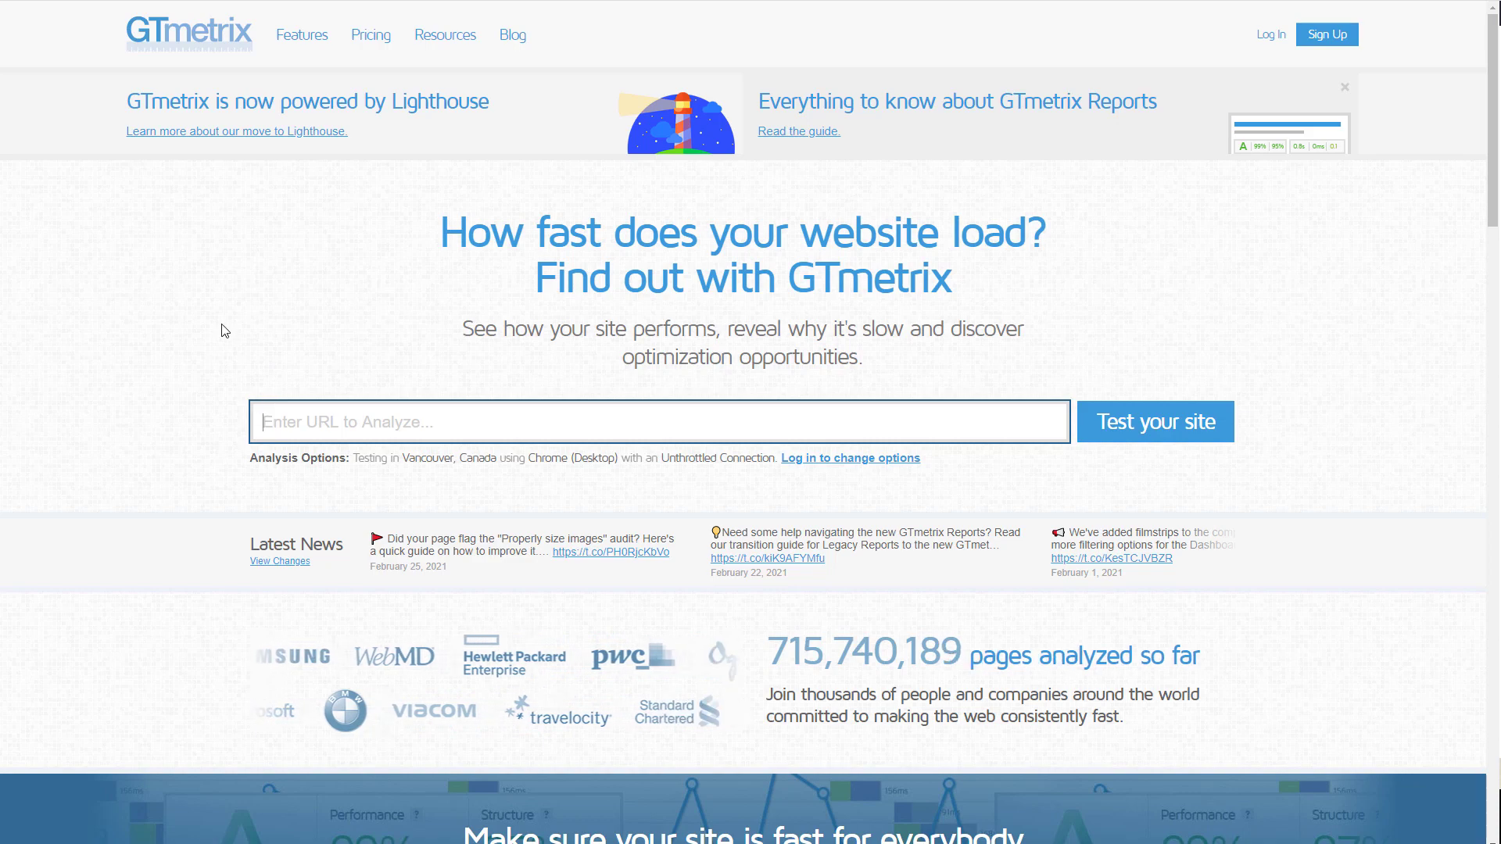
{"action": "type", "text": "https://www.demozone.us/elementor-experiments/"}
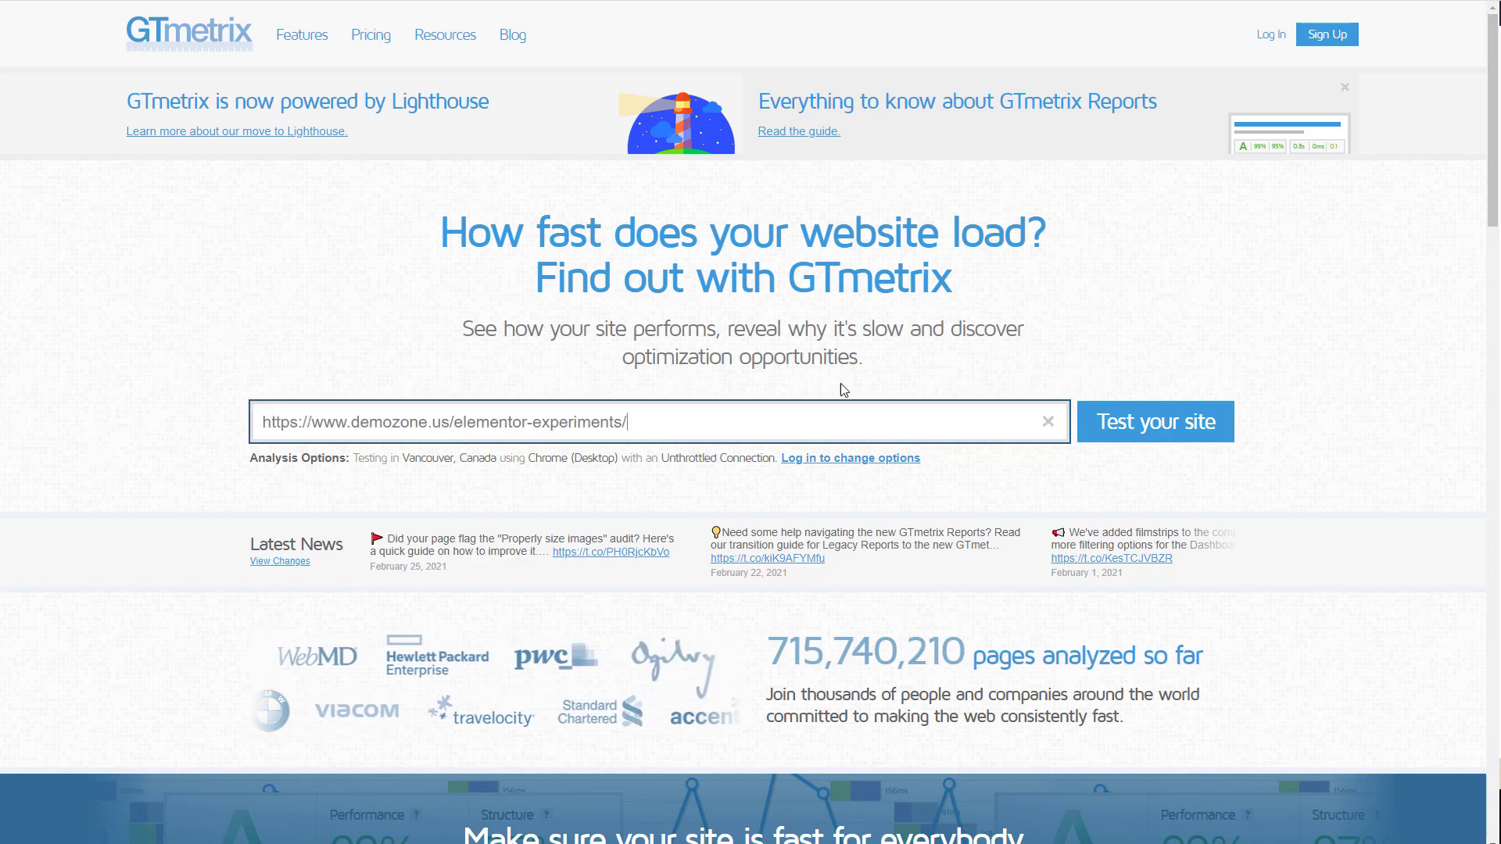
{"action": "left_click", "coordinate": [1125, 422]}
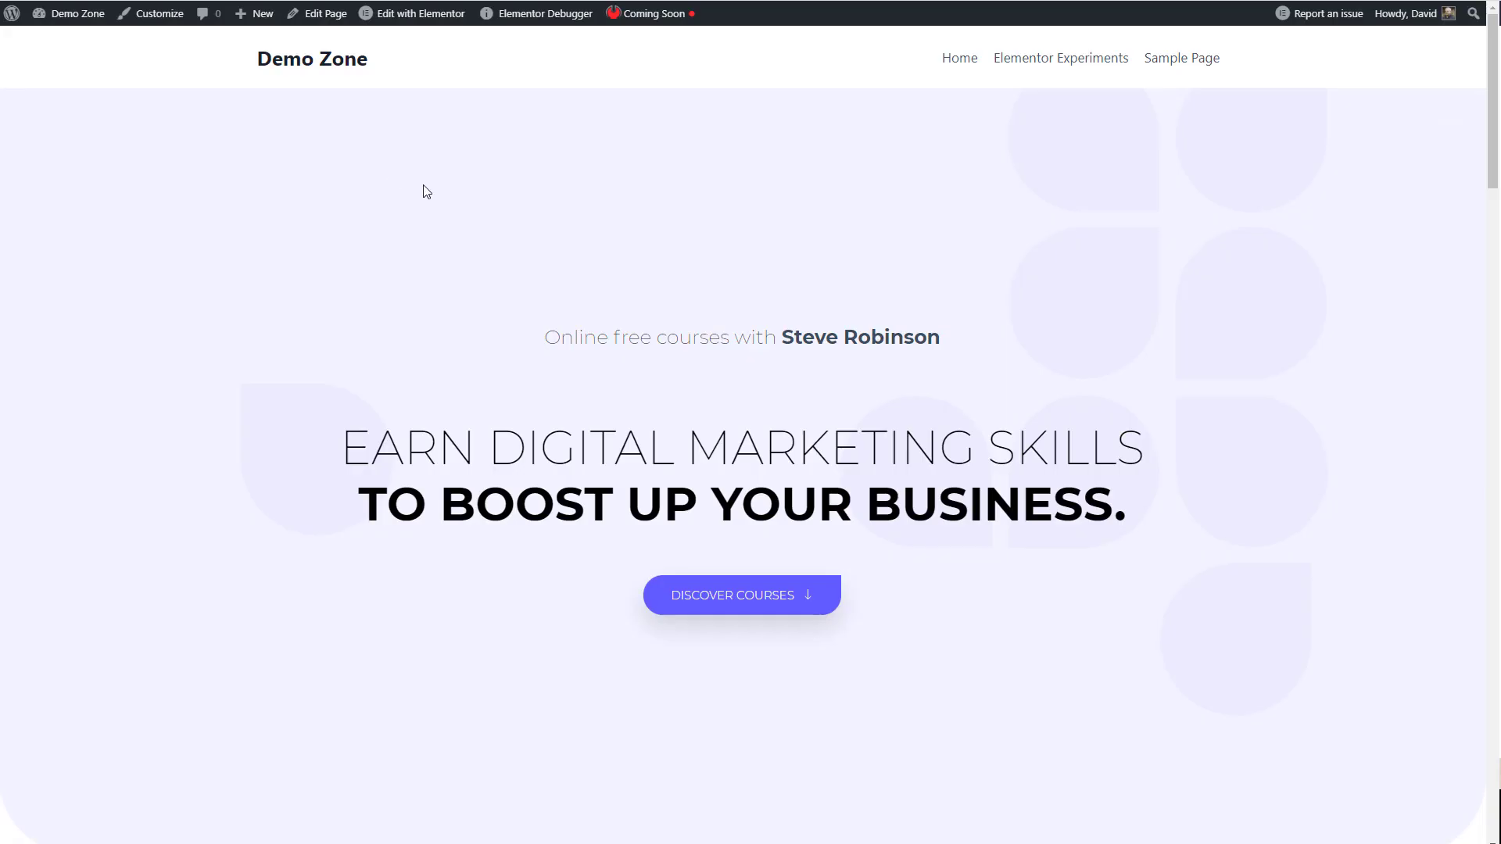
{"action": "right_click", "coordinate": [426, 191]}
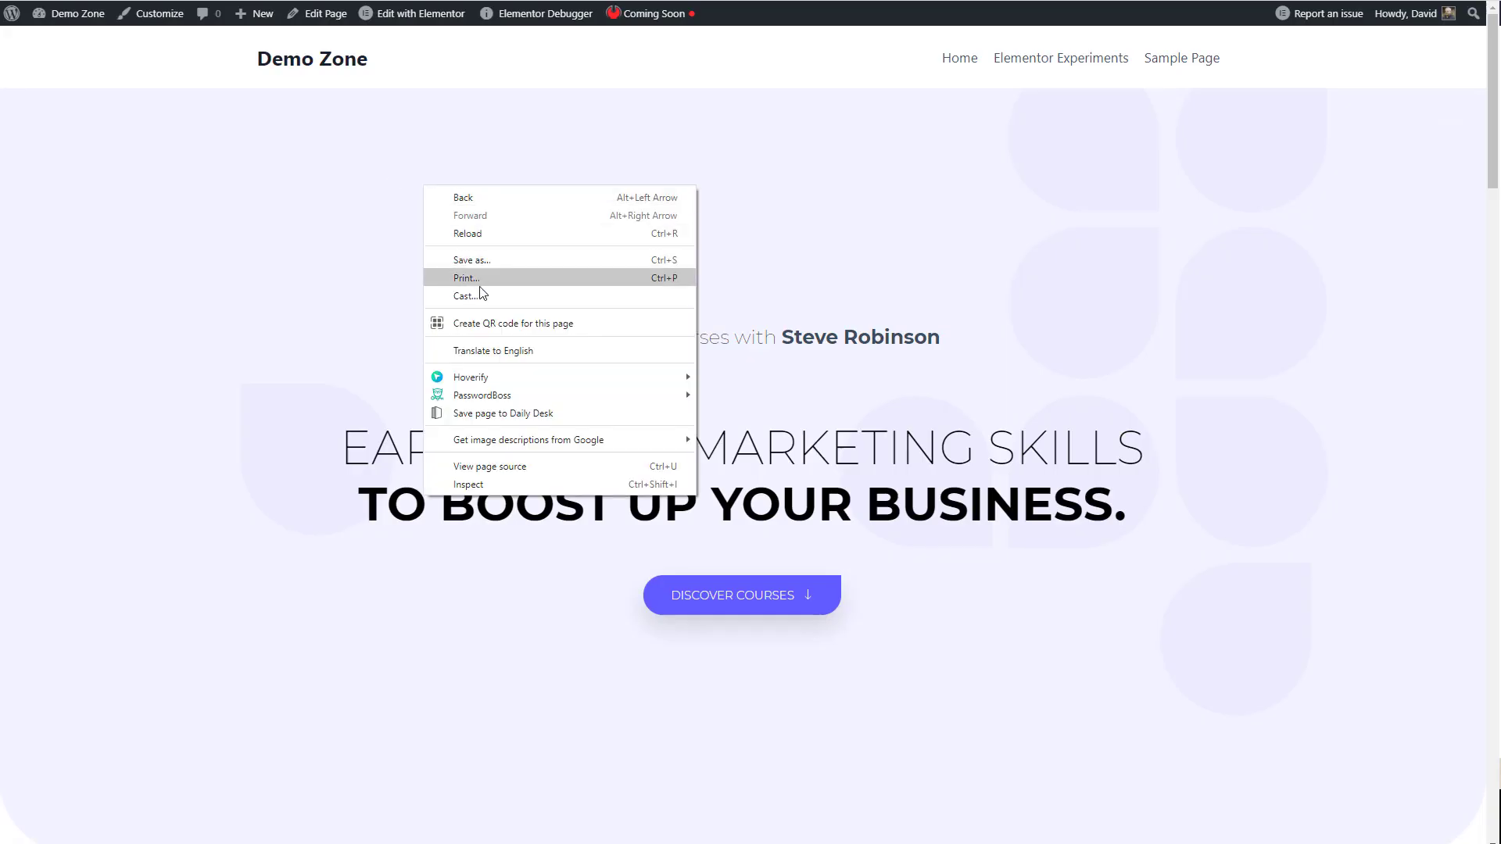
{"action": "left_click", "coordinate": [496, 473]}
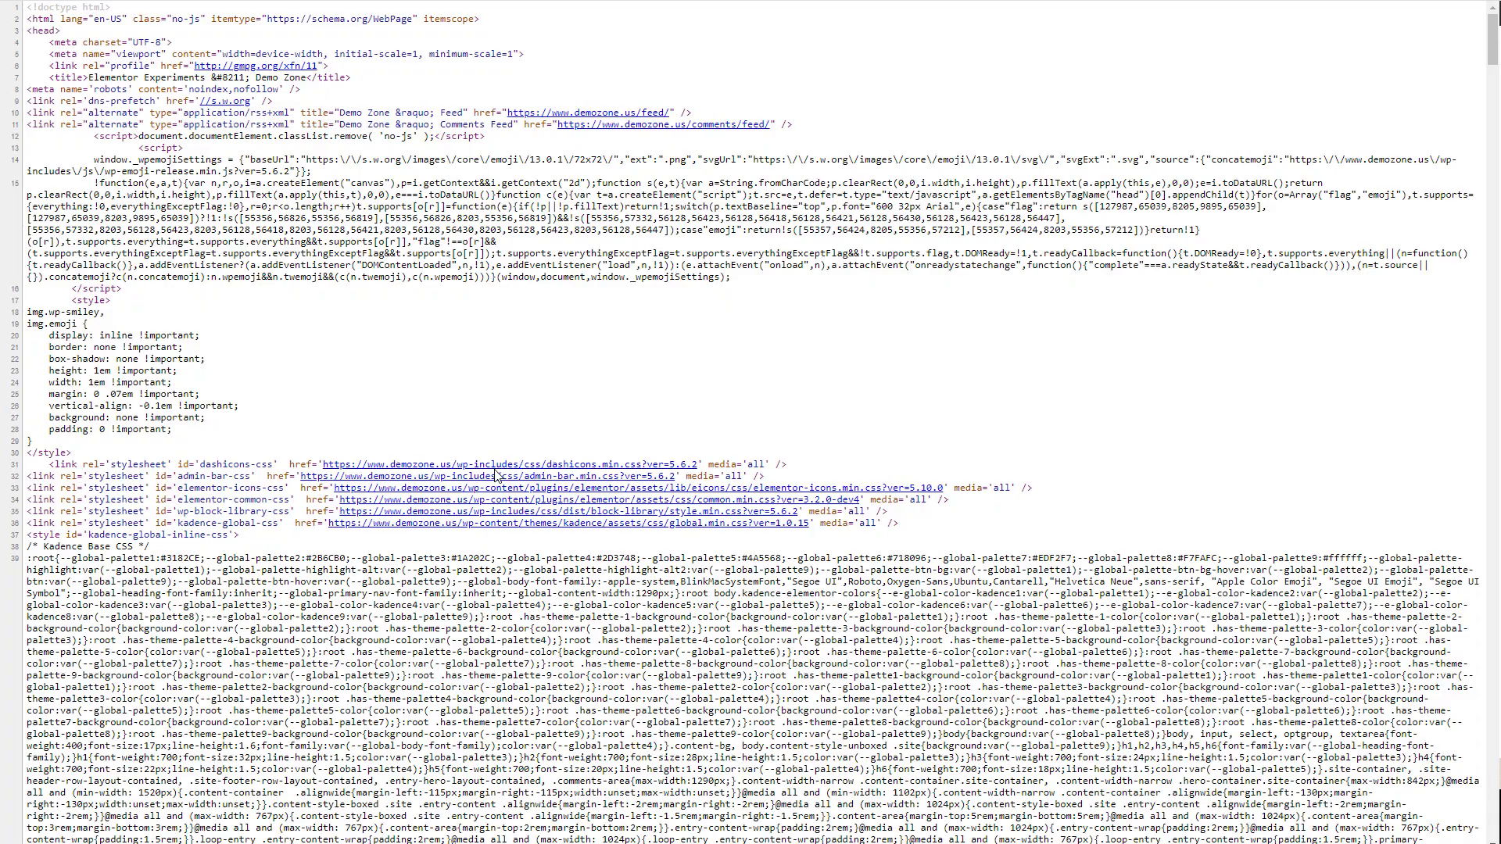
{"action": "key", "text": "ctrl+minus"}
{"action": "key", "text": "ctrl+minus"}
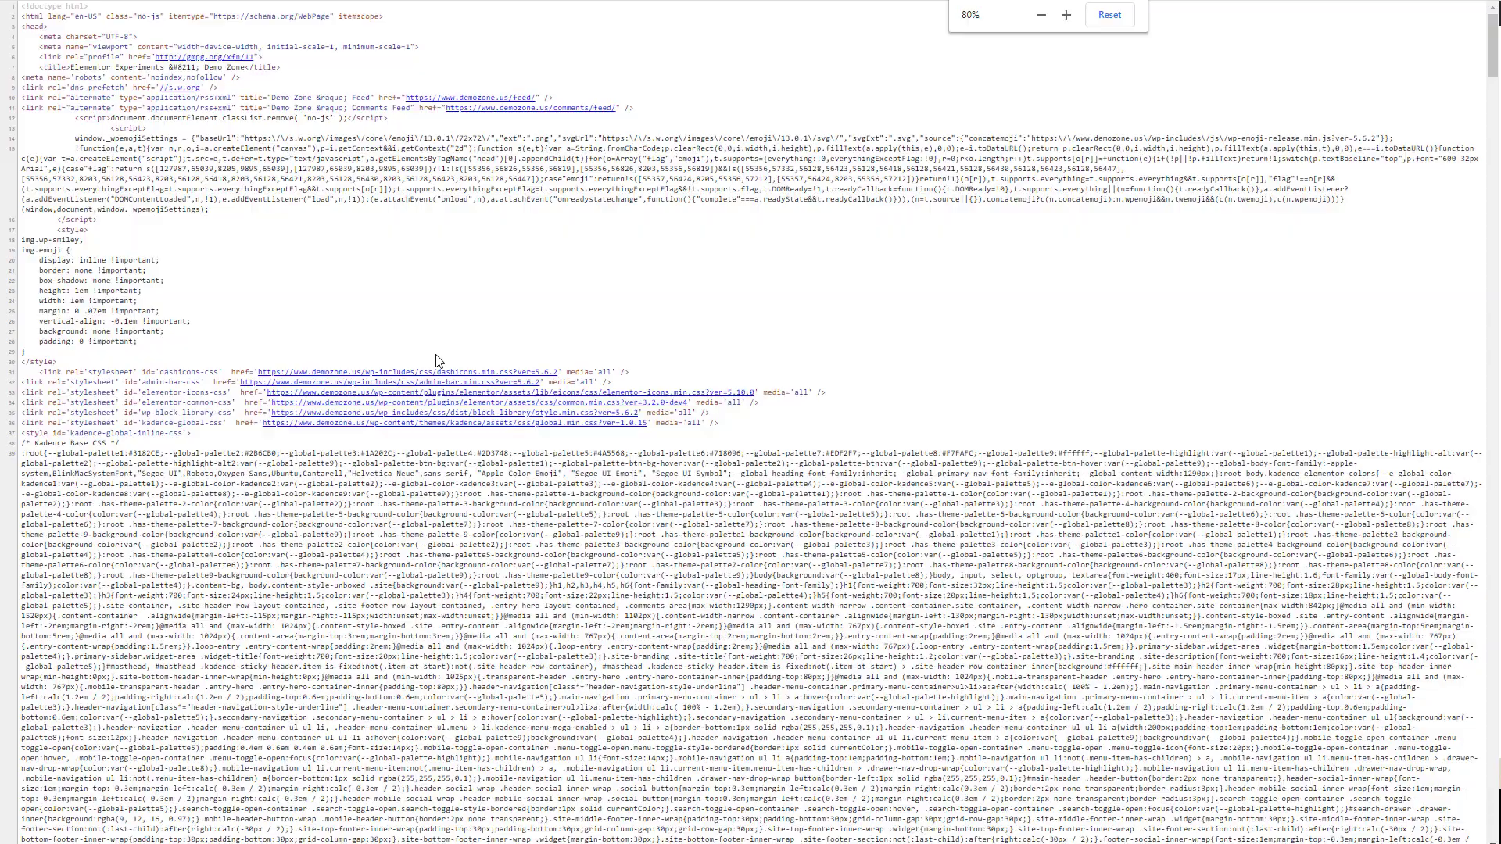
{"action": "key", "text": "ctrl+plus"}
{"action": "key", "text": "ctrl+plus"}
{"action": "key", "text": "ctrl+plus"}
{"action": "key", "text": "ctrl+plus"}
{"action": "key", "text": "ctrl+plus"}
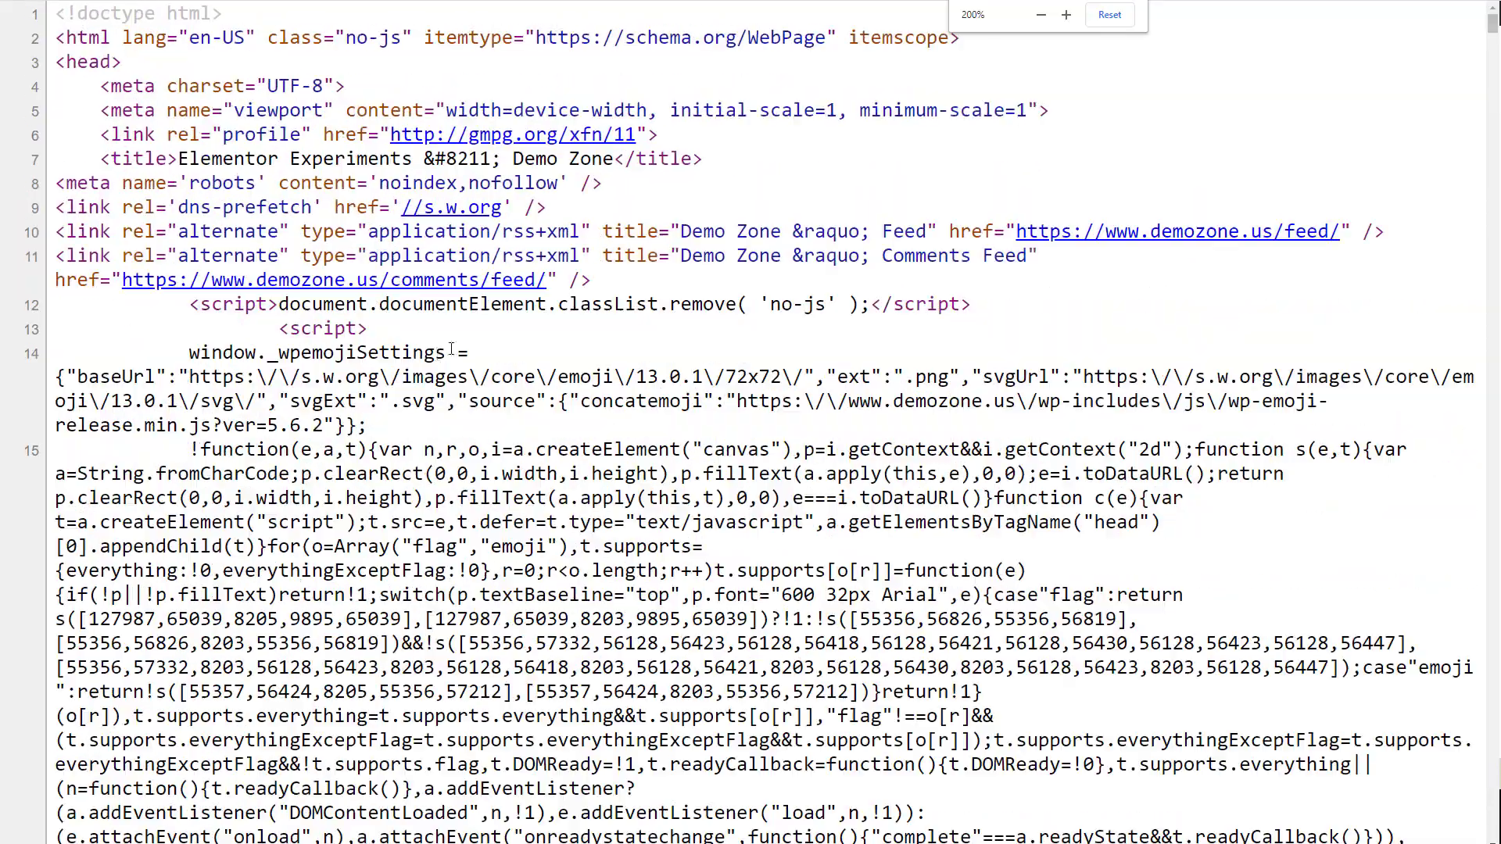
{"action": "left_click_drag", "start_coordinate": [1493, 23], "coordinate": [1493, 833]}
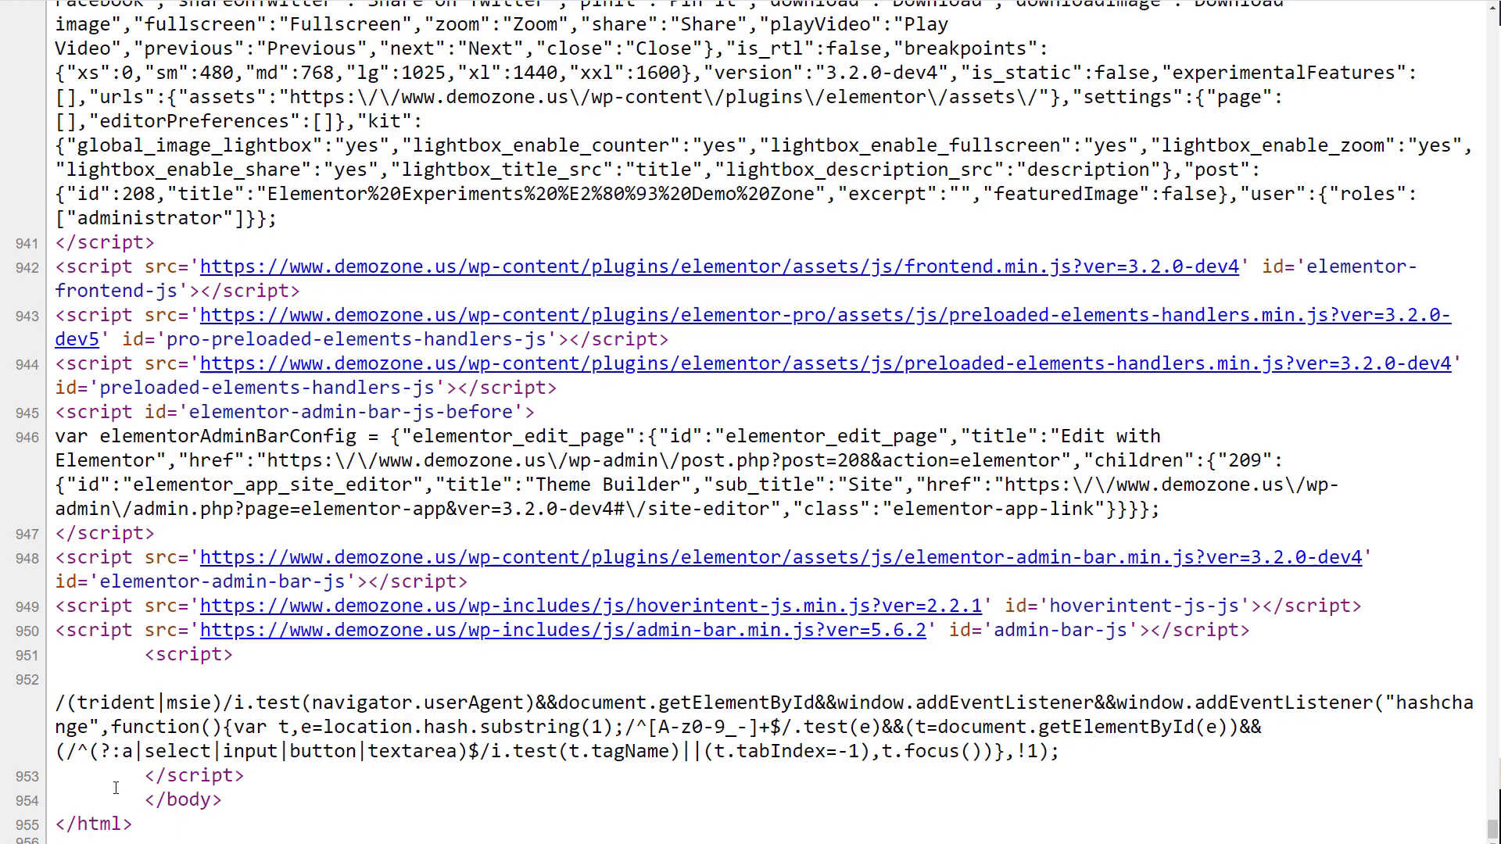
{"action": "key", "text": "ctrl+minus"}
{"action": "key", "text": "ctrl+minus"}
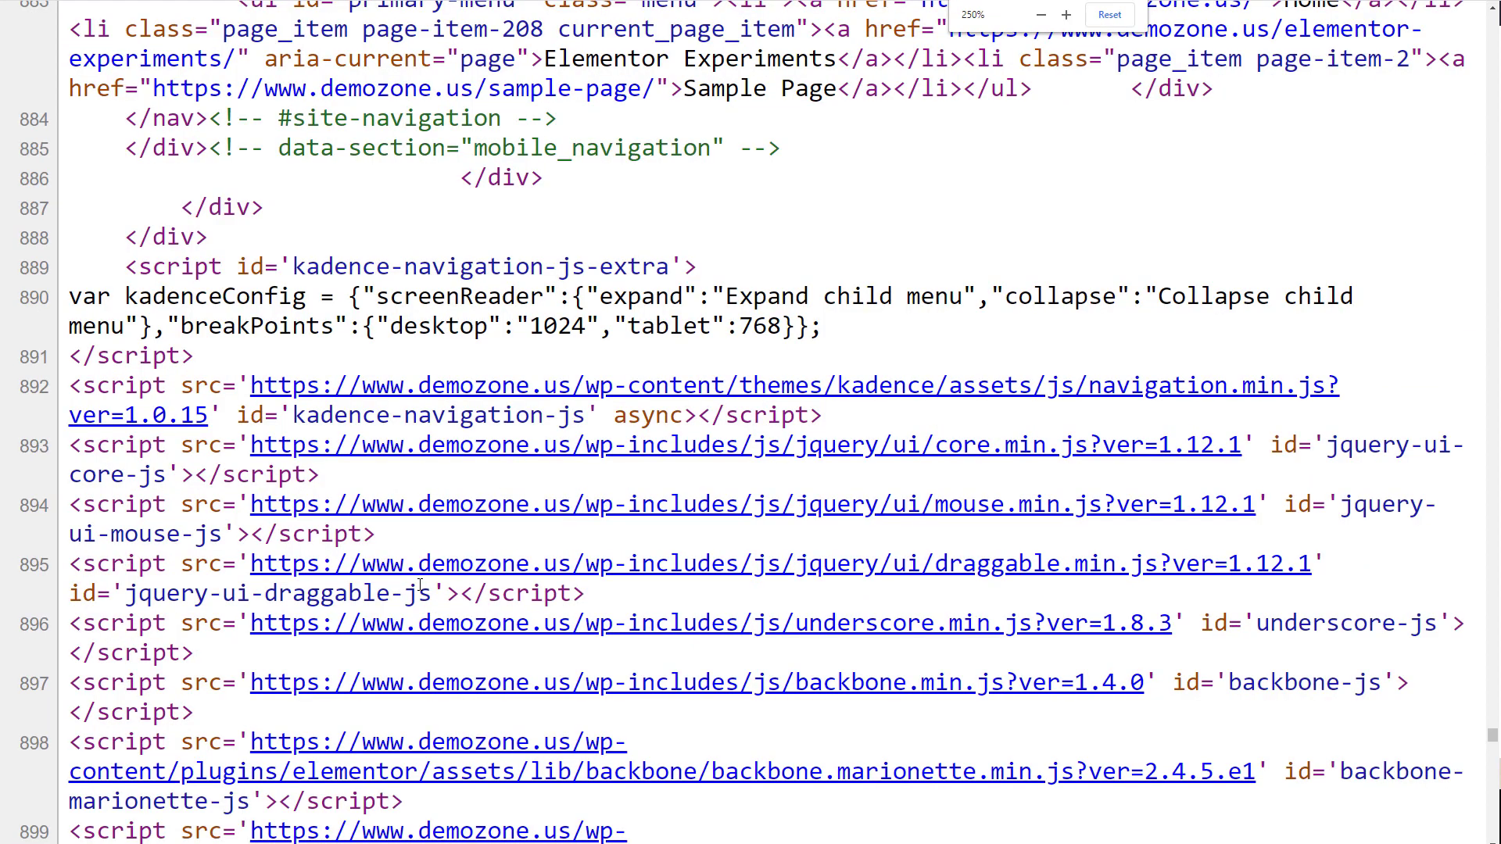
{"action": "key", "text": "ctrl+minus"}
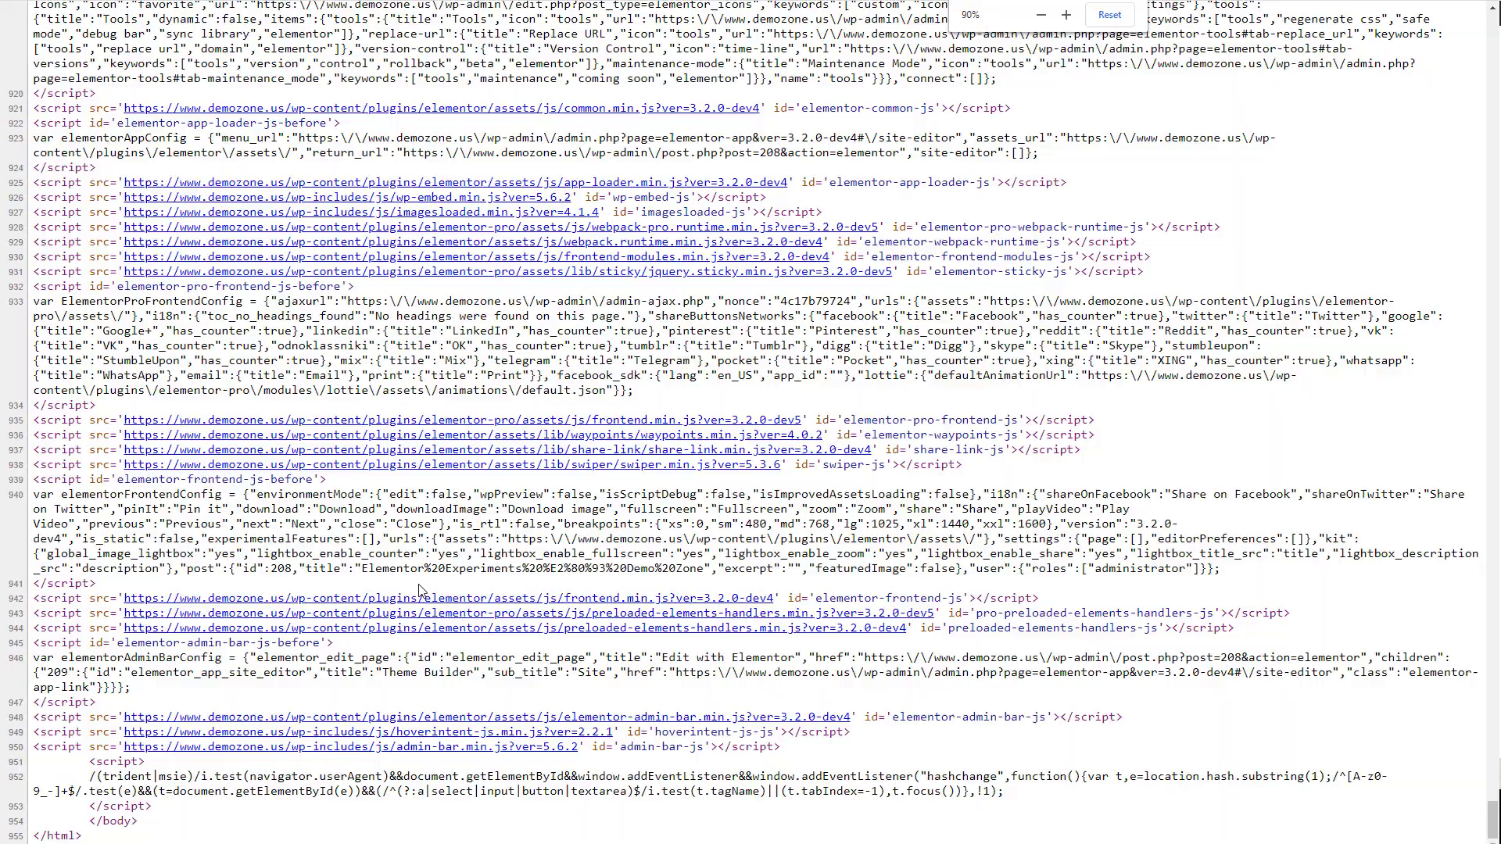
{"action": "key", "text": "ctrl+minus"}
{"action": "key", "text": "ctrl+minus"}
{"action": "key", "text": "ctrl+plus"}
{"action": "key", "text": "ctrl+plus"}
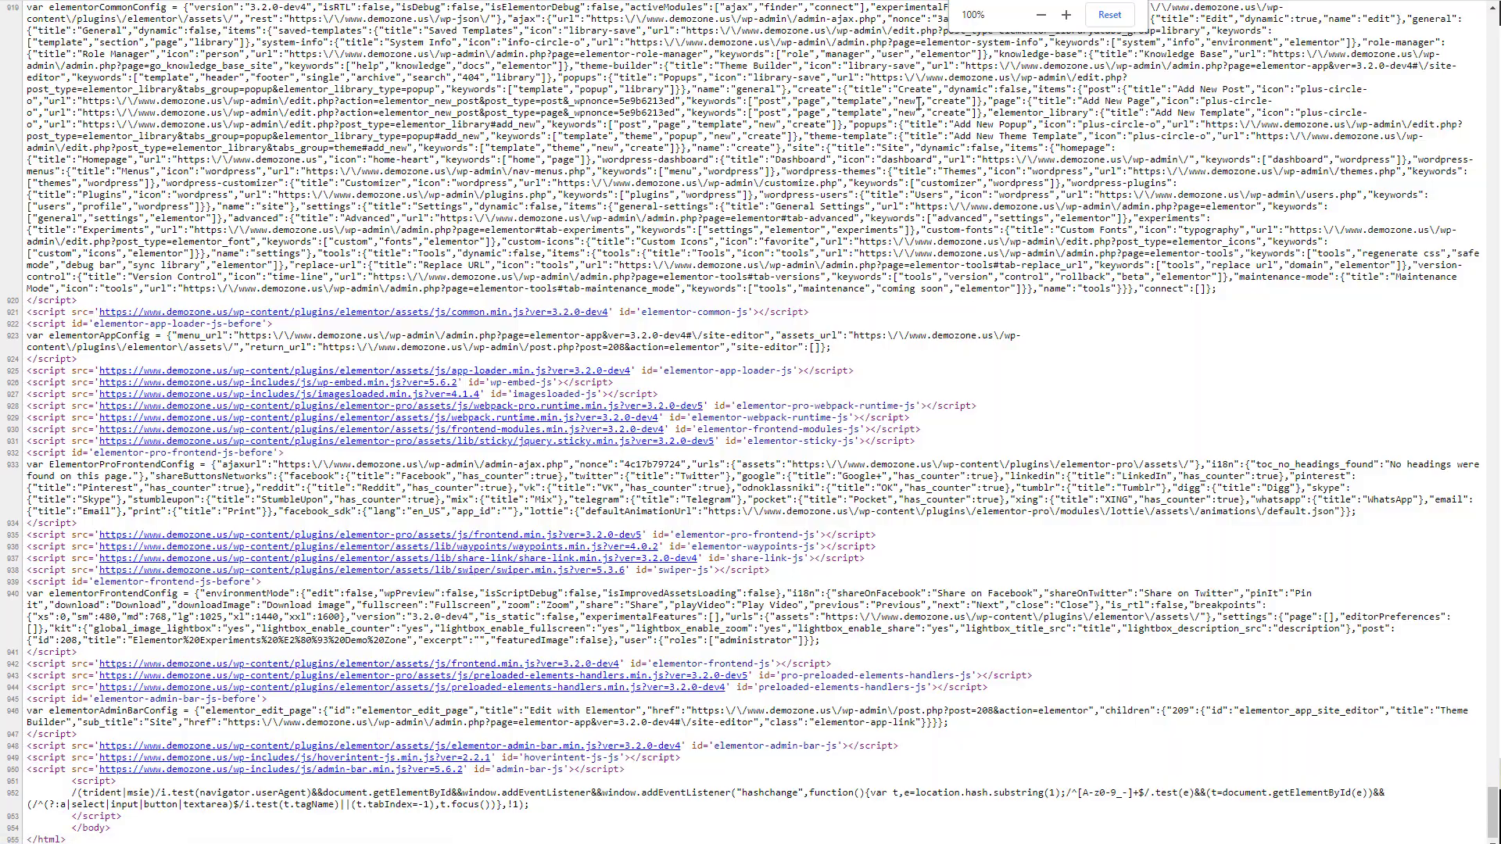
{"action": "key", "text": "ctrl+w"}
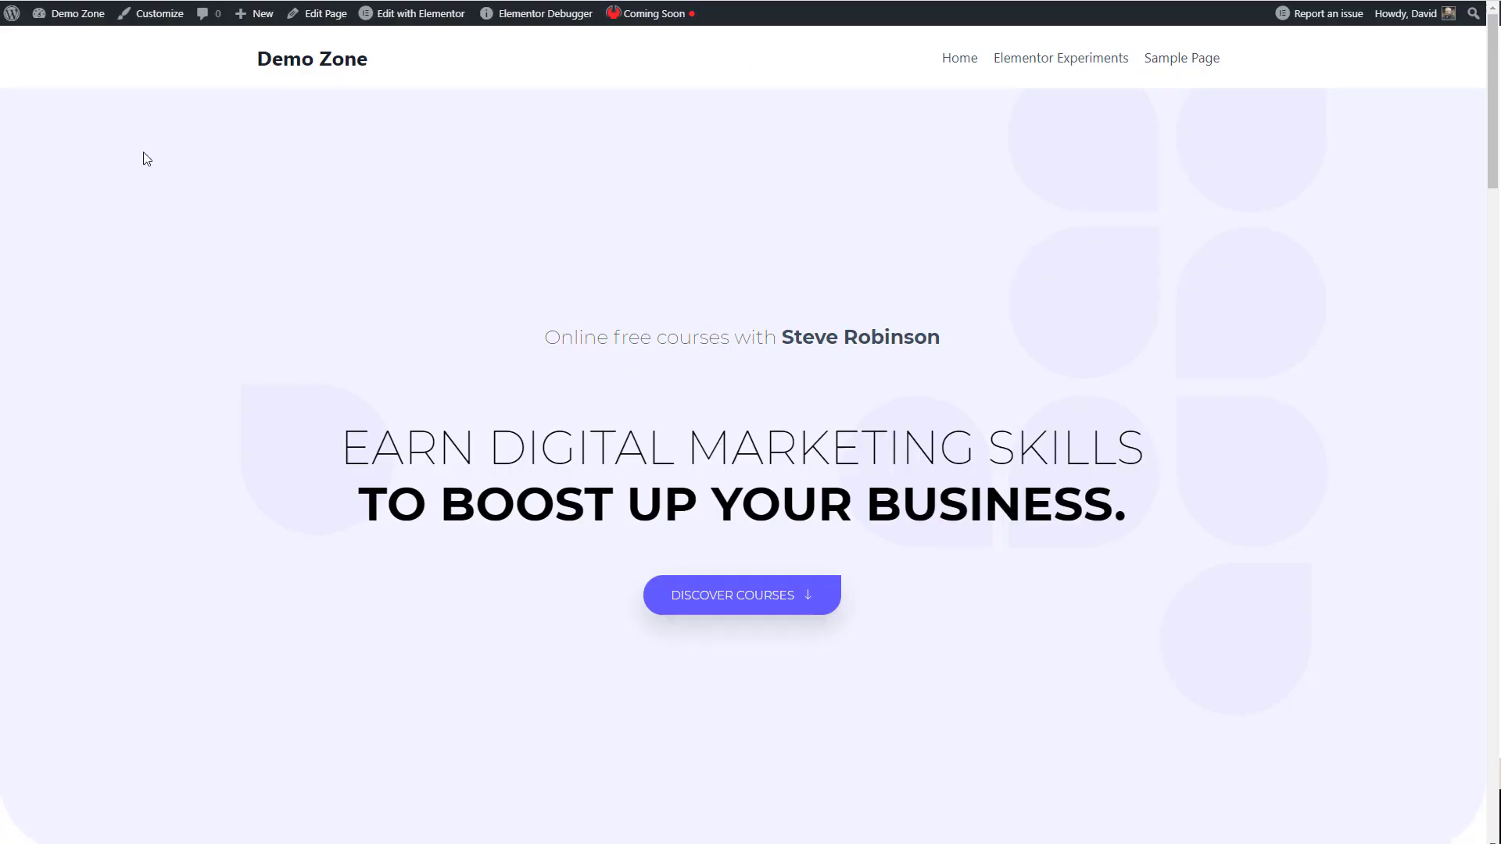
- In Elementor Settings > Experiments, set Optimized DOM Output and Improved Asset Loading to Active and save
{"action": "mouse_move", "coordinate": [74, 15]}
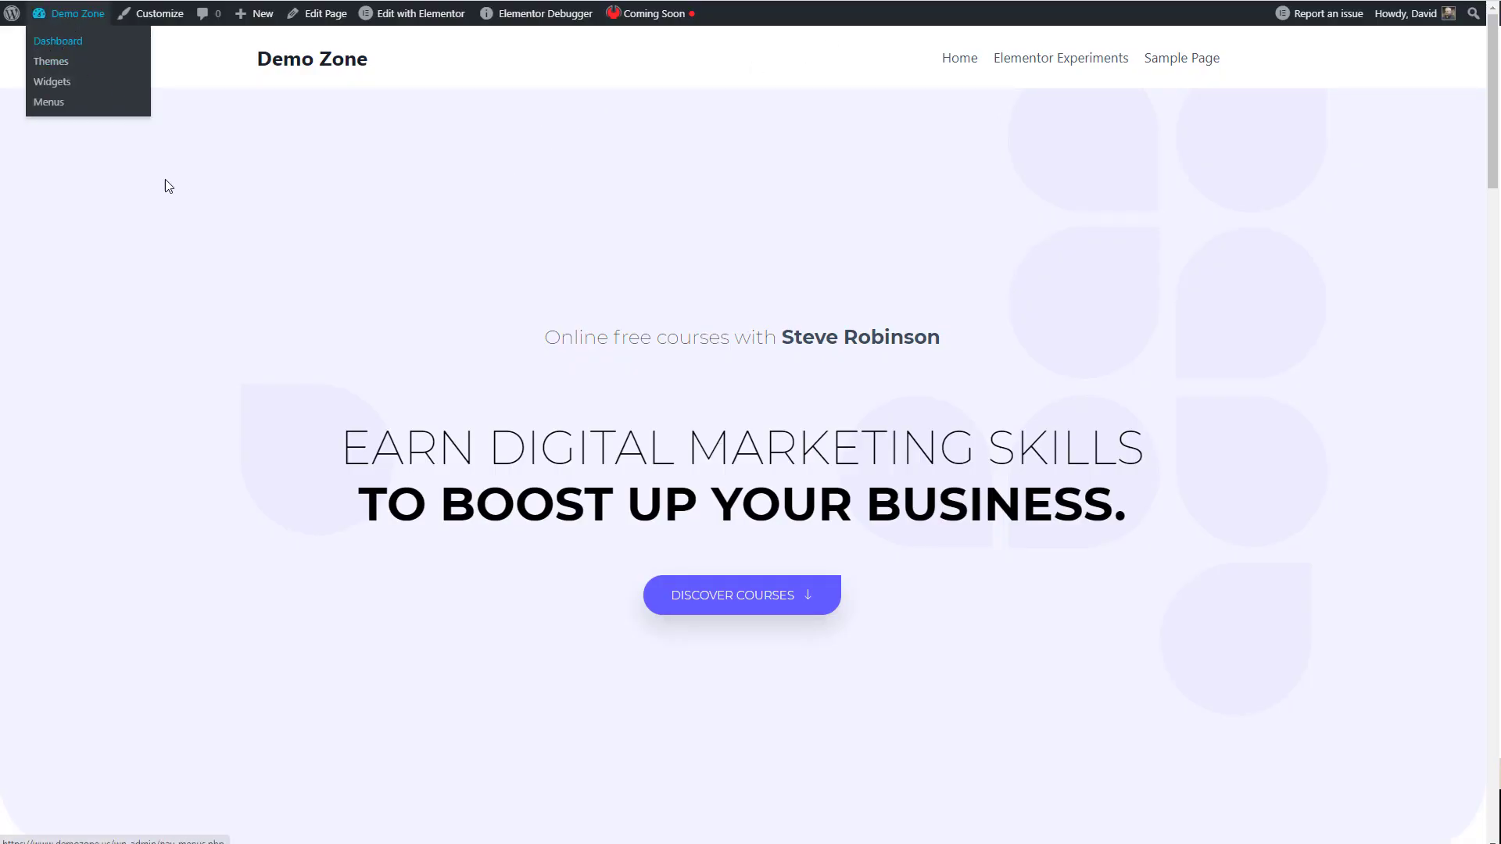
{"action": "left_click", "coordinate": [58, 41]}
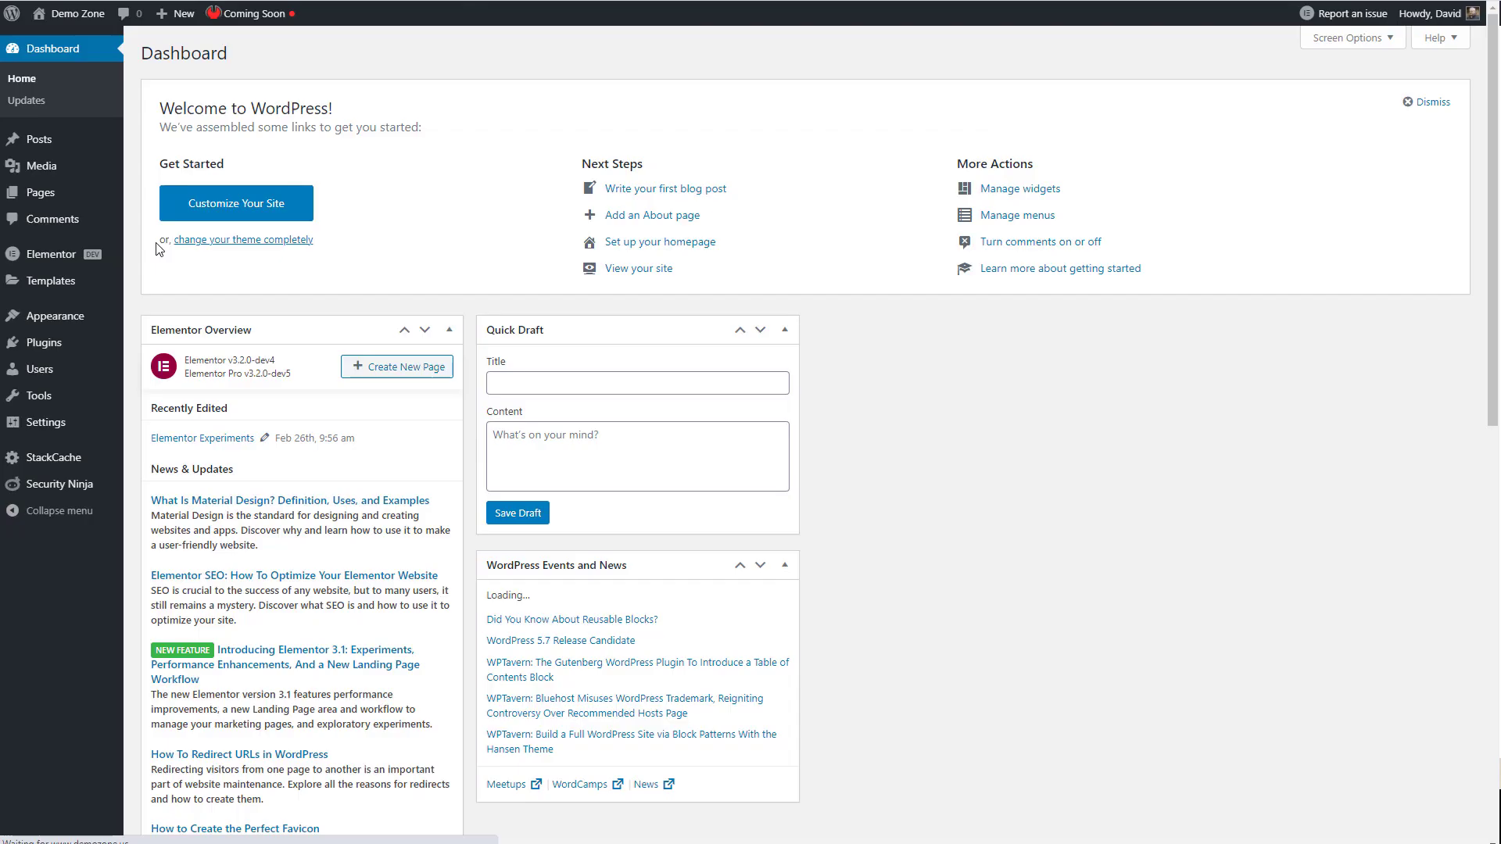
{"action": "left_click", "coordinate": [87, 262]}
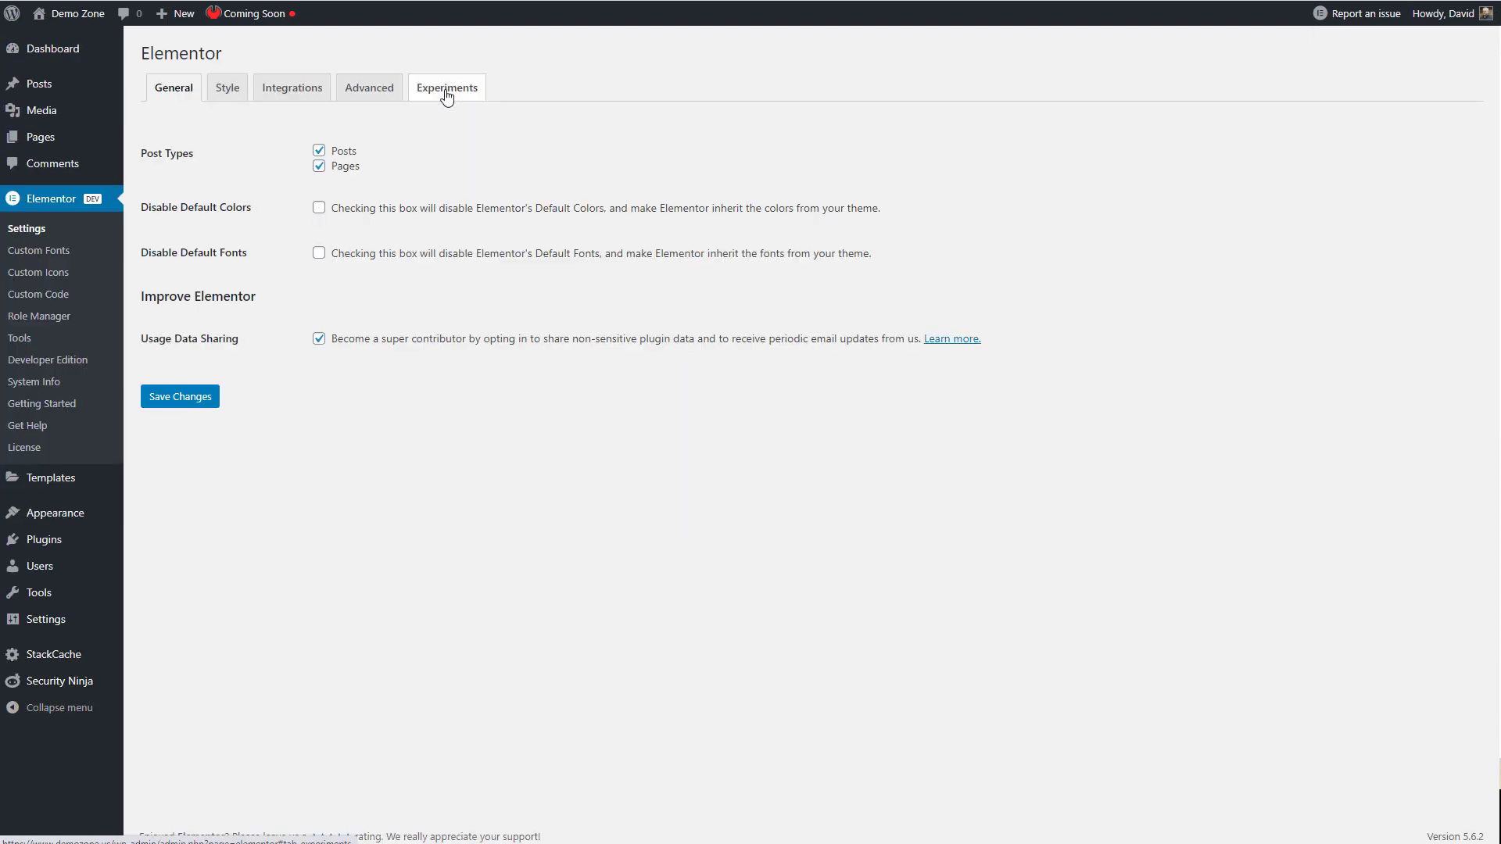
{"action": "left_click", "coordinate": [445, 92]}
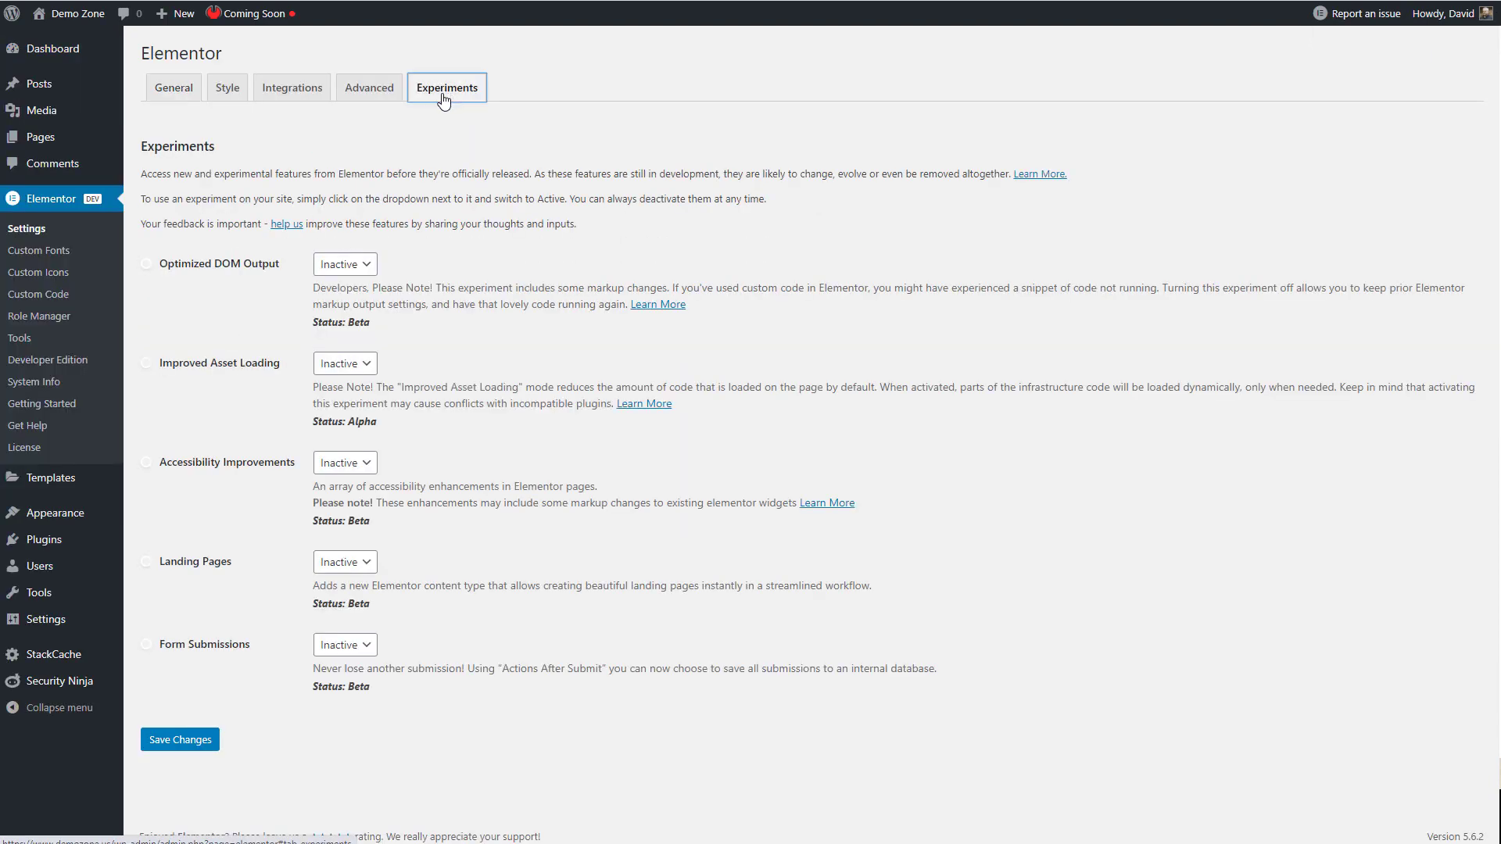
{"action": "left_click", "coordinate": [338, 264]}
{"action": "left_click", "coordinate": [332, 303]}
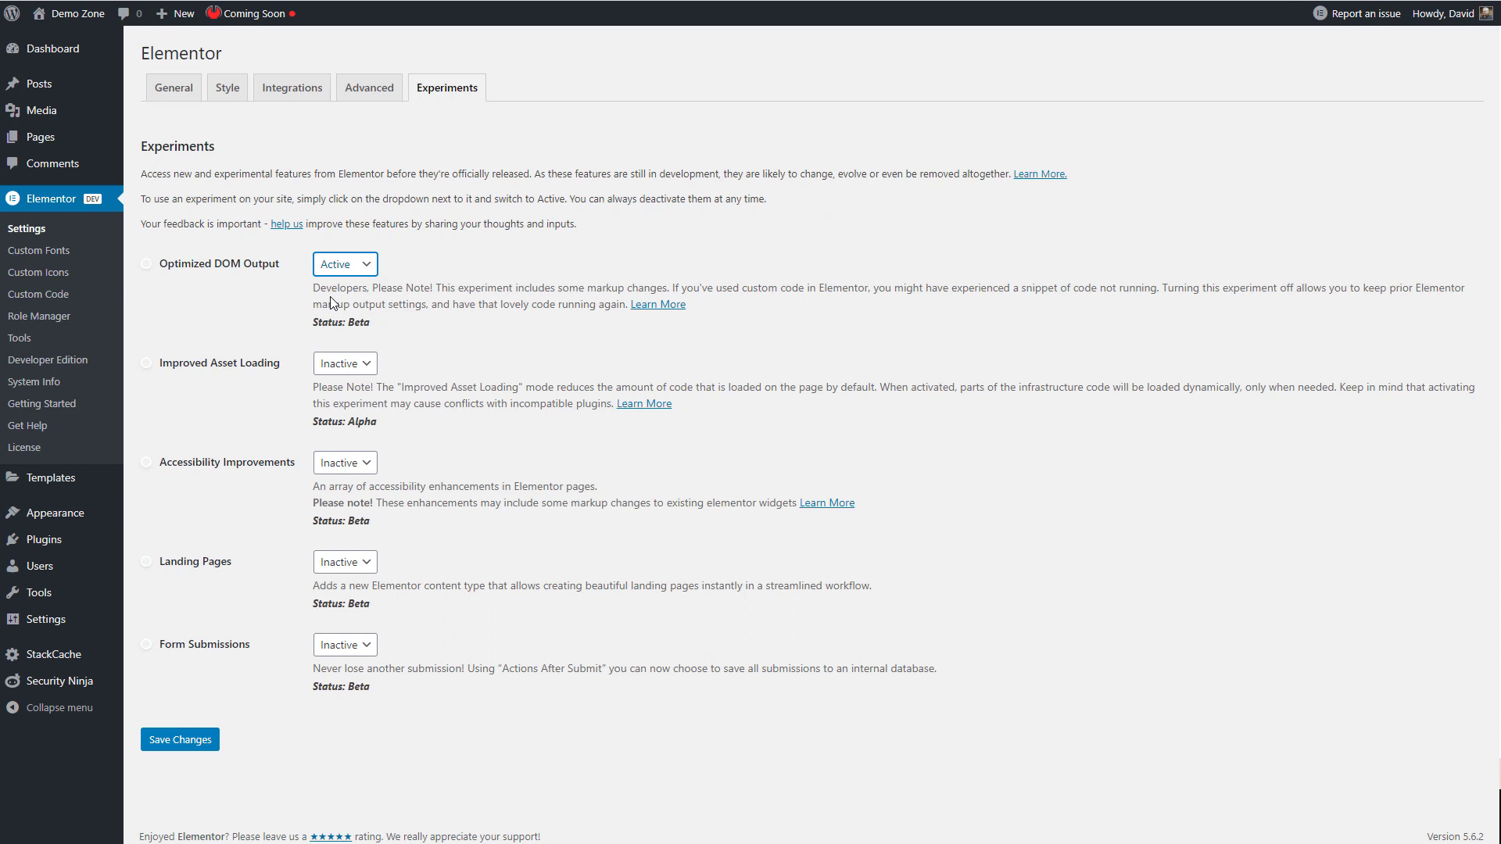
{"action": "left_click", "coordinate": [338, 364]}
{"action": "left_click", "coordinate": [331, 401]}
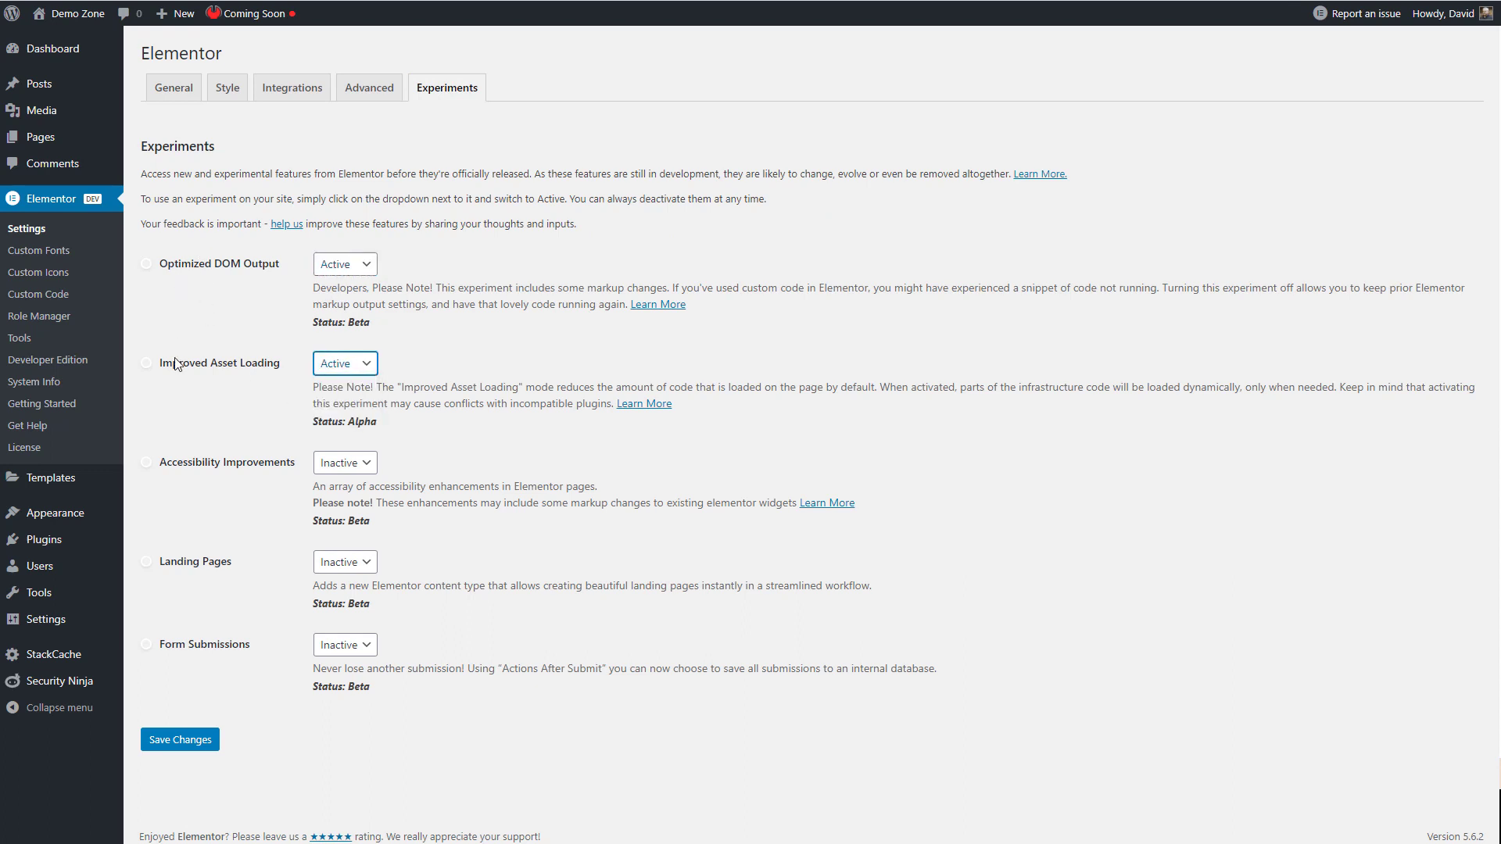
{"action": "left_click", "coordinate": [164, 739]}
{"action": "left_click", "coordinate": [230, 138]}
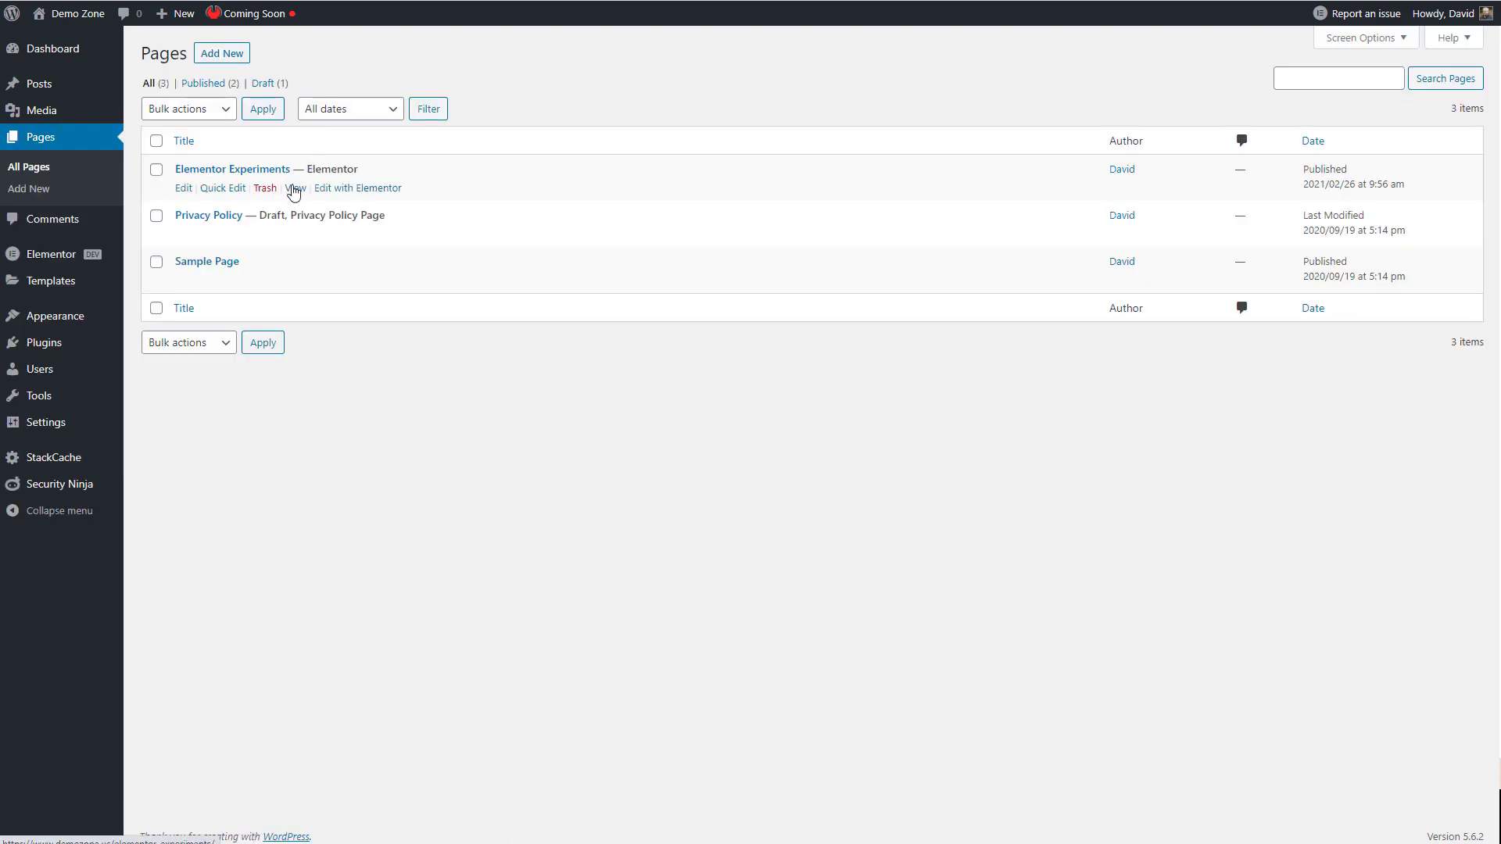
- View the Elementor Experiments page and re-test it in GTmetrix, scoring grade A with 94% performance
{"action": "left_click", "coordinate": [295, 189]}
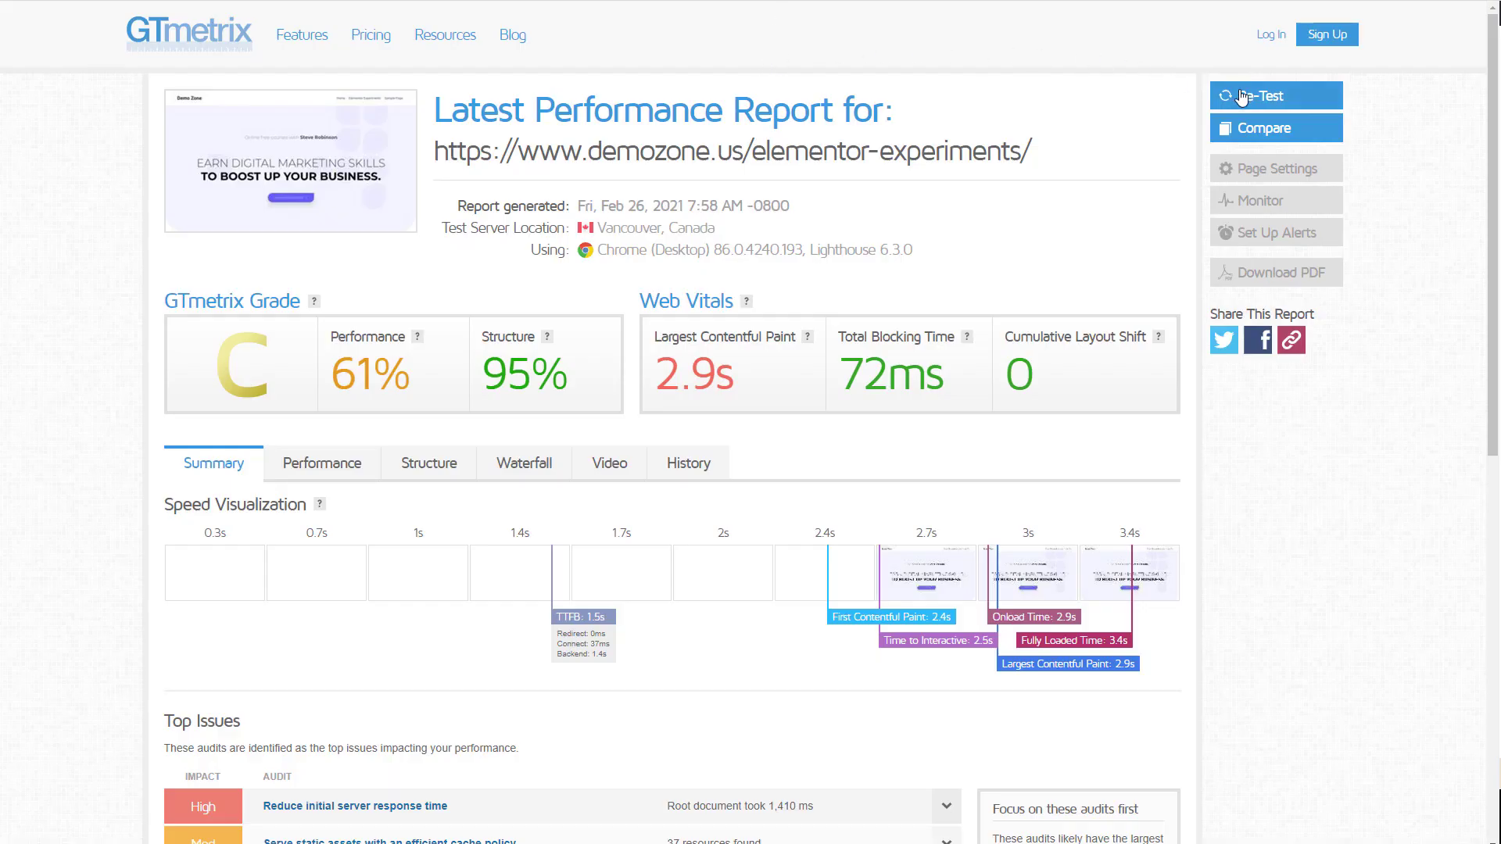
{"action": "left_click", "coordinate": [1269, 100]}
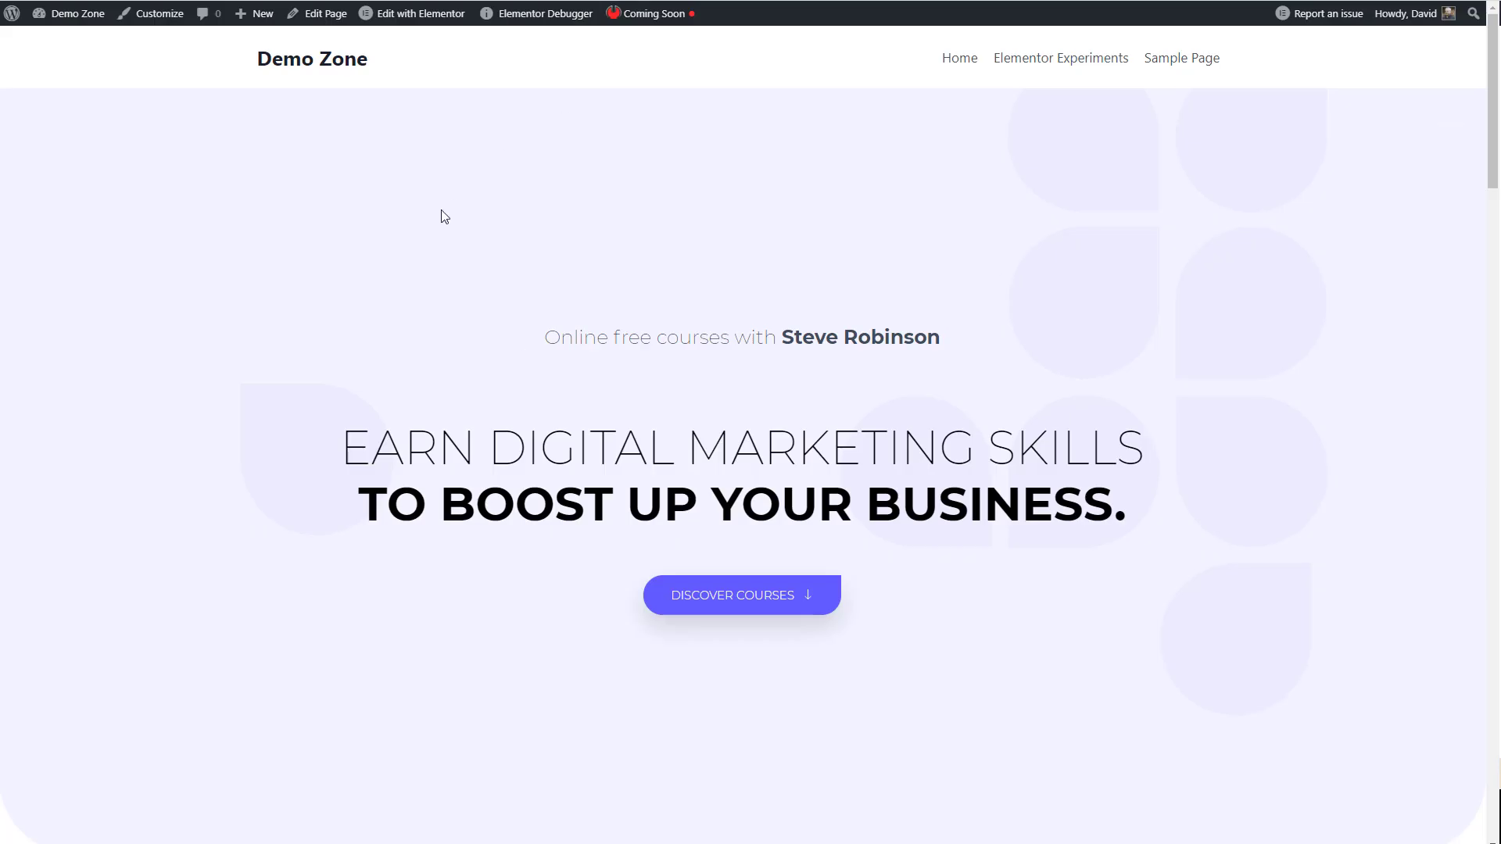
{"action": "right_click", "coordinate": [451, 197]}
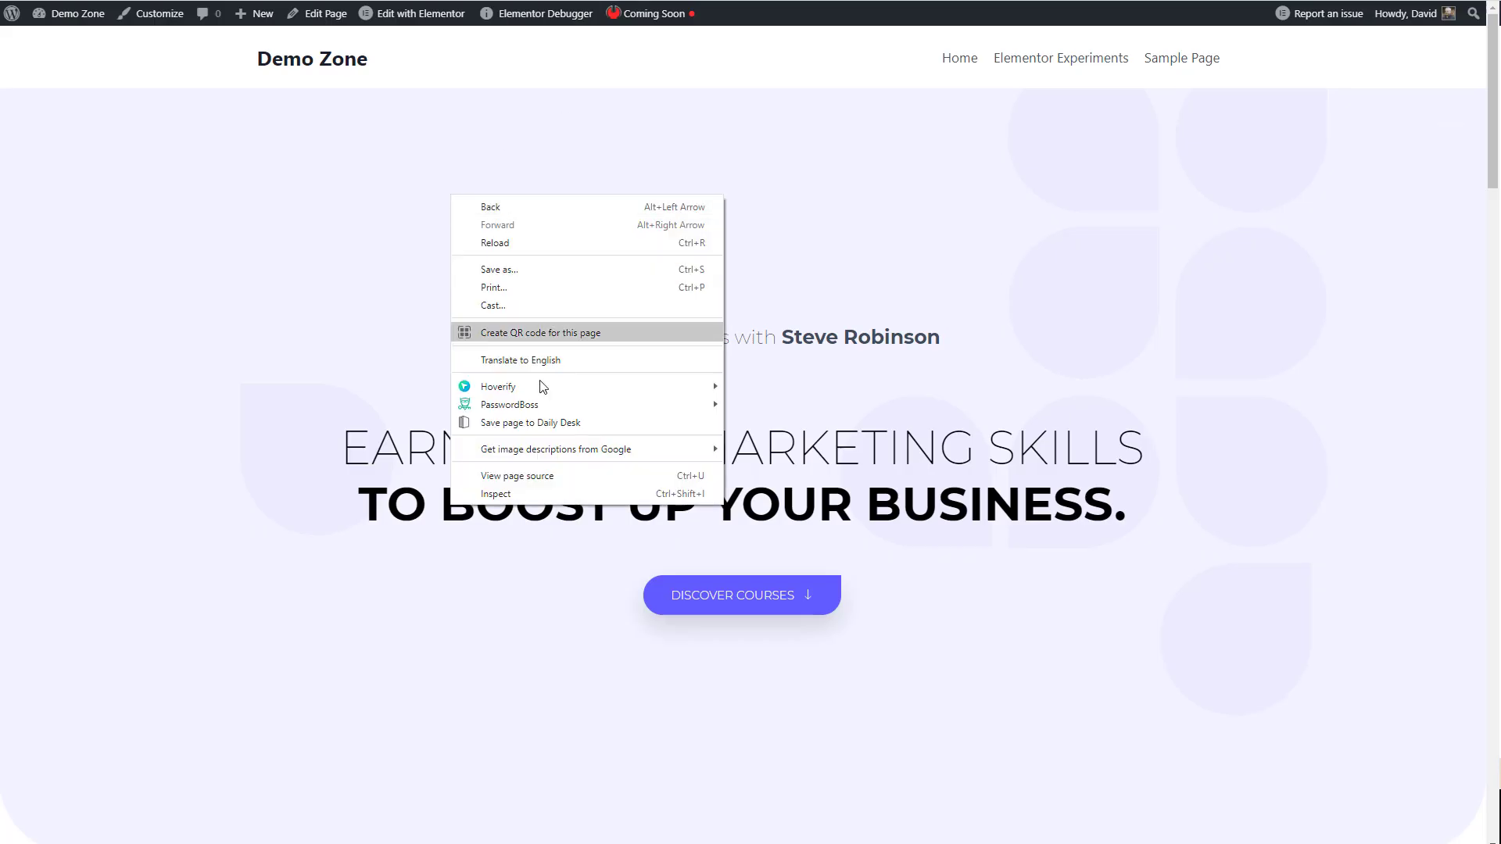
{"action": "left_click", "coordinate": [541, 478]}
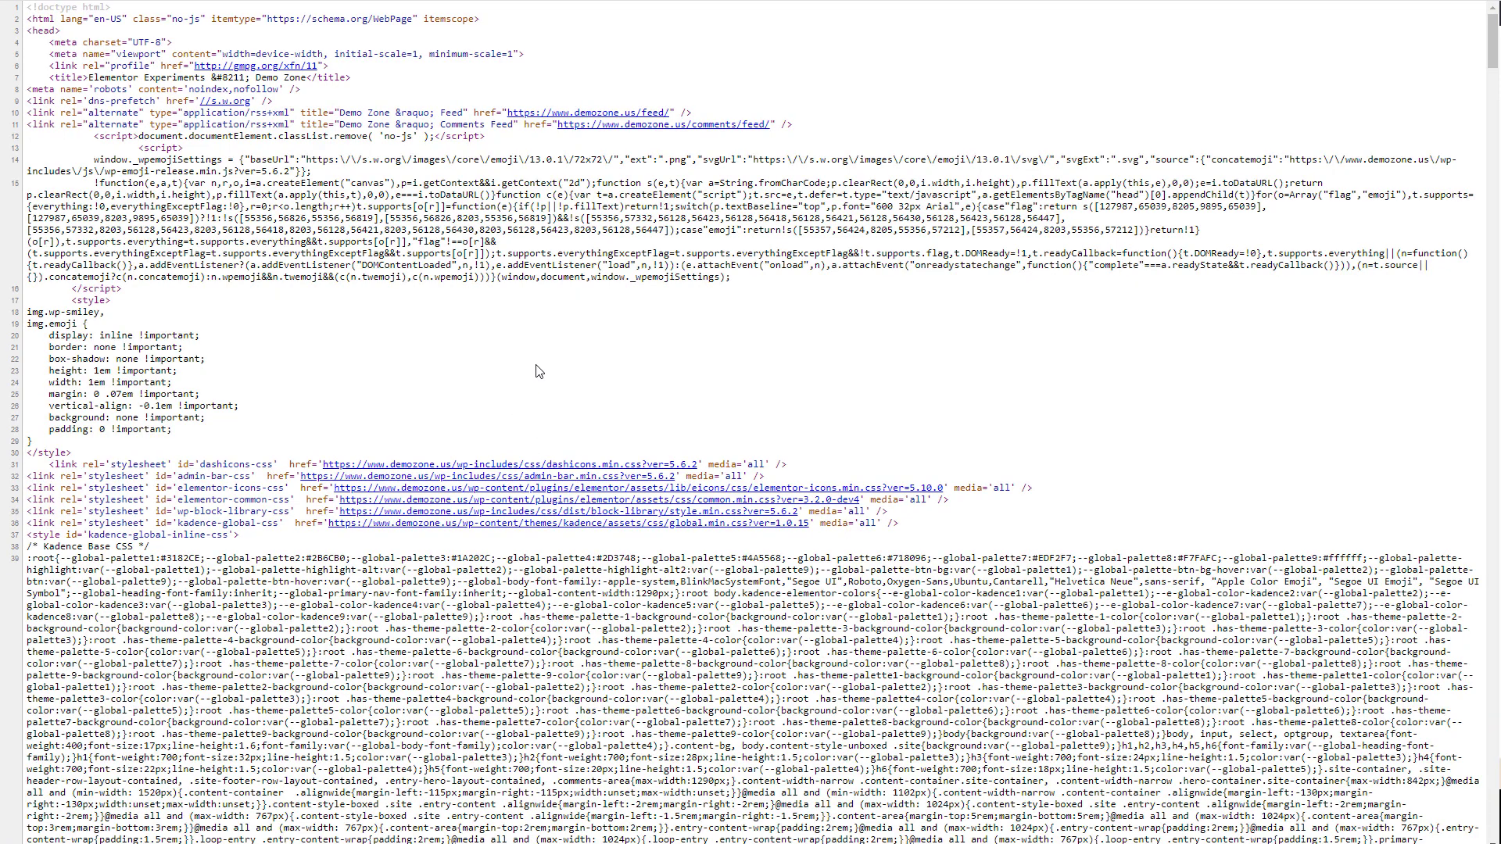
{"action": "key", "text": "ctrl+plus"}
{"action": "key", "text": "ctrl+plus"}
{"action": "key", "text": "ctrl+plus"}
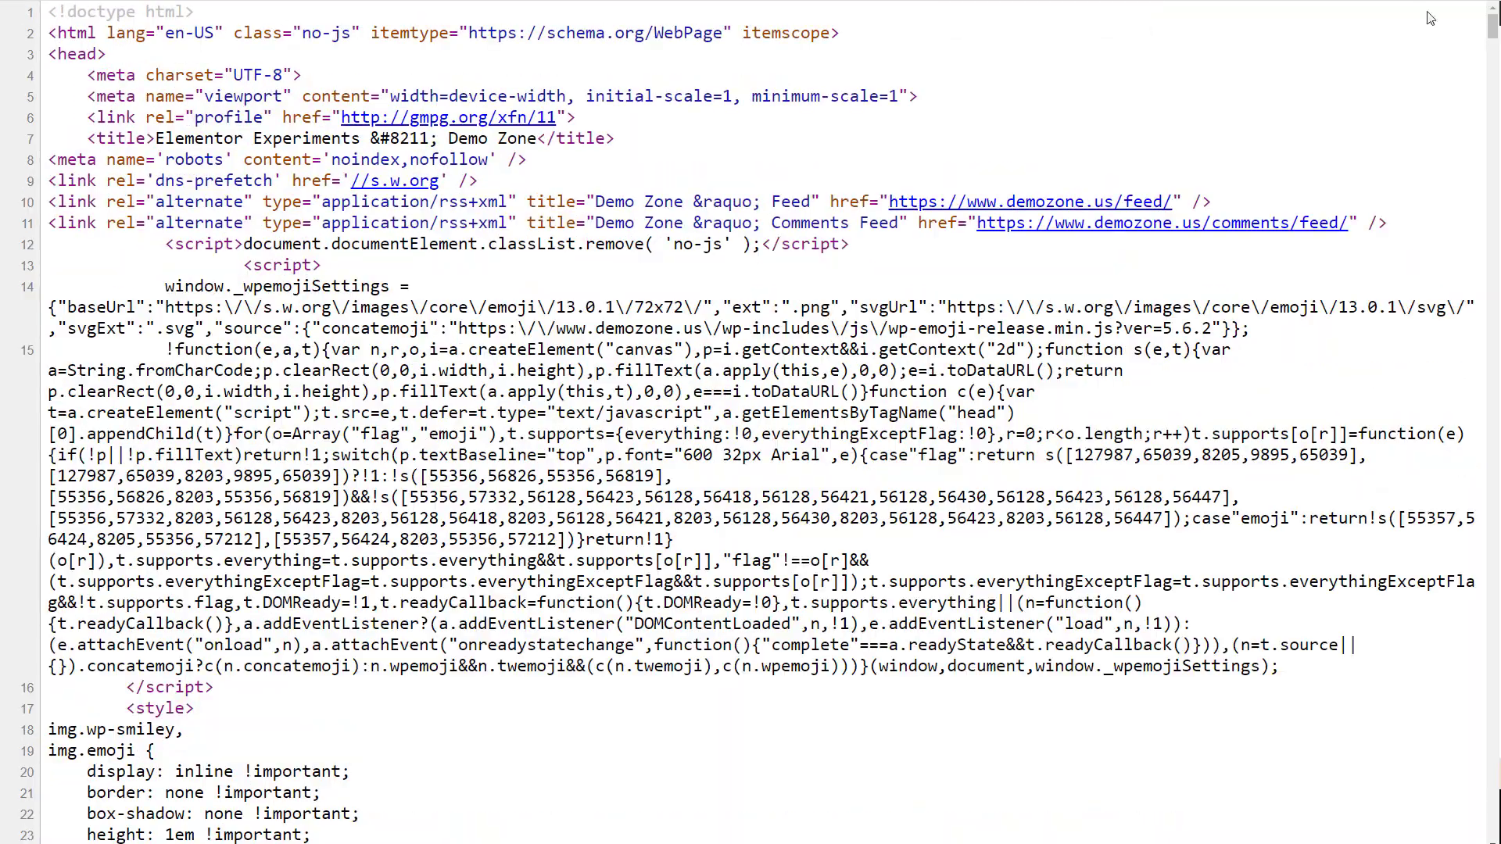
{"action": "left_click_drag", "start_coordinate": [1493, 27], "coordinate": [1493, 821]}
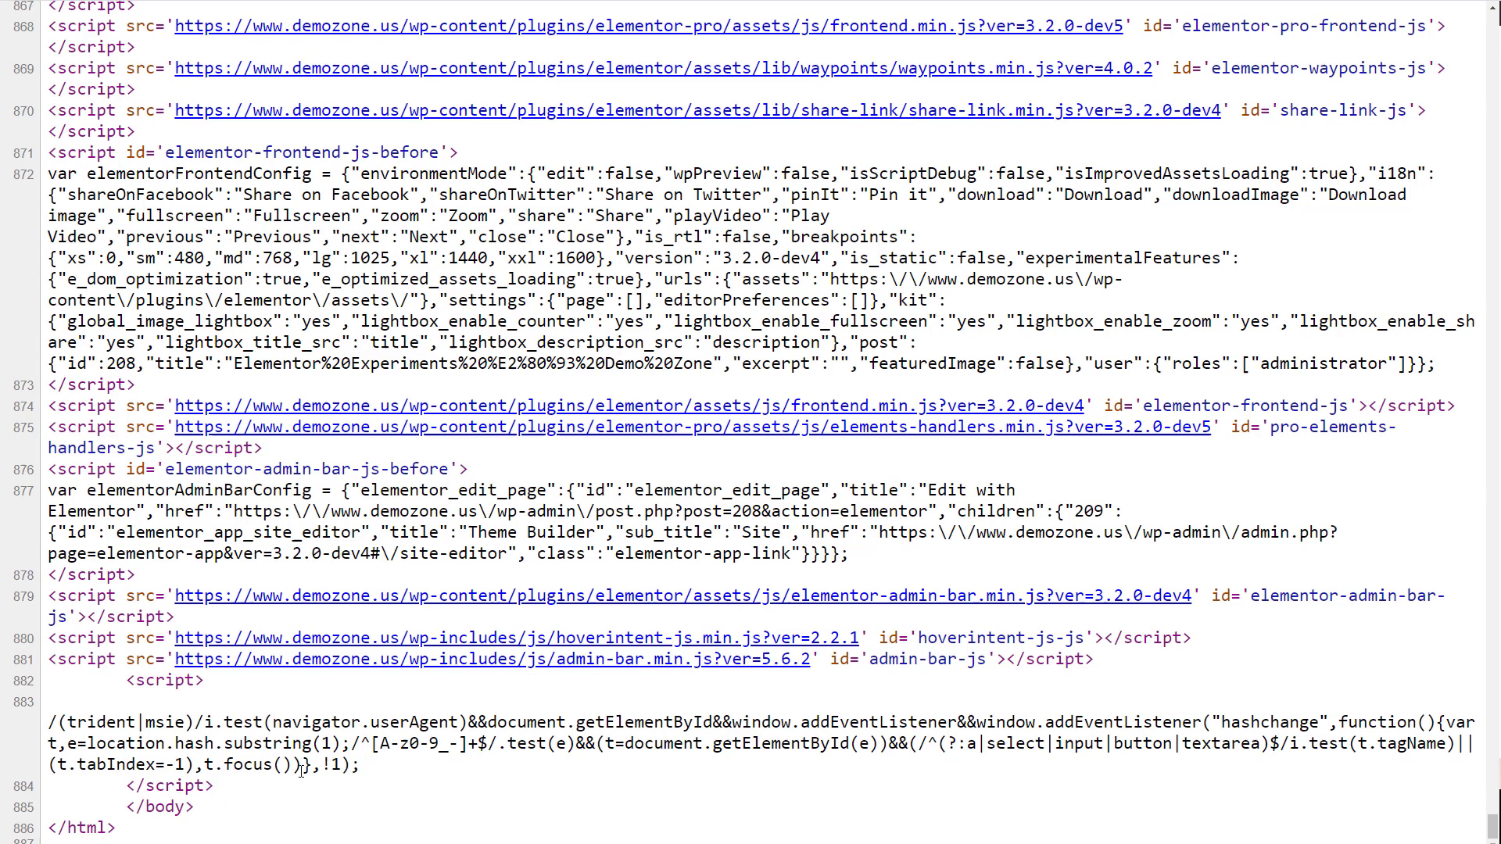
{"action": "key", "text": "ctrl+plus"}
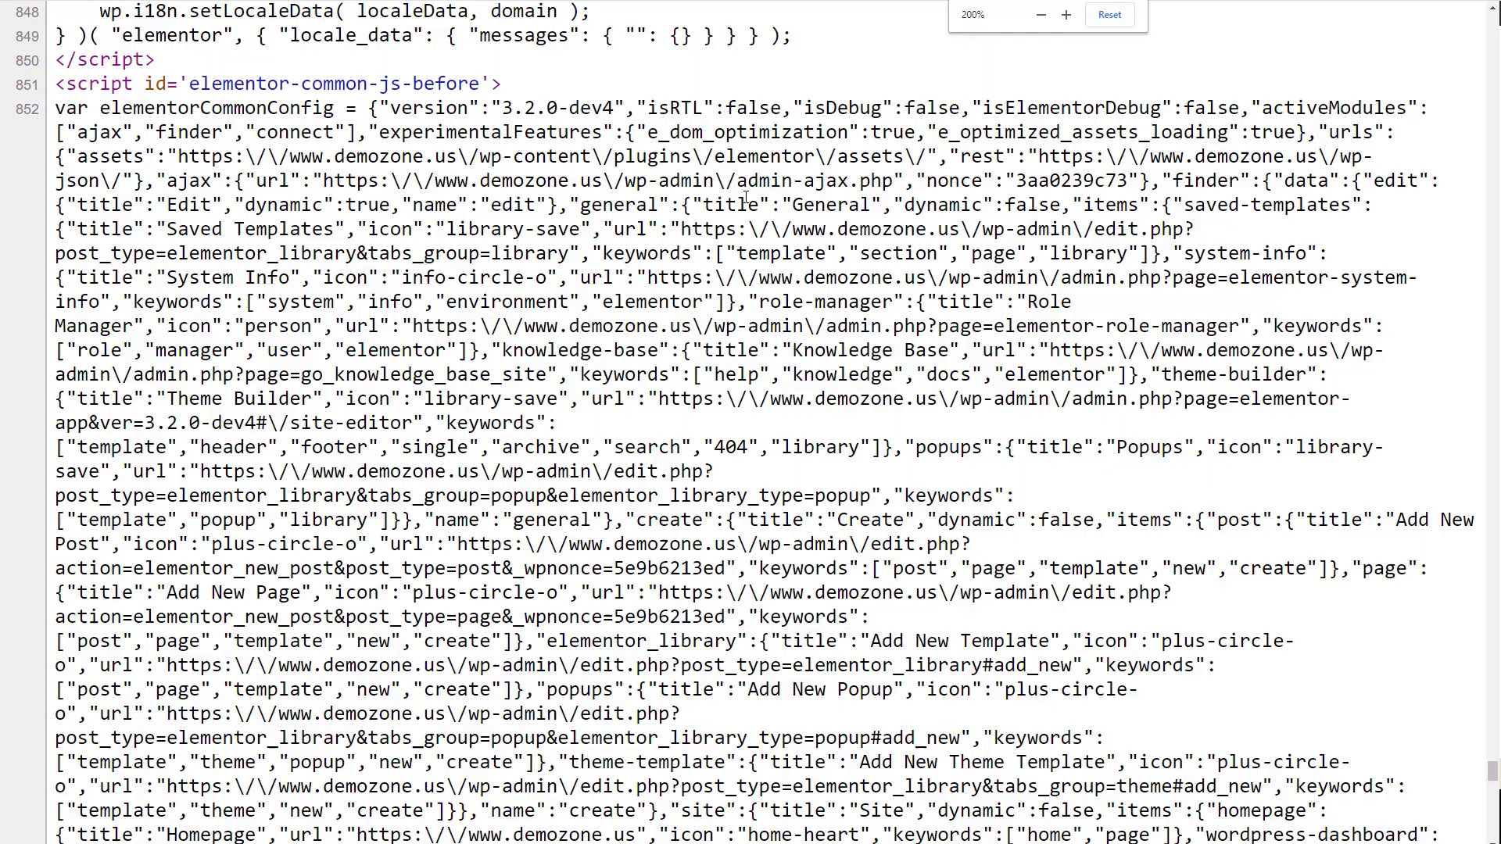
{"action": "key", "text": "ctrl+minus"}
{"action": "key", "text": "ctrl+minus"}
{"action": "key", "text": "ctrl+minus"}
{"action": "key", "text": "ctrl+minus"}
{"action": "key", "text": "ctrl+minus"}
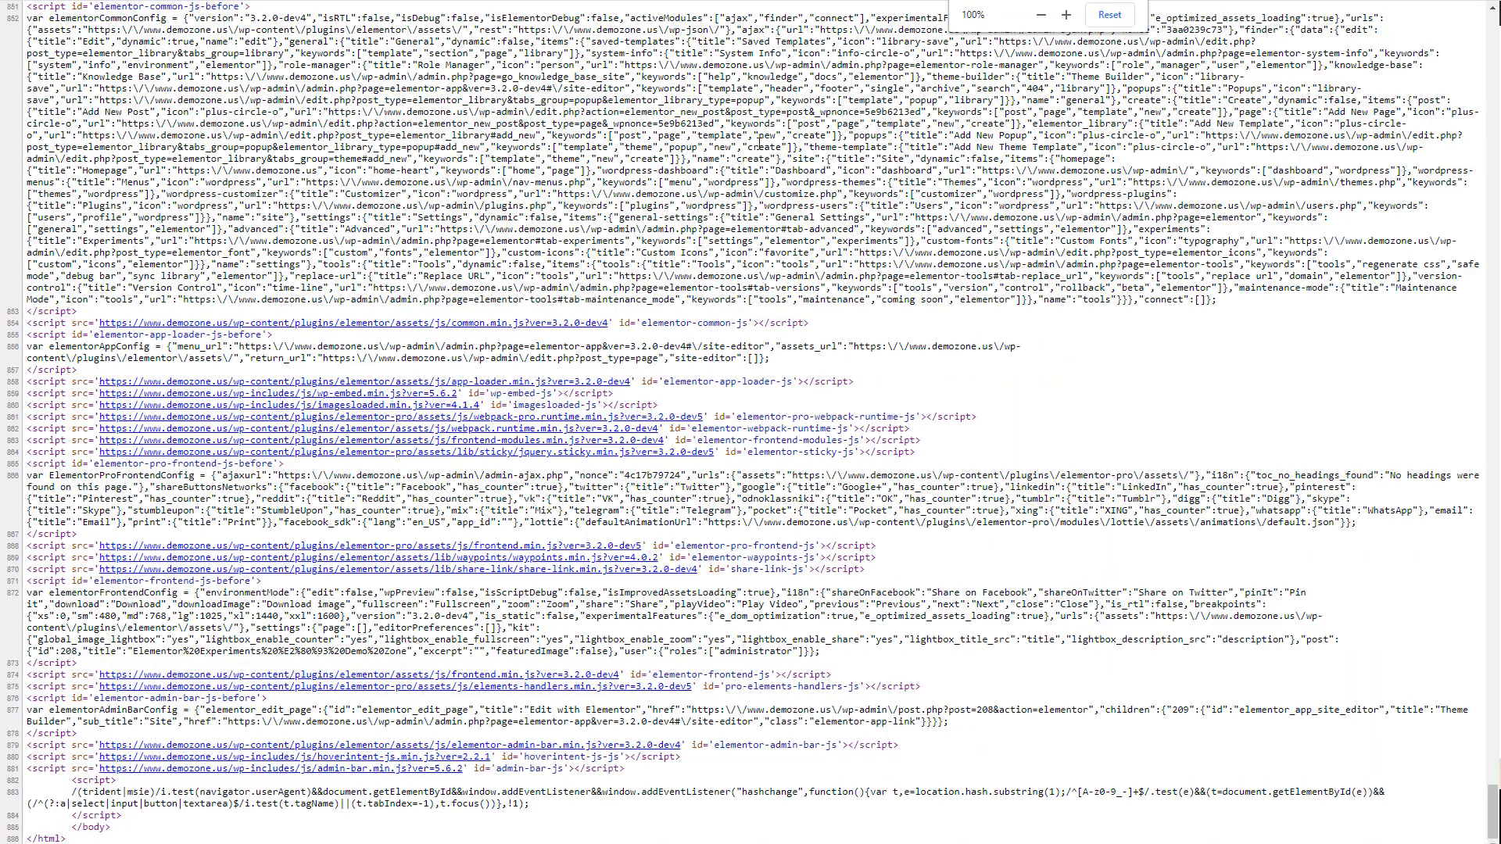
{"action": "key", "text": "ctrl+w"}
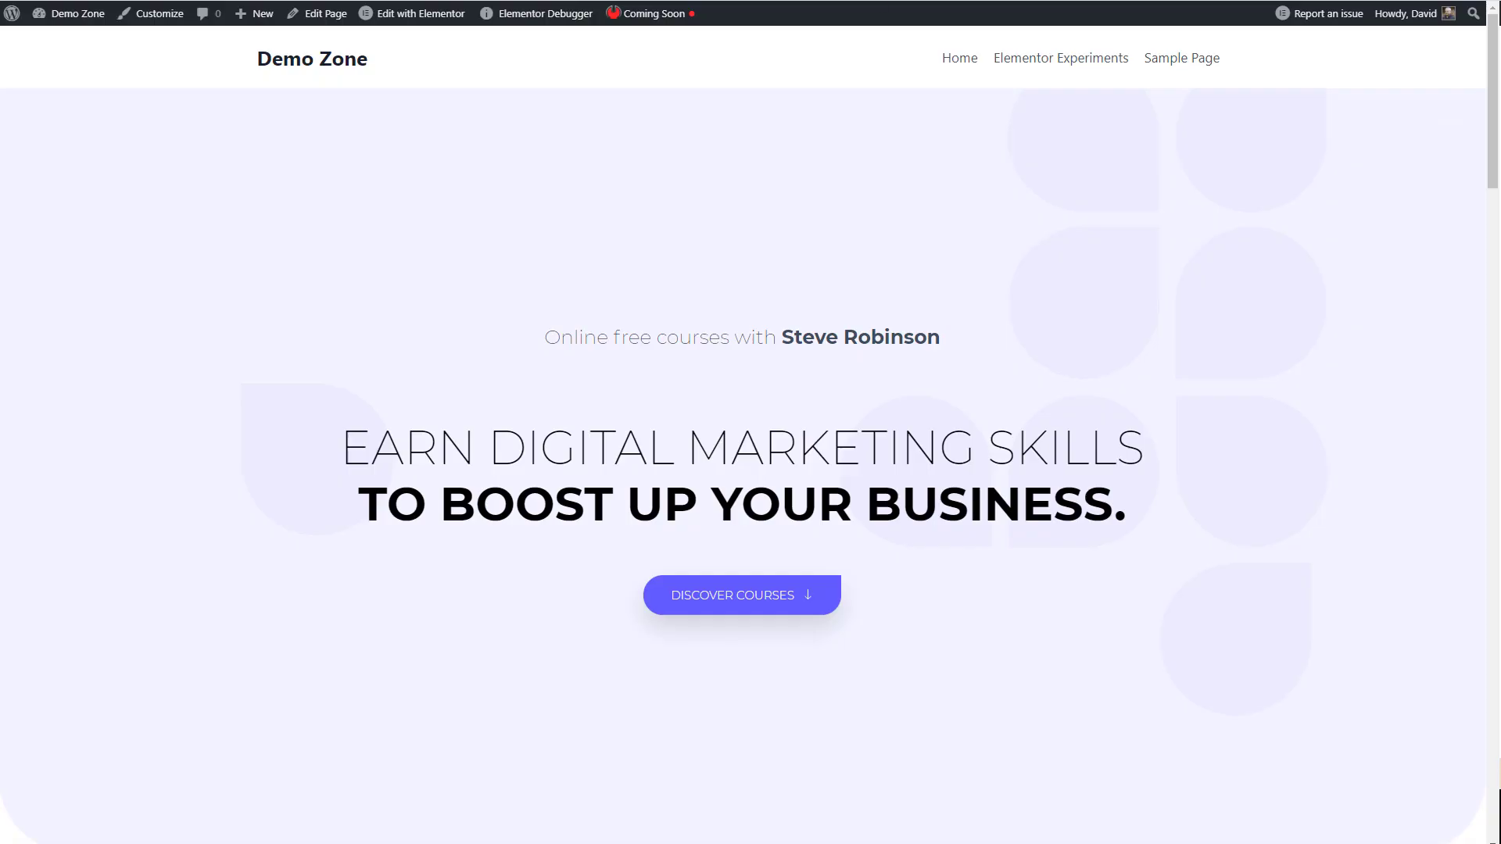